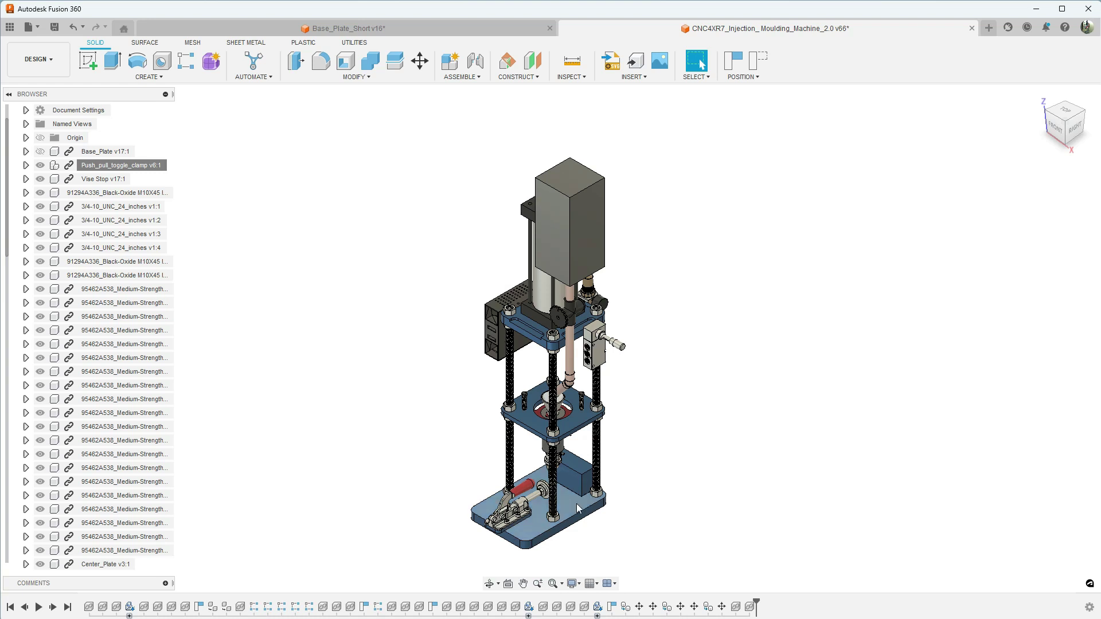
Step: Switch to the Base_Plate_Short document, change to the Design workspace and hide all sketches
click(520, 29)
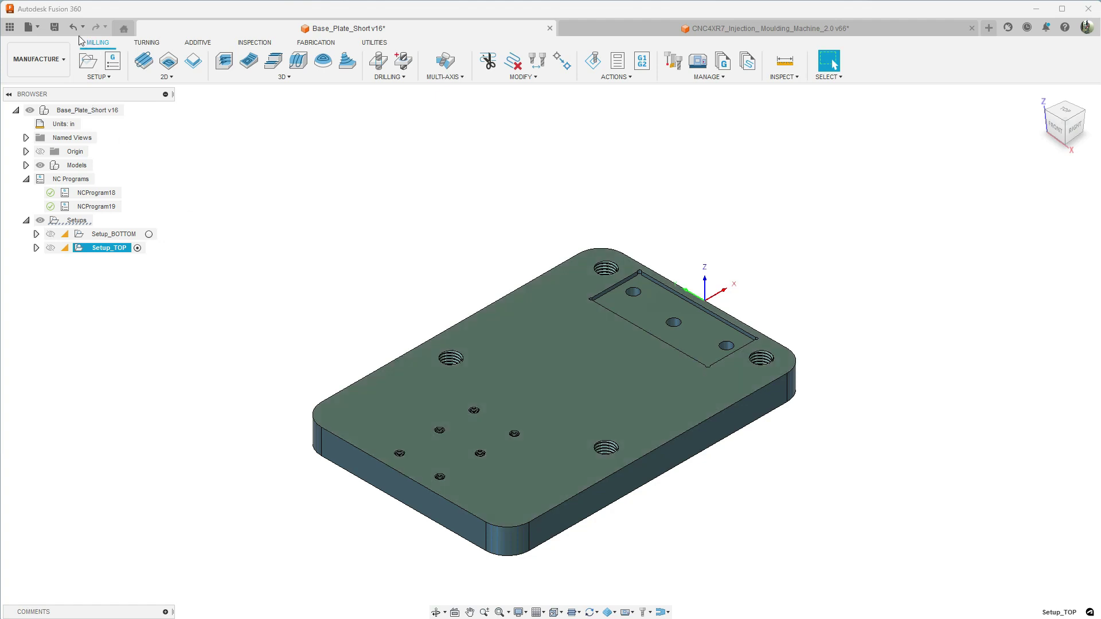
click(38, 59)
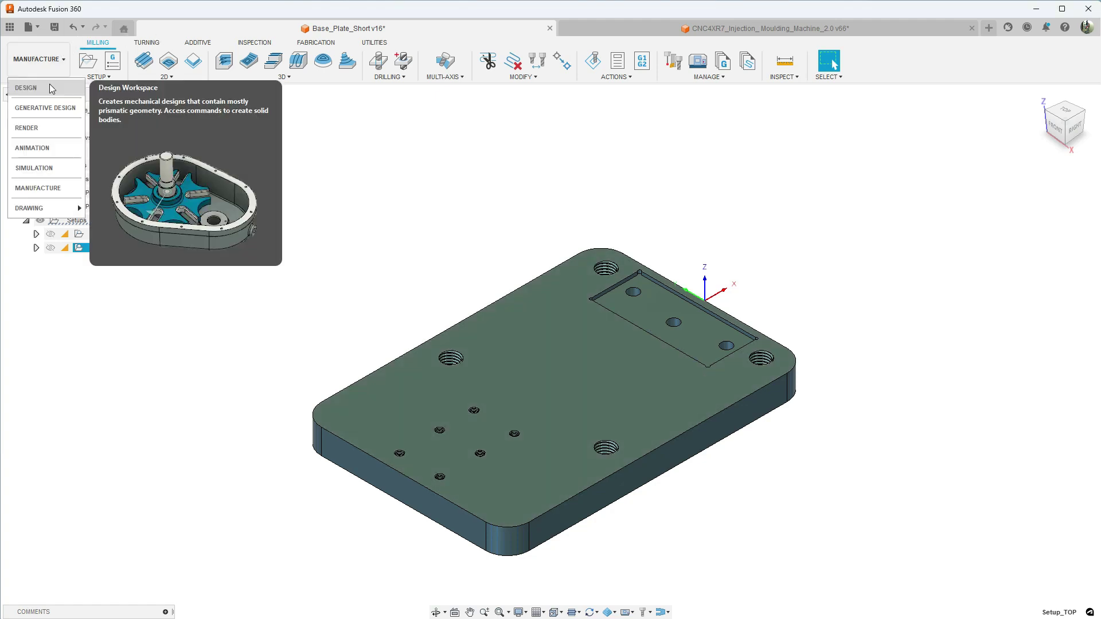
click(49, 84)
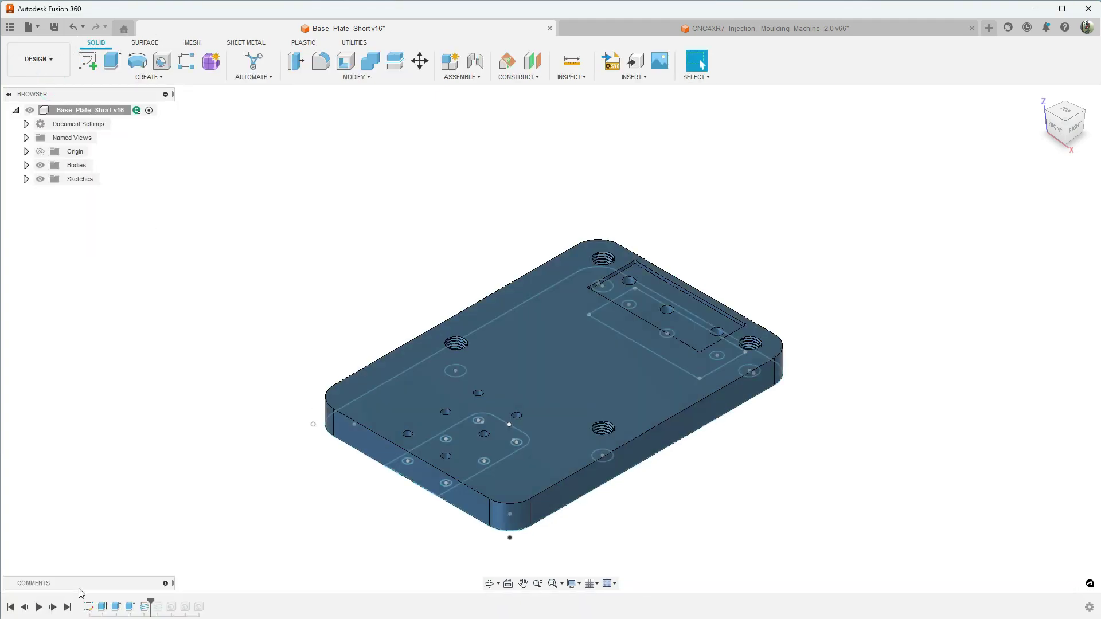
click(40, 179)
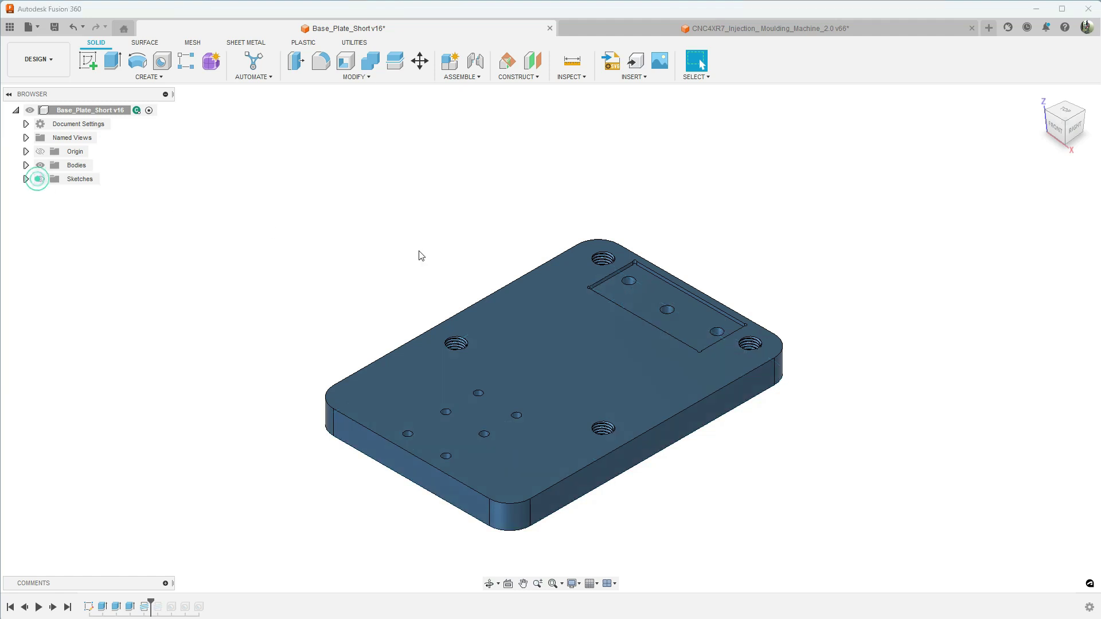
Step: Inspect a threaded corner hole and advance the design history through the remaining features to the end
scroll(603, 259, up, 5)
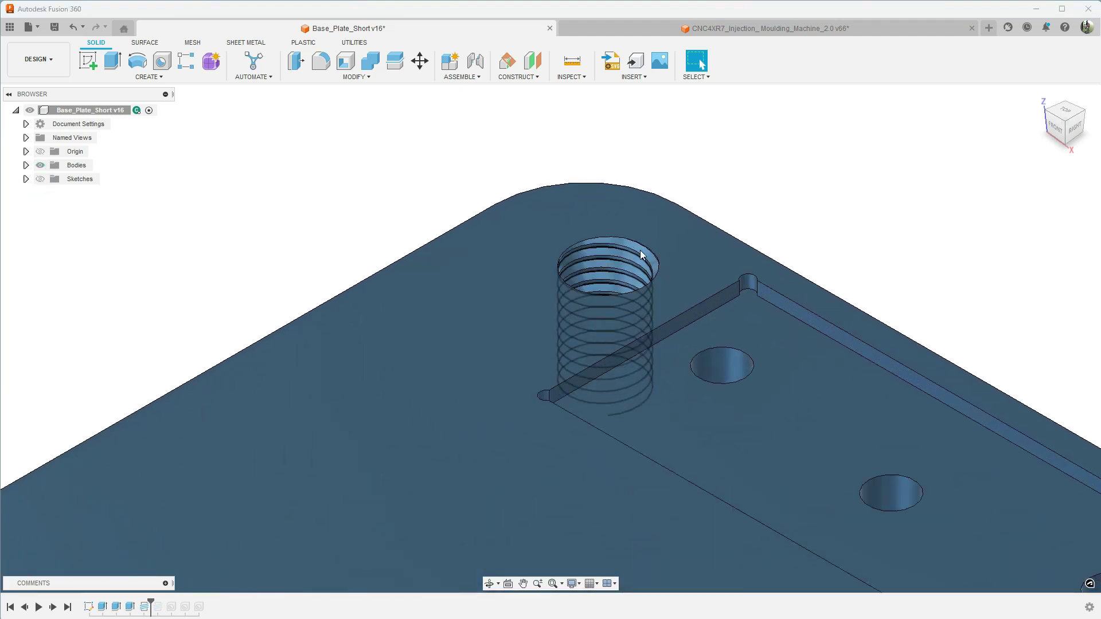
scroll(627, 257, down, 10)
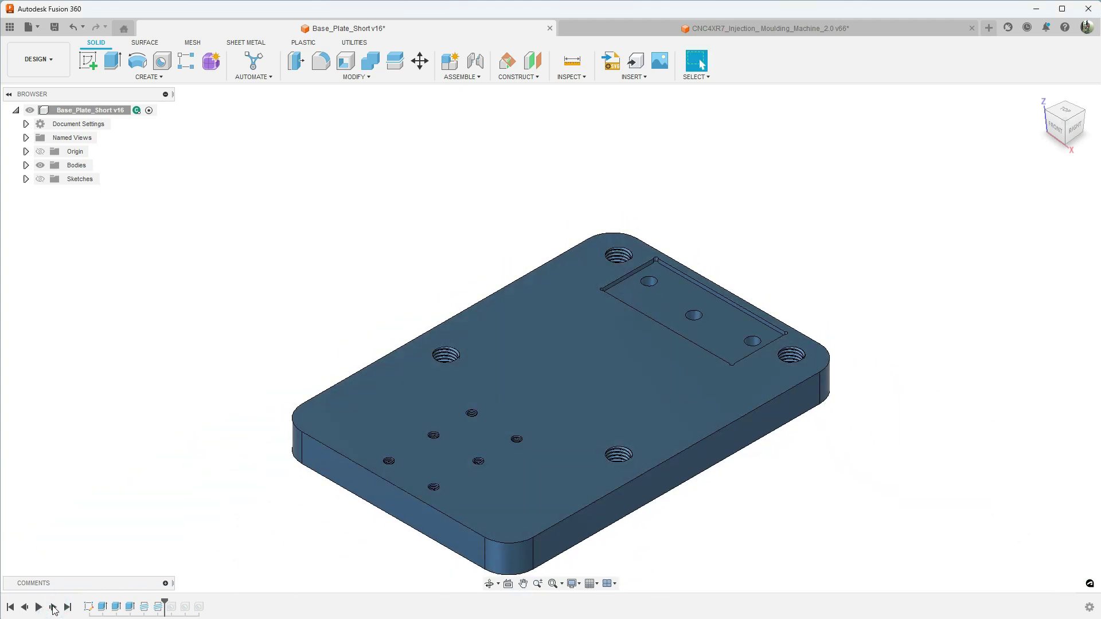
click(54, 607)
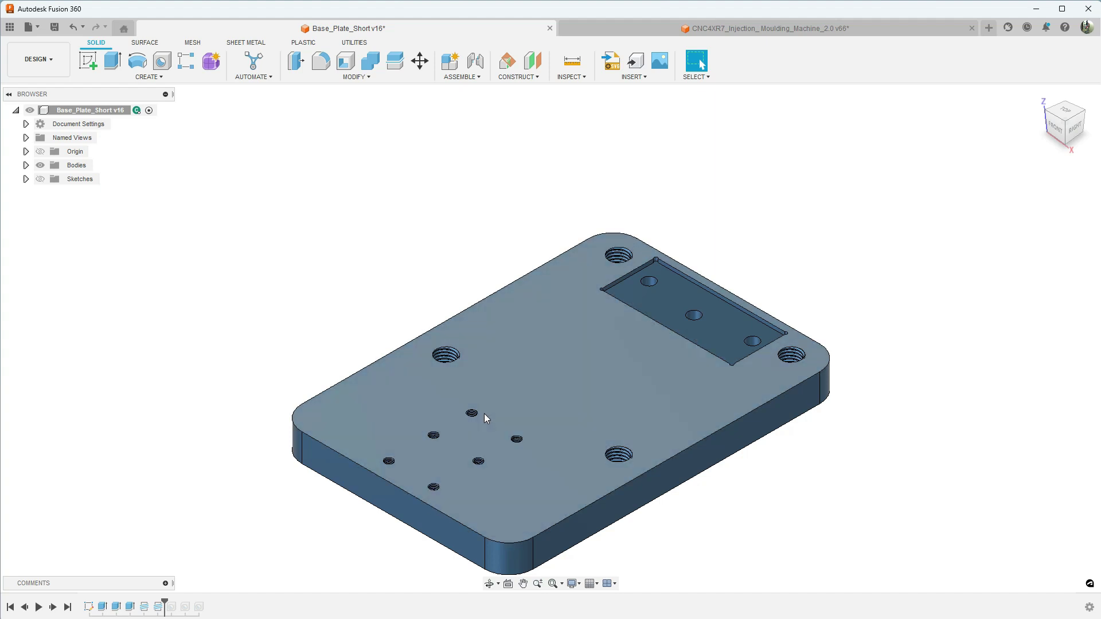
click(55, 607)
click(53, 606)
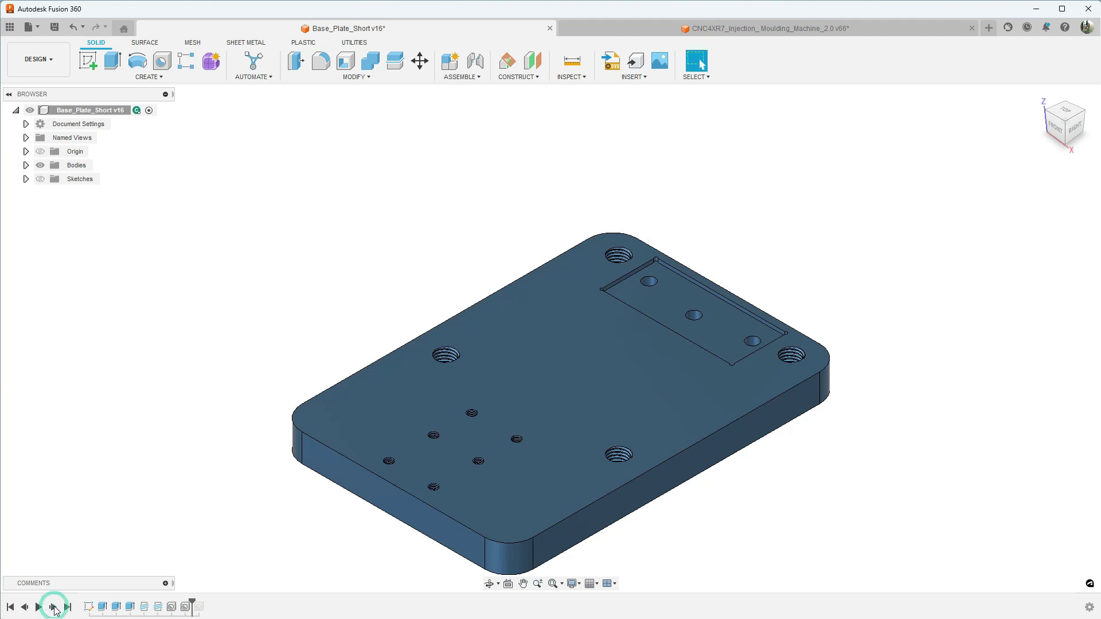
click(53, 606)
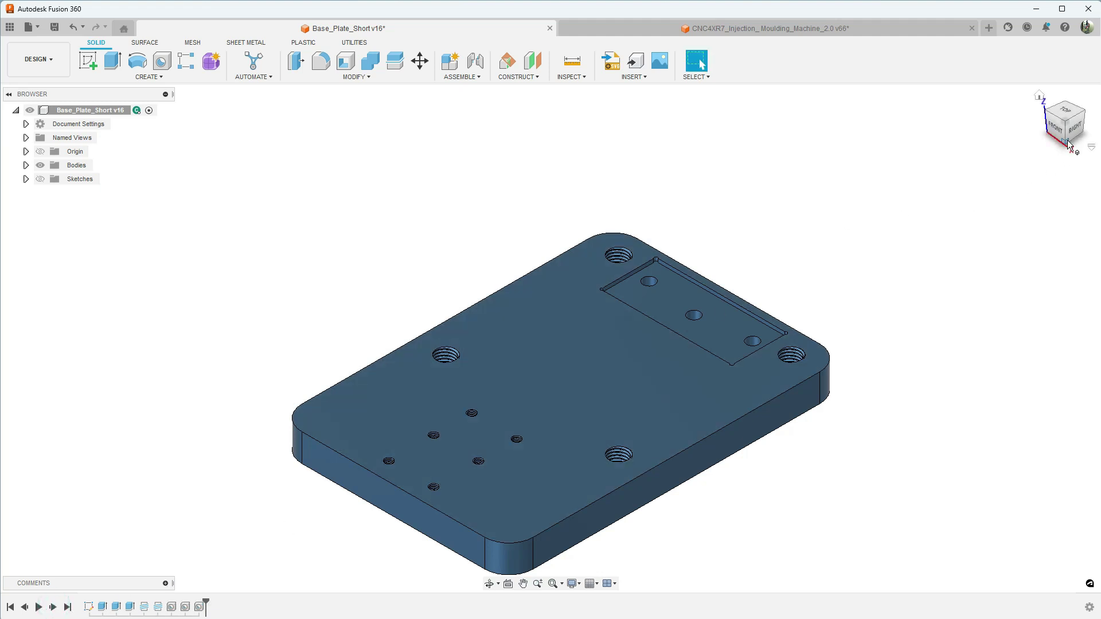
Step: Examine the rectangular pocket, its three through holes and its relieved corners from above and at an angle
mouse_move(550, 338)
shift+middle_down()
mouse_move(551, 218)
mouse_move(596, 149)
mouse_move(596, 100)
shift+middle_up()
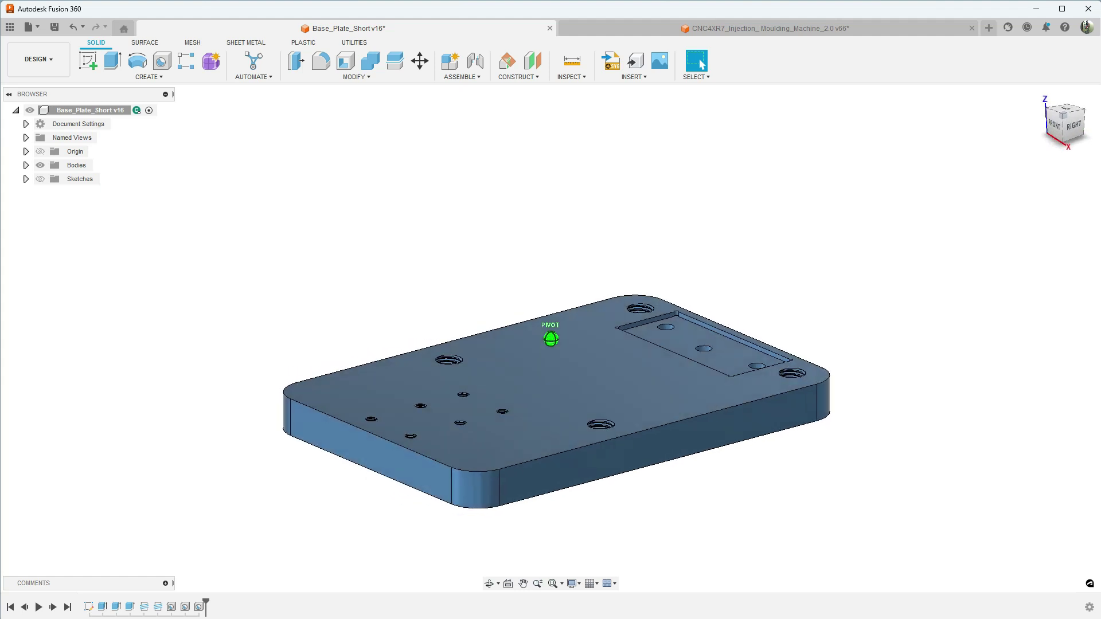
click(739, 356)
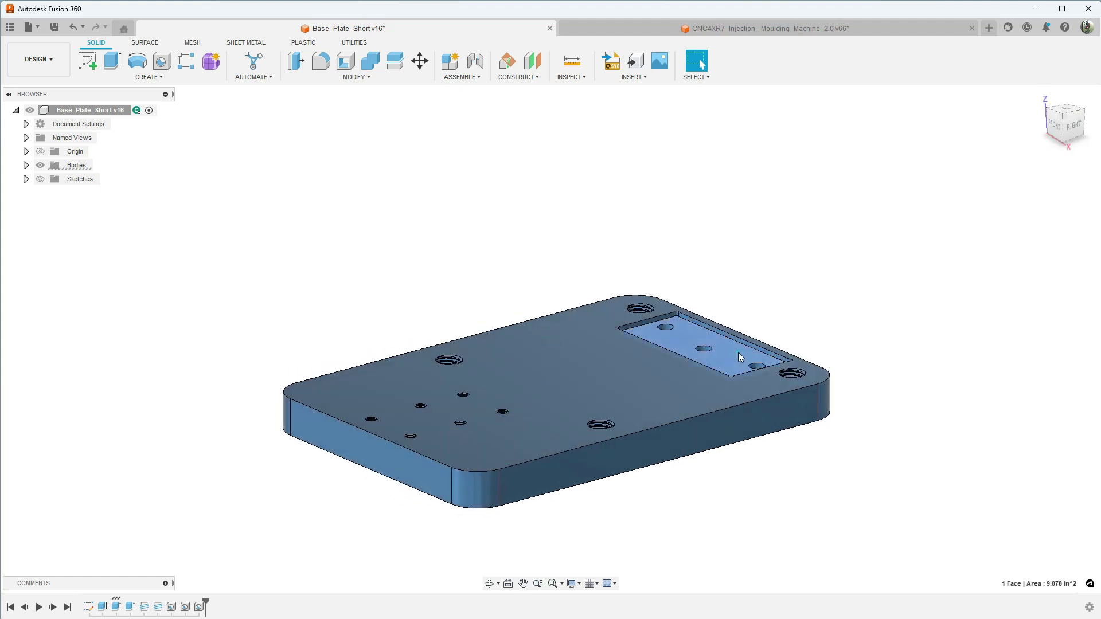
click(1065, 105)
click(824, 295)
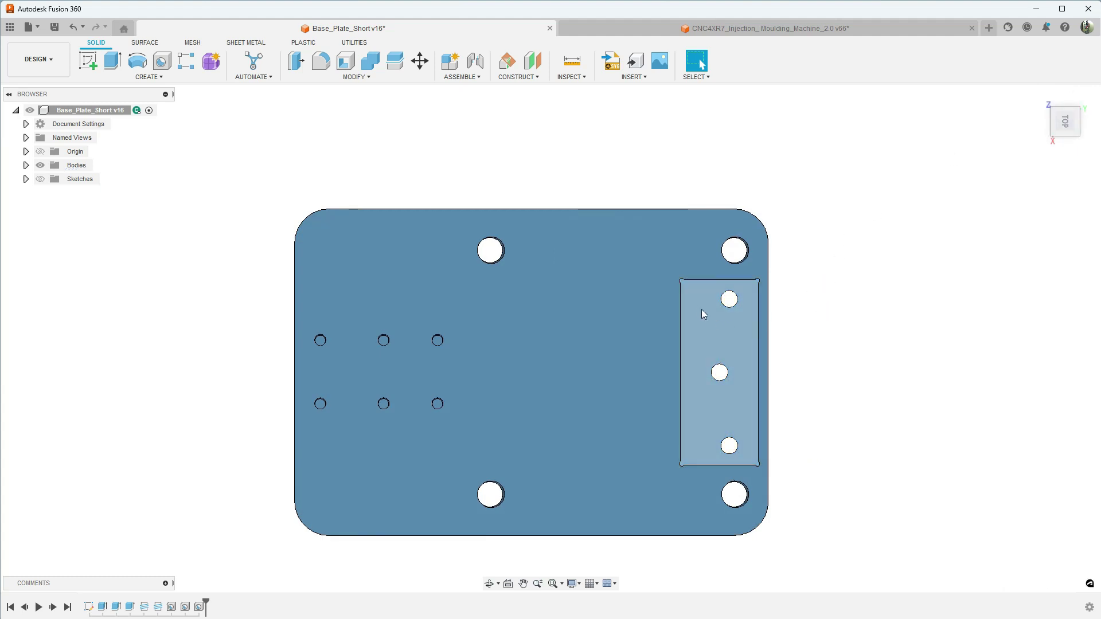
scroll(688, 282, up, 6)
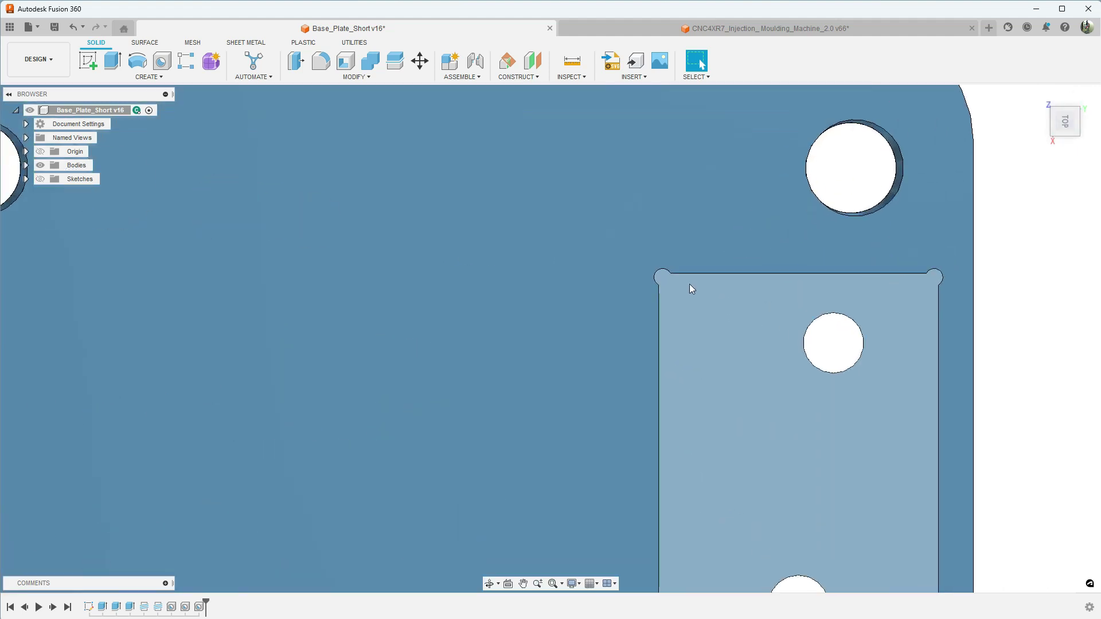
scroll(689, 284, up, 1)
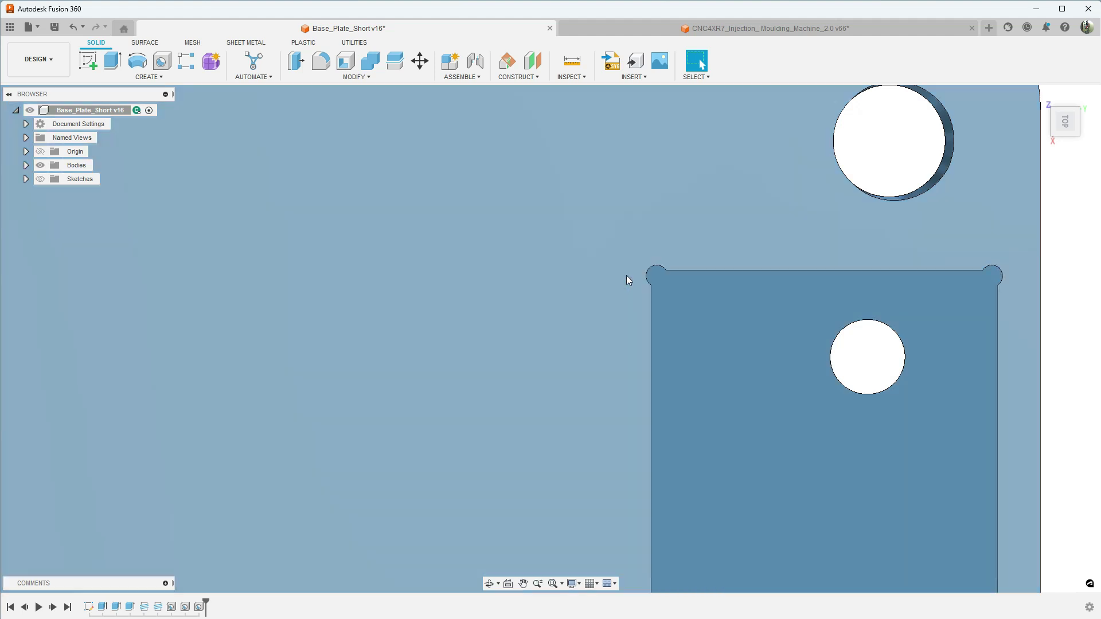
scroll(582, 255, down, 3)
scroll(582, 256, down, 3)
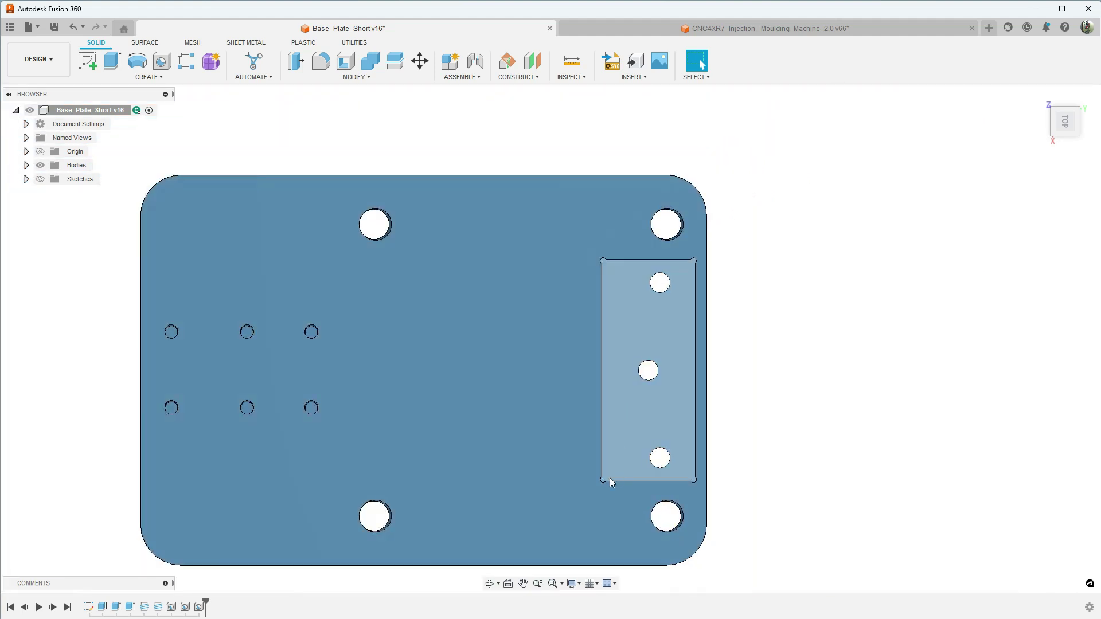
shift+middle_drag(702, 487, 596, 352)
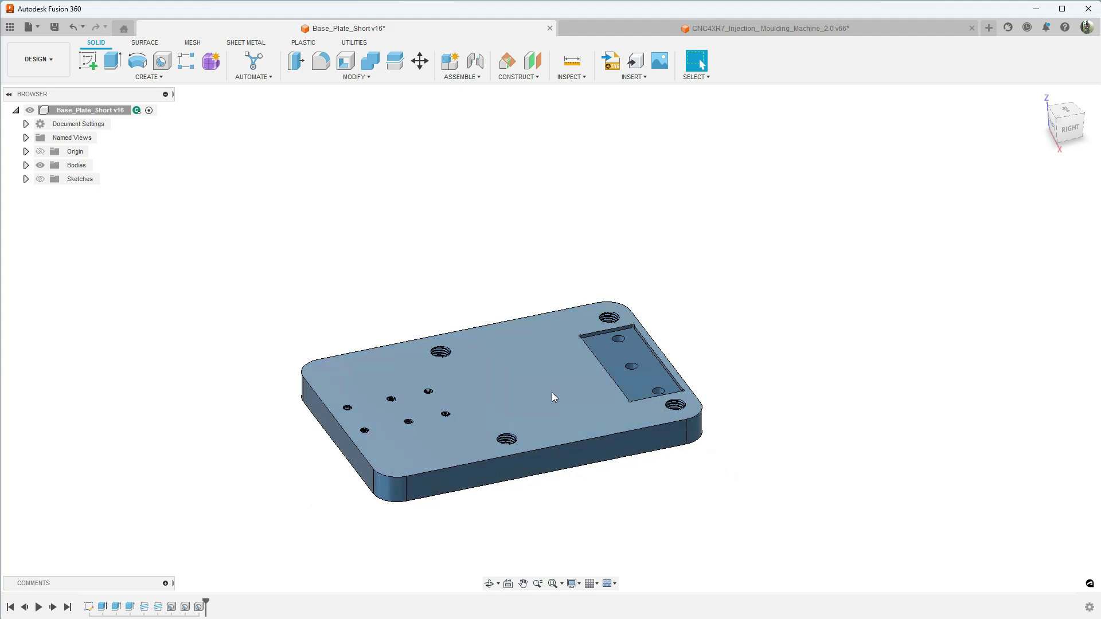
Step: Return to the Manufacture workspace and select Setup_BOTTOM to check its origin on the plate's underside
click(56, 57)
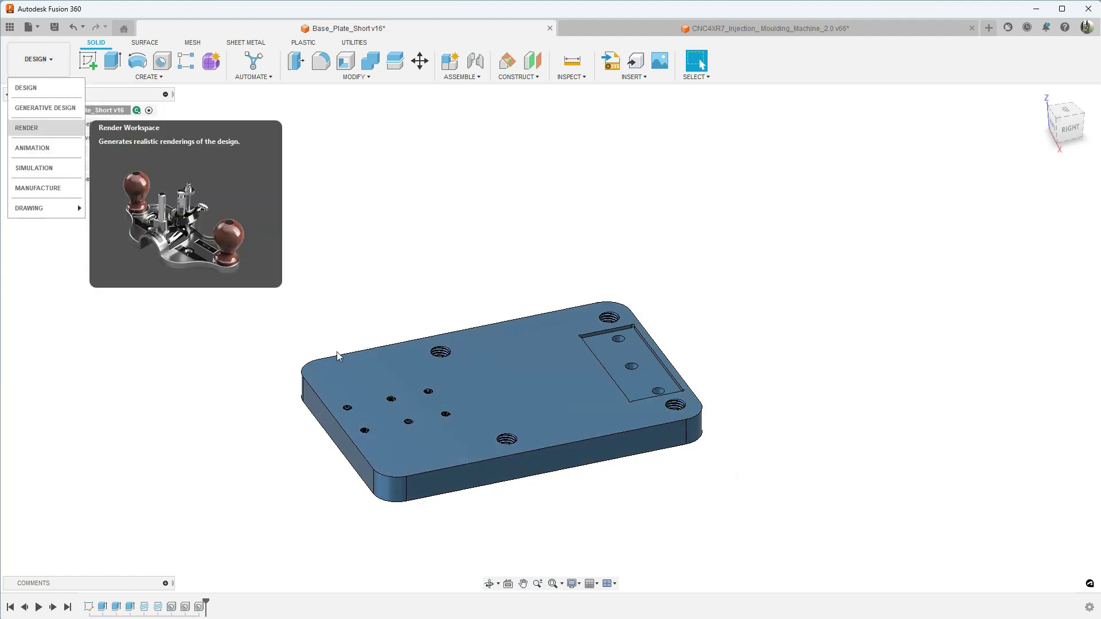
click(32, 187)
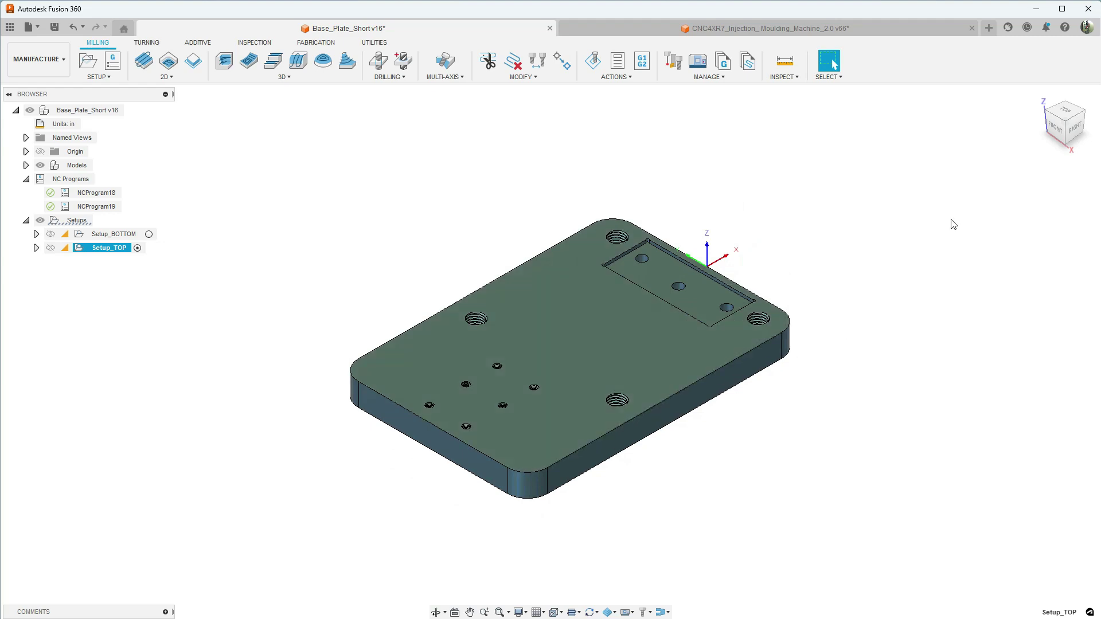
drag(1079, 139, 1077, 109)
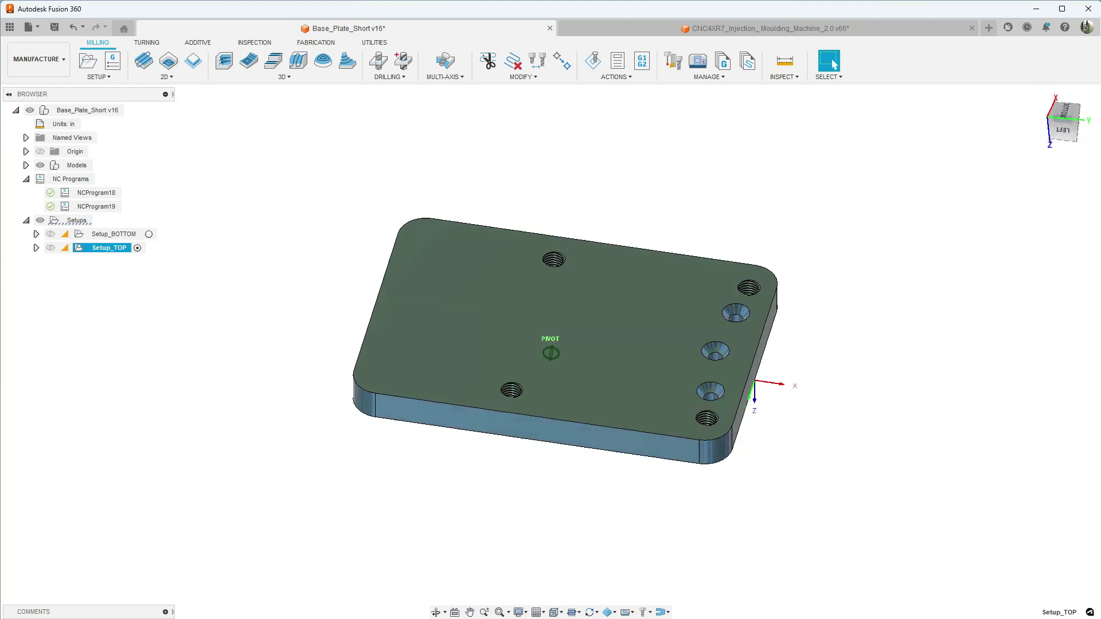
click(114, 234)
scroll(685, 349, up, 6)
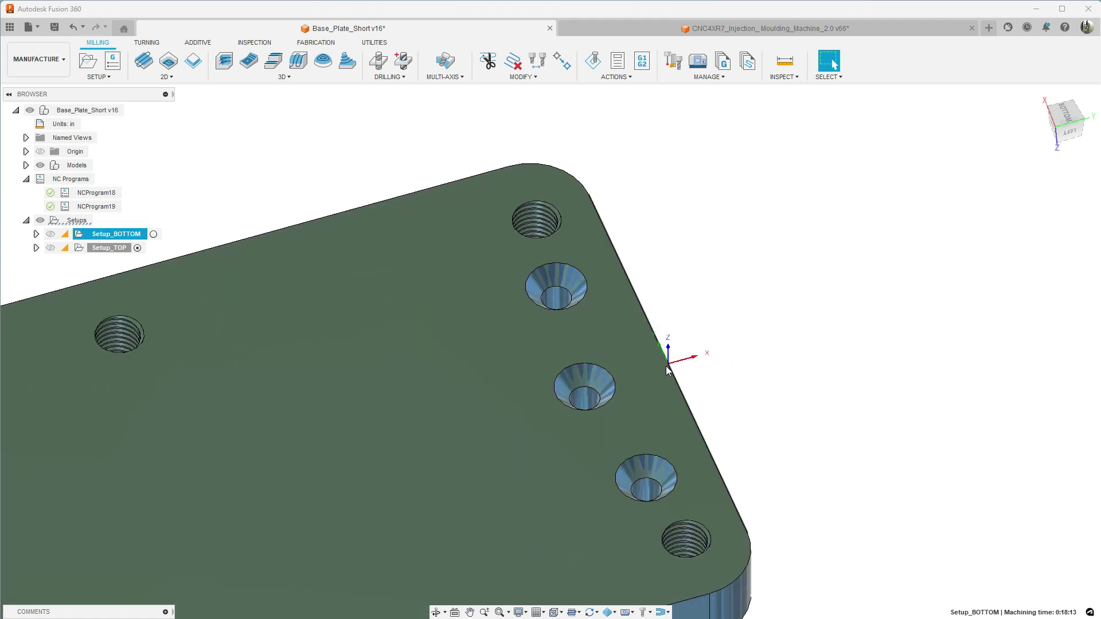
scroll(706, 414, down, 4)
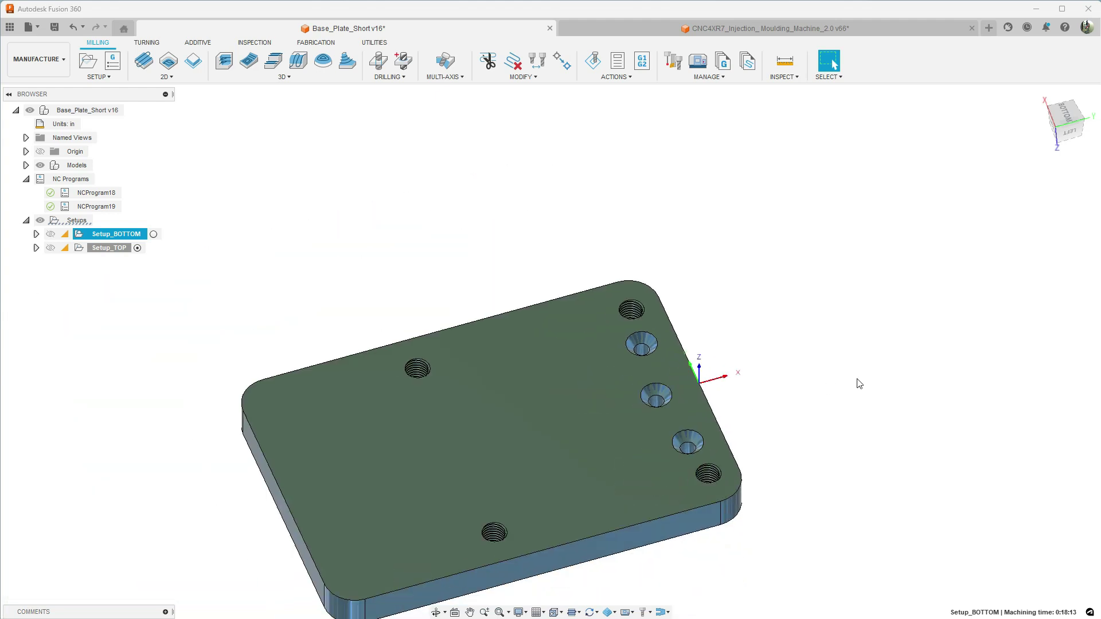
Step: Expand Setup_BOTTOM and inspect the T14 Drill1 (3) toolpath over the three countersunk holes
click(36, 234)
click(135, 261)
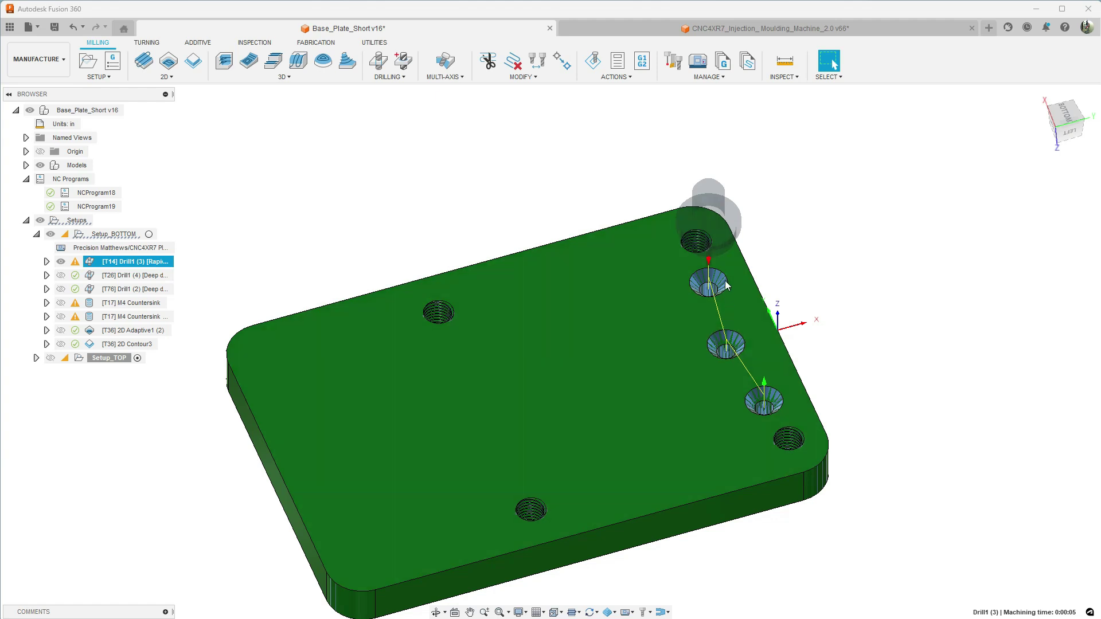
scroll(721, 278, up, 4)
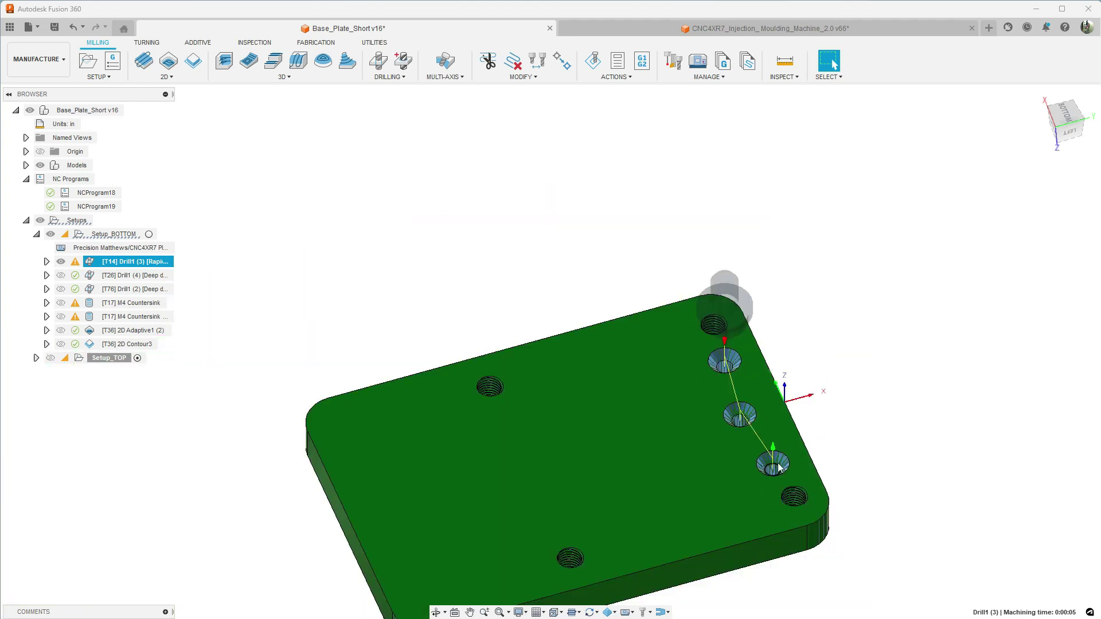
scroll(744, 446, down, 4)
Step: Show the T26 Drill1 (4) deep drilling toolpath and hide the T14 Drill1 (3) toolpath
ctrl+click(69, 276)
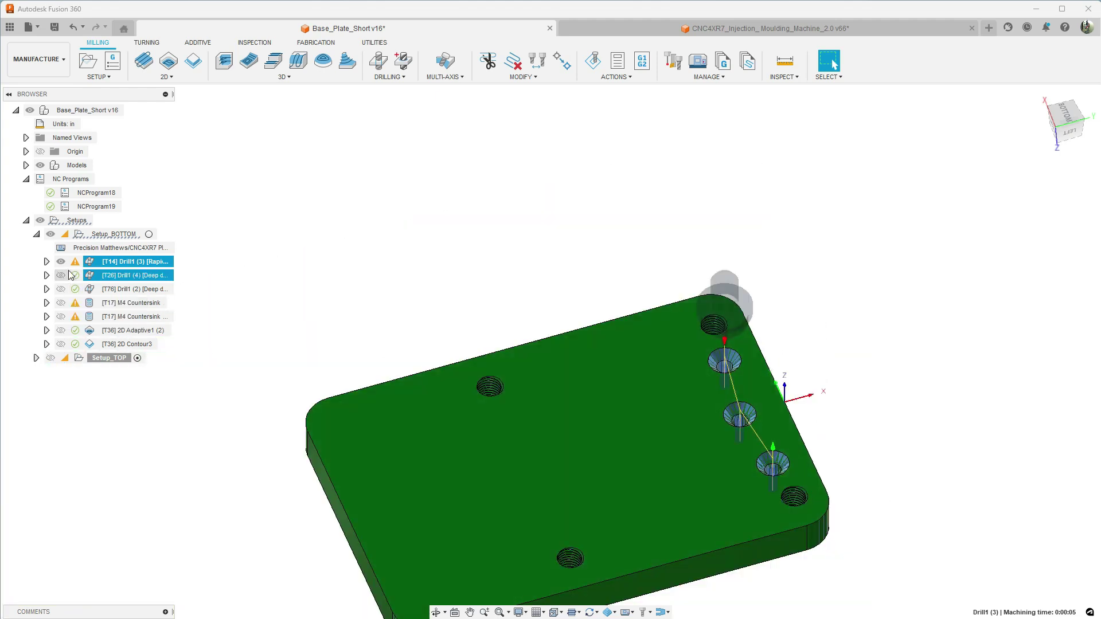
click(64, 274)
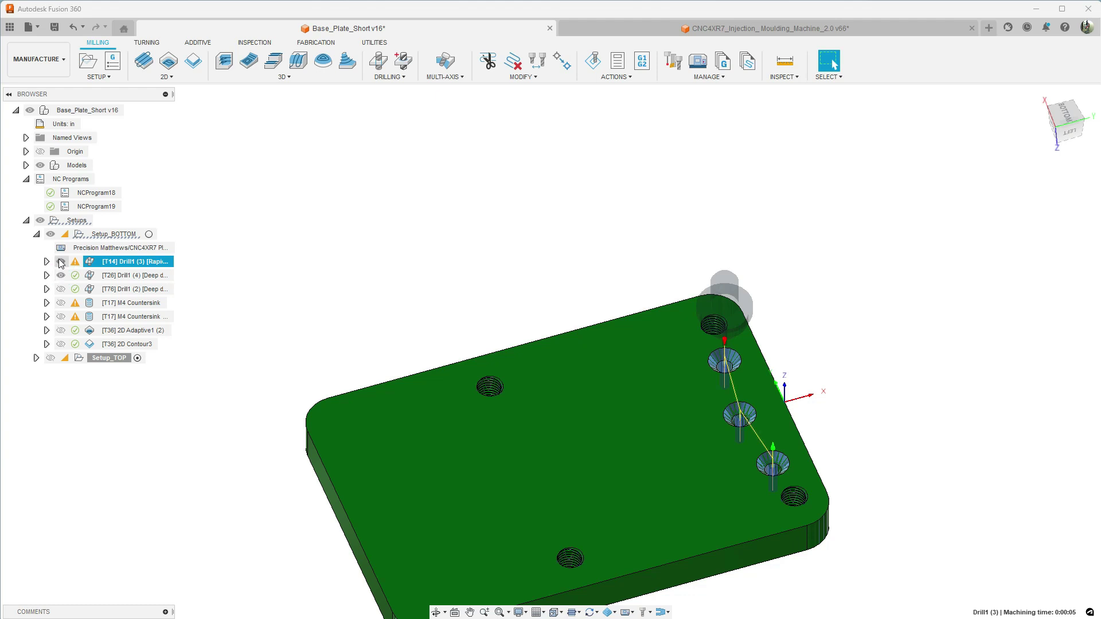
click(60, 261)
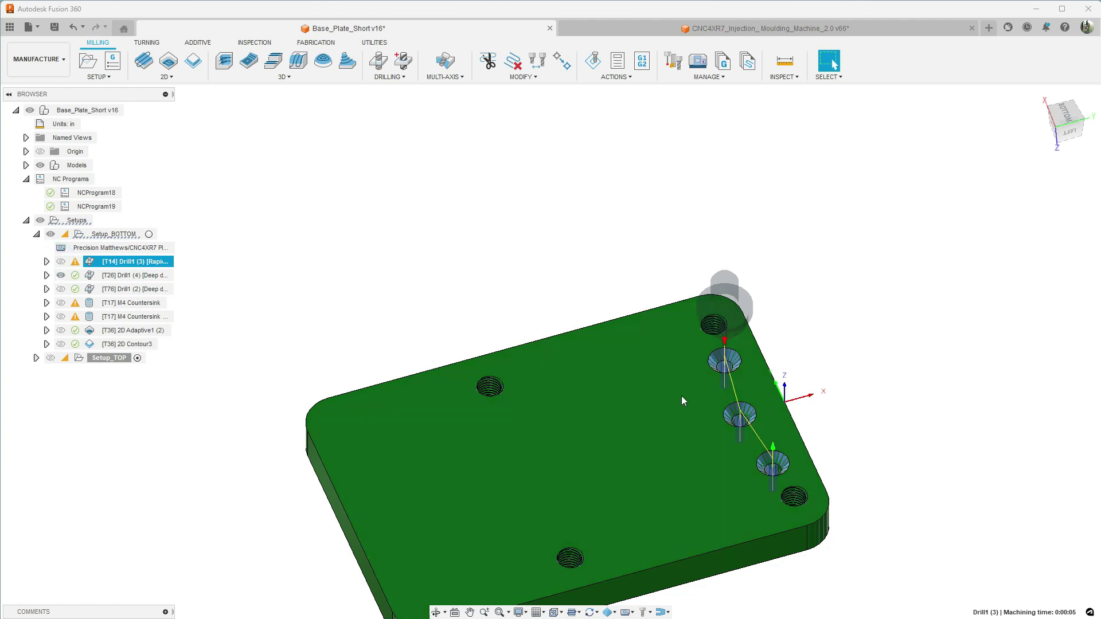
Step: Open the Drill1 (4) operation, review its tool and cycle settings including the pecking depth, and close it
double_click(725, 365)
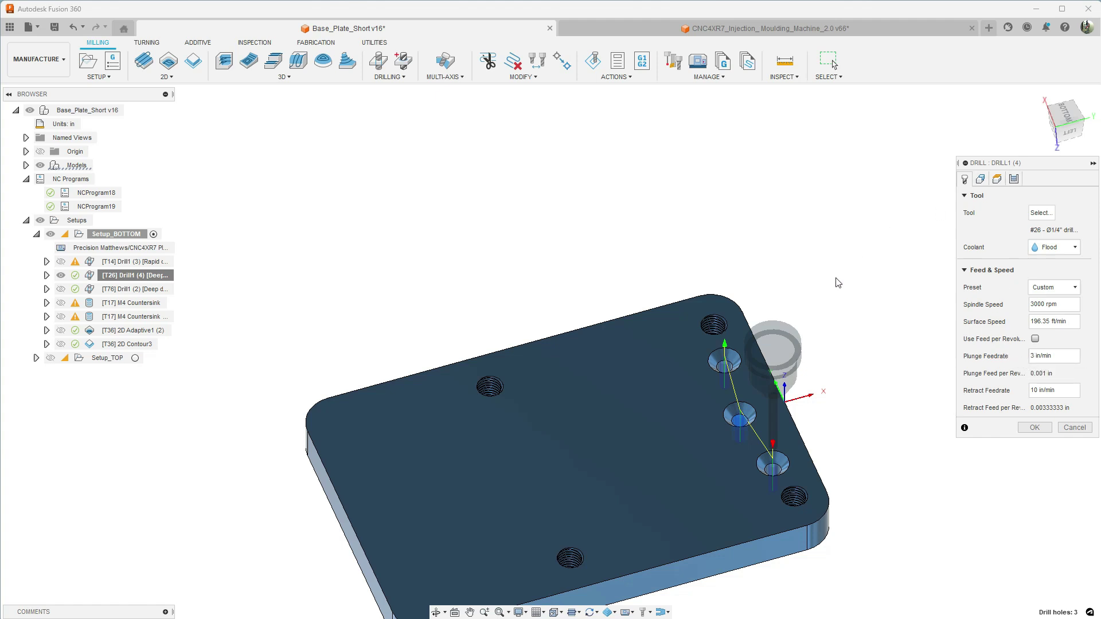
click(1014, 179)
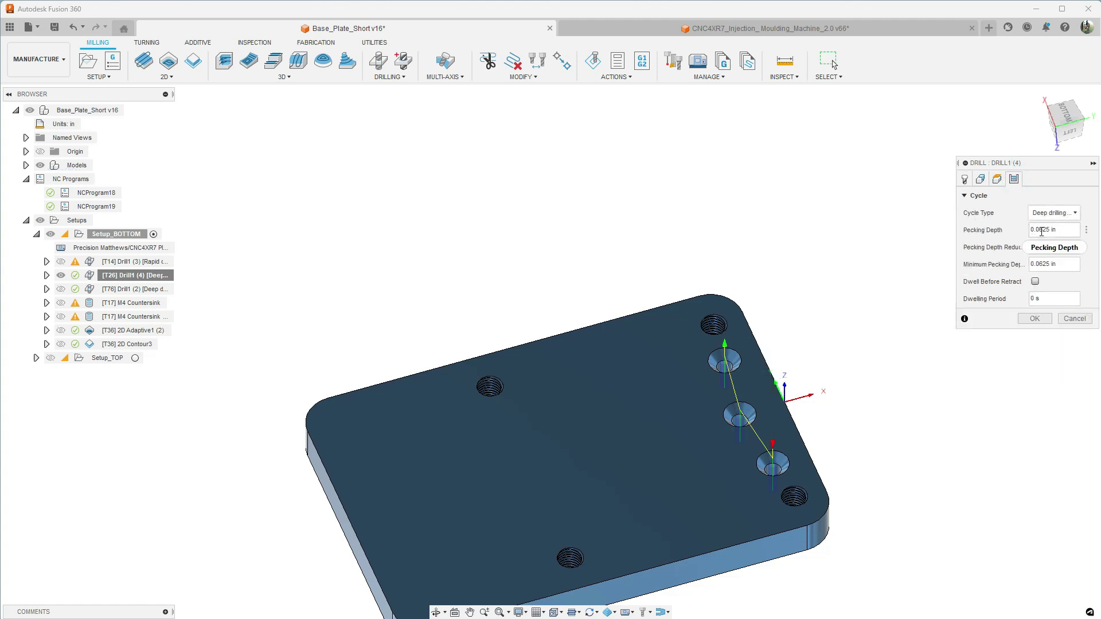
mouse_move(1042, 231)
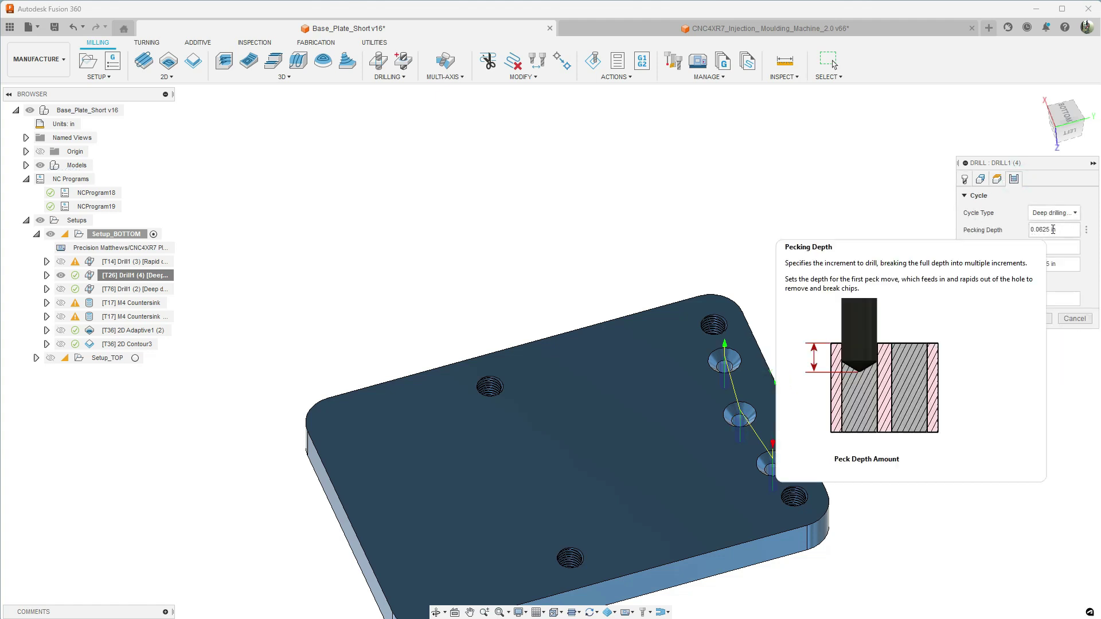
key(Return)
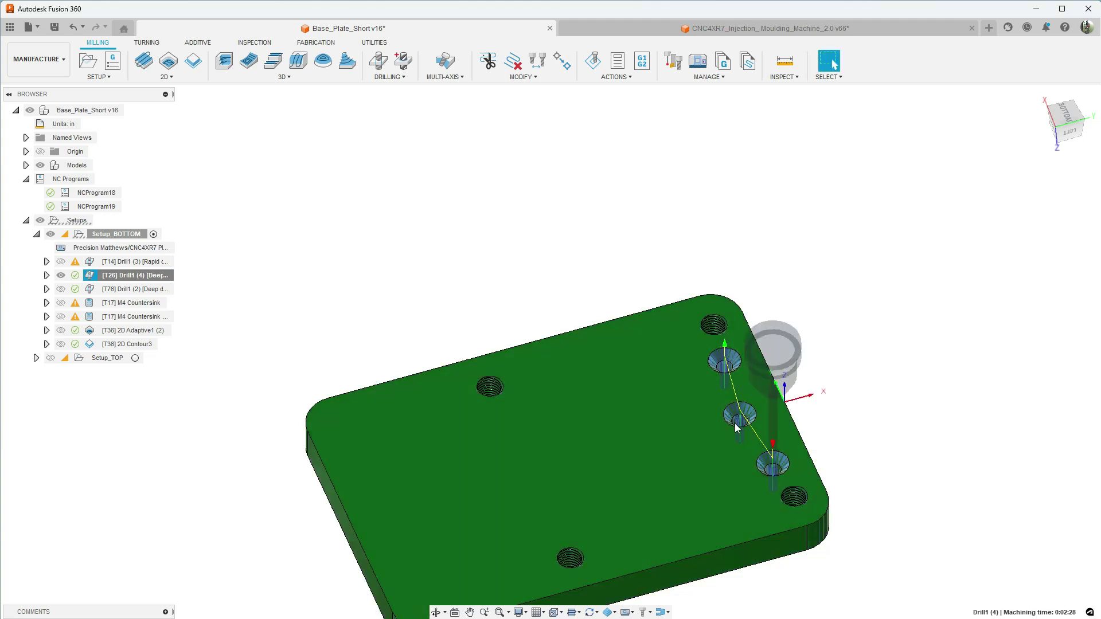
Step: Check from the side how far the Drill1 (4) toolpath extends through the plate's underside
click(1066, 133)
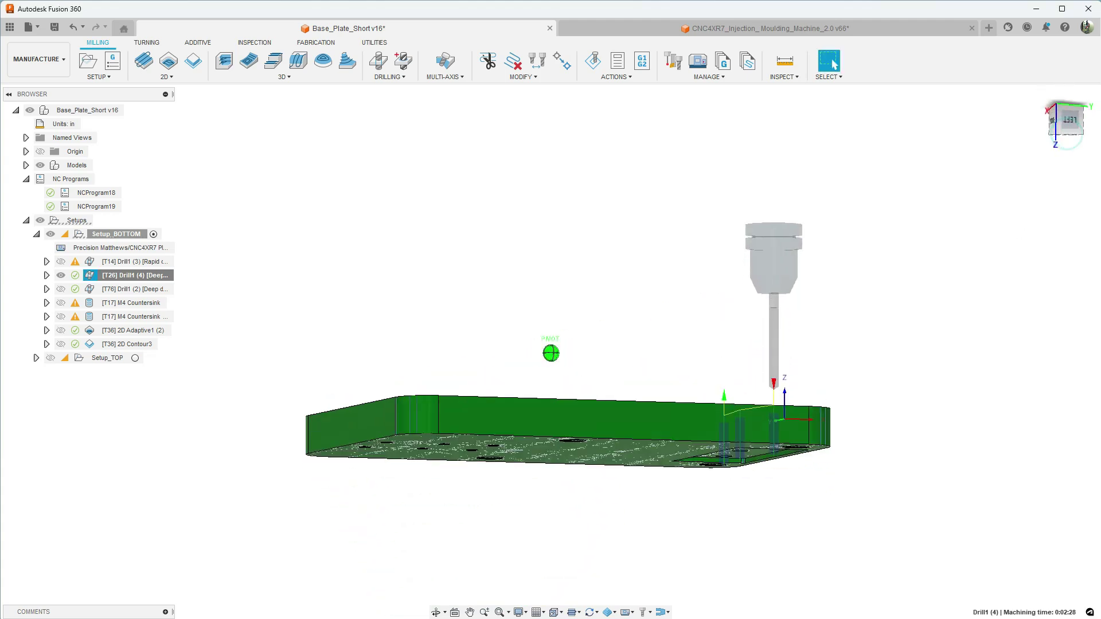
click(1069, 124)
scroll(721, 482, up, 3)
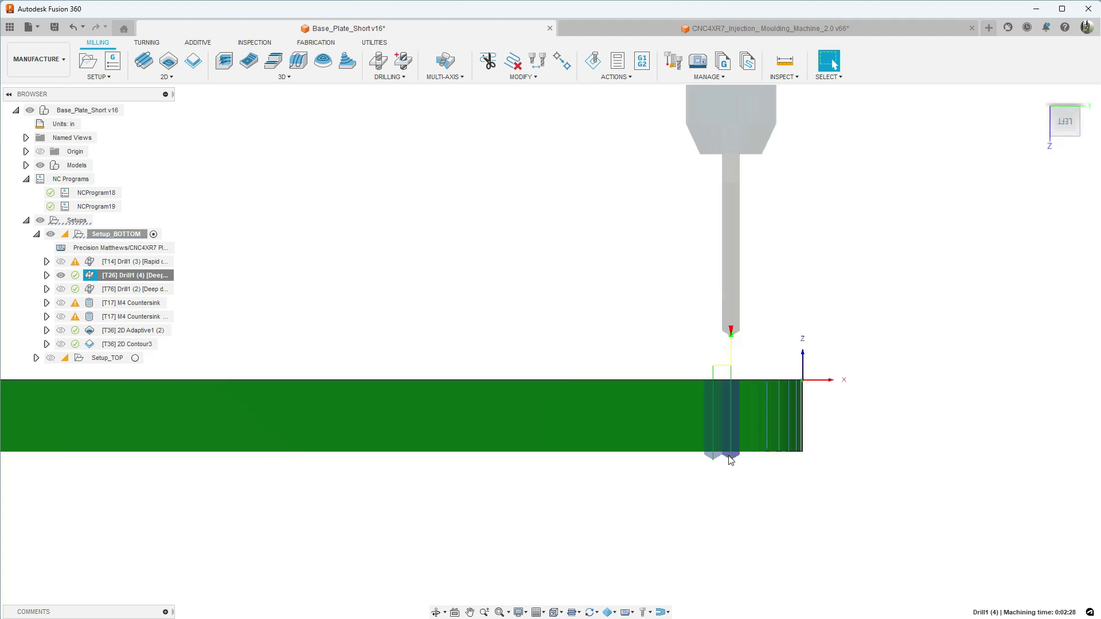
scroll(730, 461, down, 3)
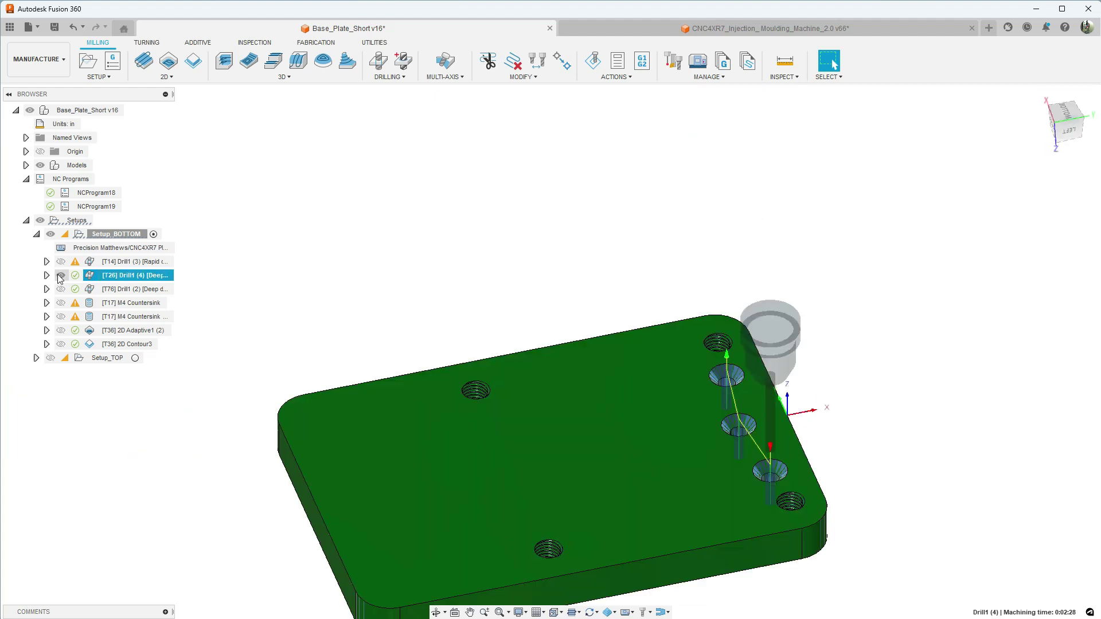
Step: Hide the T26 Drill1 (4) toolpath and show the T76 Drill1 (2) toolpath on the three countersunk holes
click(57, 274)
click(60, 289)
click(152, 289)
Step: Open the Drill1 (2) operation, review its feeds, pecking cycle and heights including the break-through depth, and close it
right_click(150, 289)
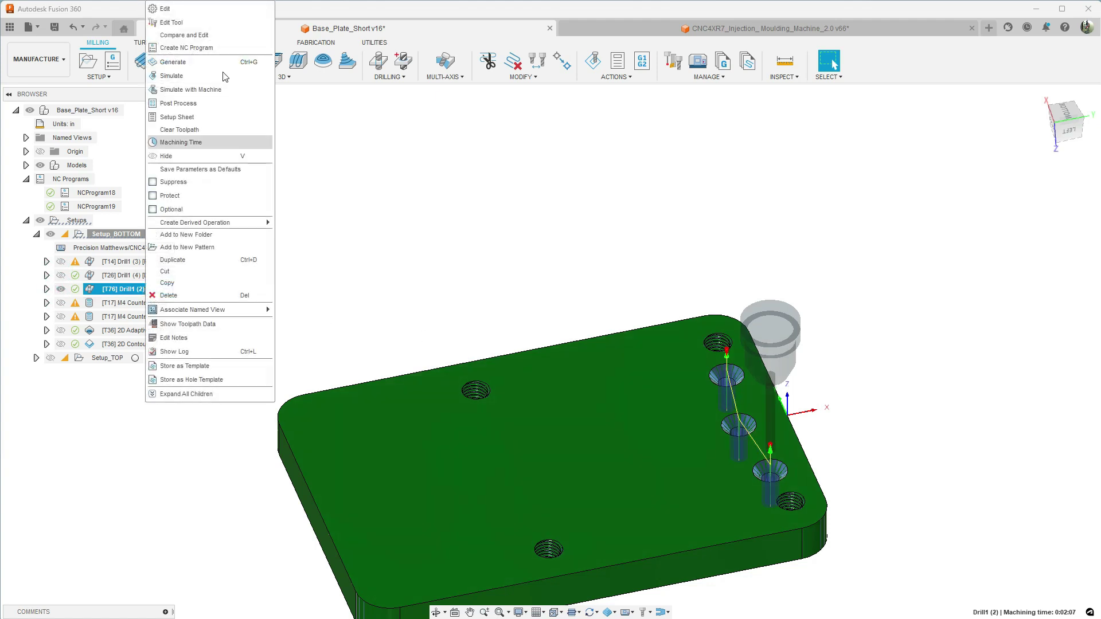
click(165, 9)
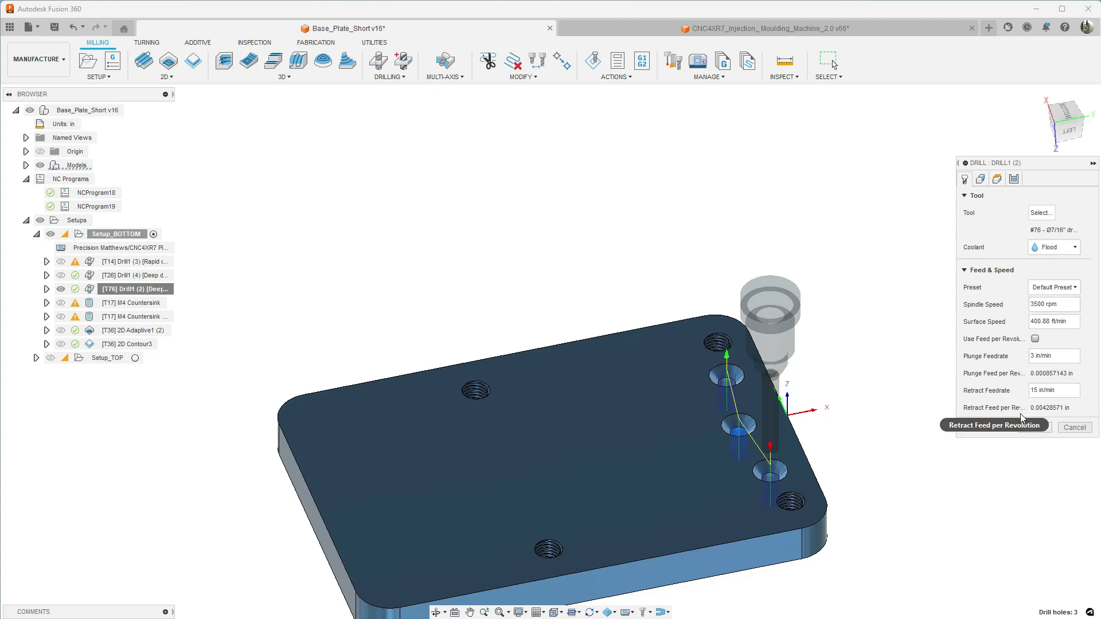
click(1014, 179)
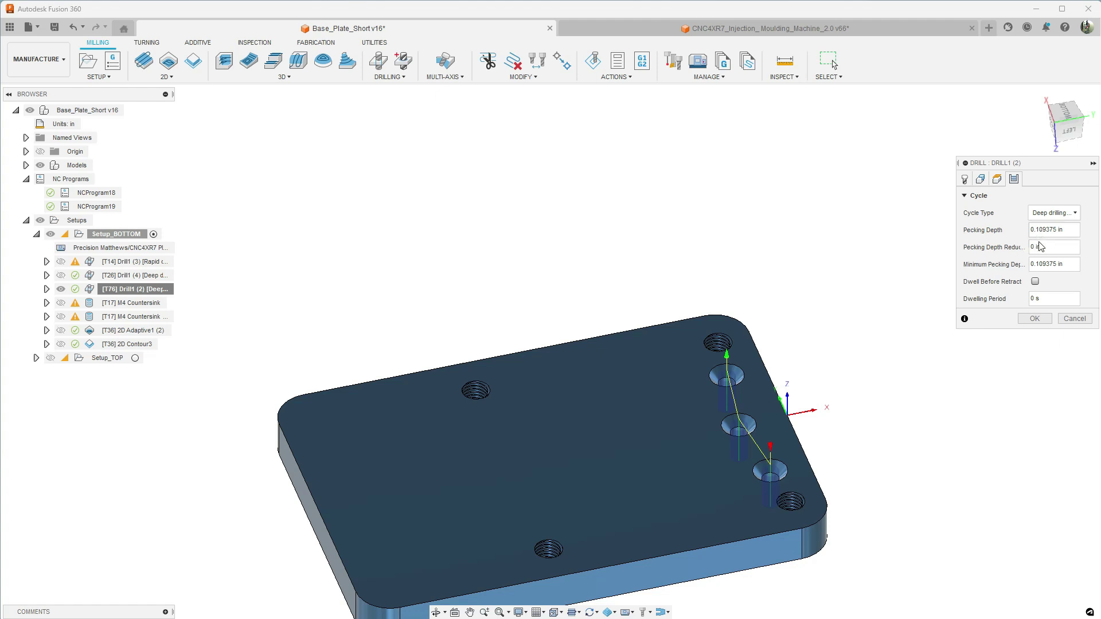
click(996, 179)
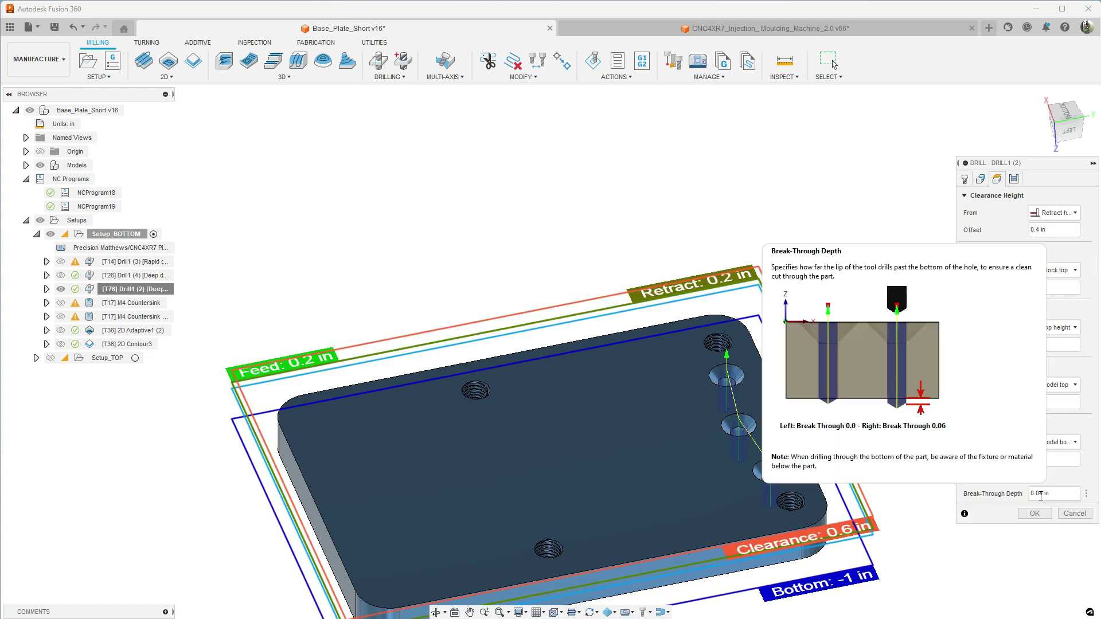
key(Return)
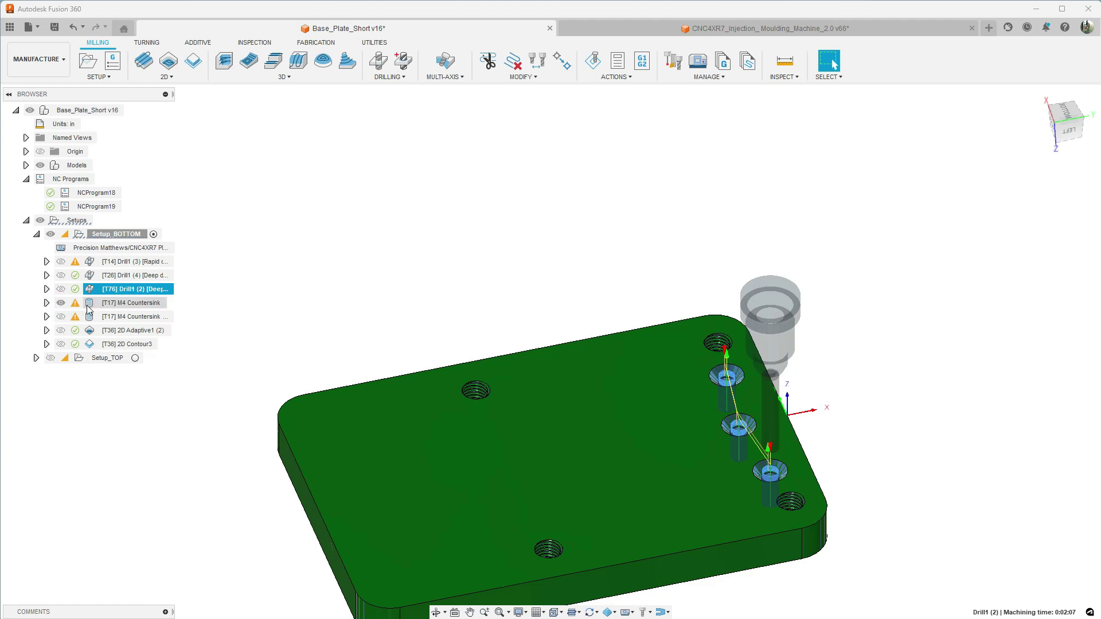
Step: Open the first T17 M4 Countersink bore operation, inspect its helical toolpath up close and its height settings, and close it
right_click(131, 305)
click(156, 8)
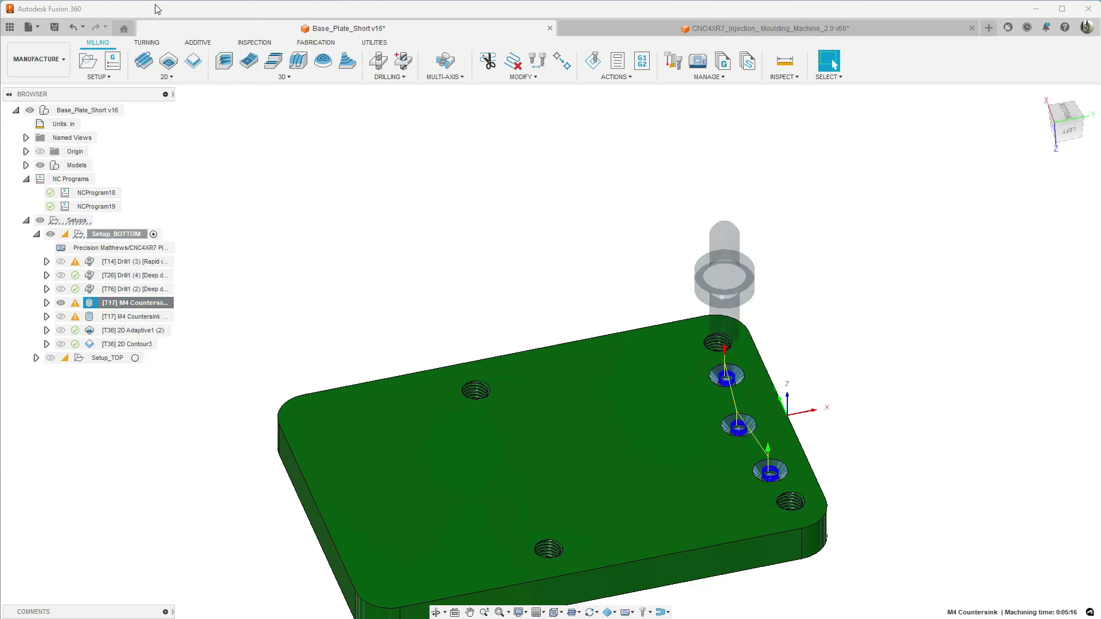
scroll(814, 462, up, 5)
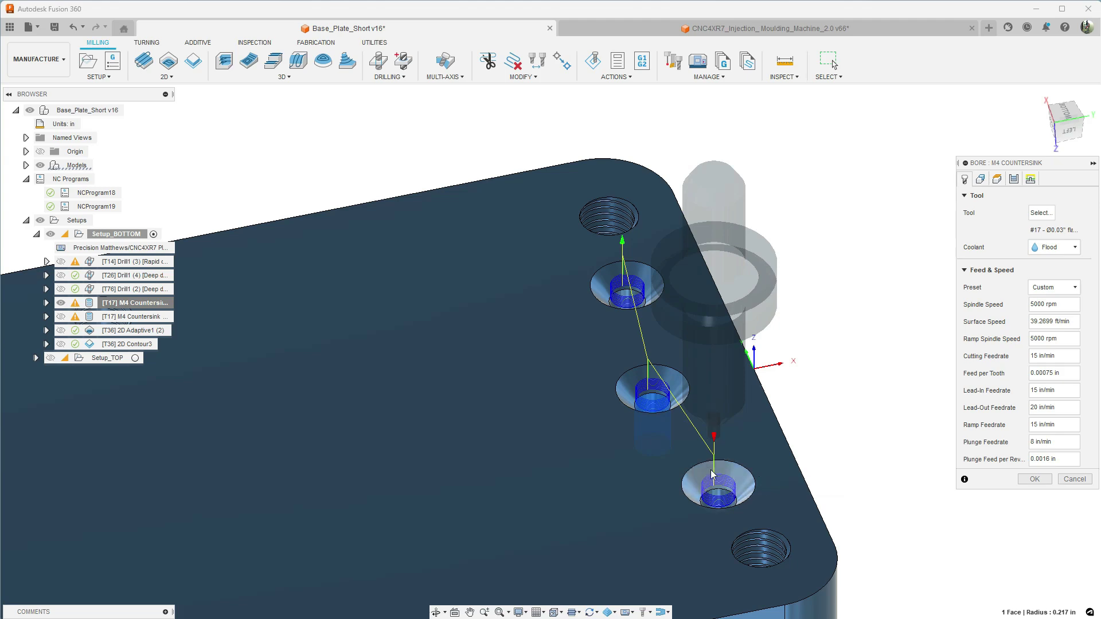
scroll(710, 451, up, 5)
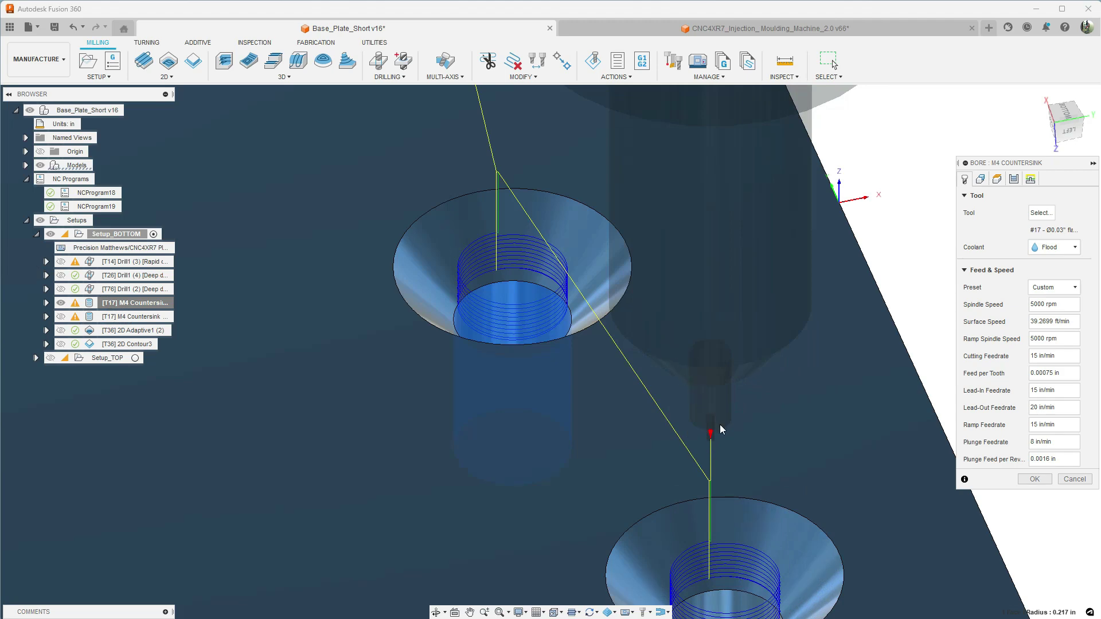
scroll(717, 442, up, 5)
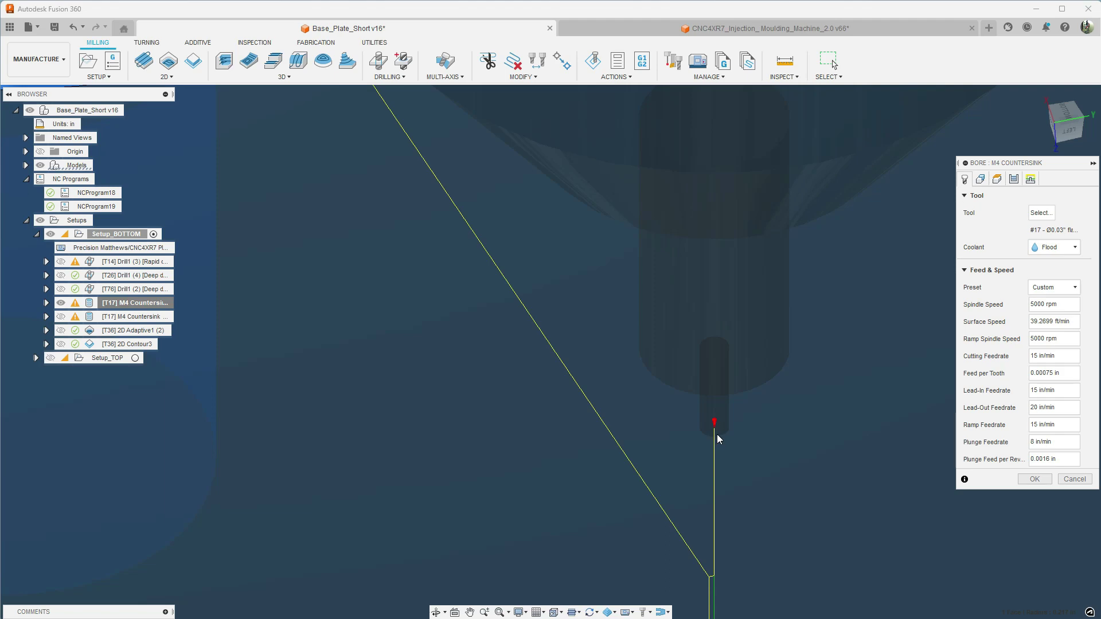
scroll(713, 437, down, 5)
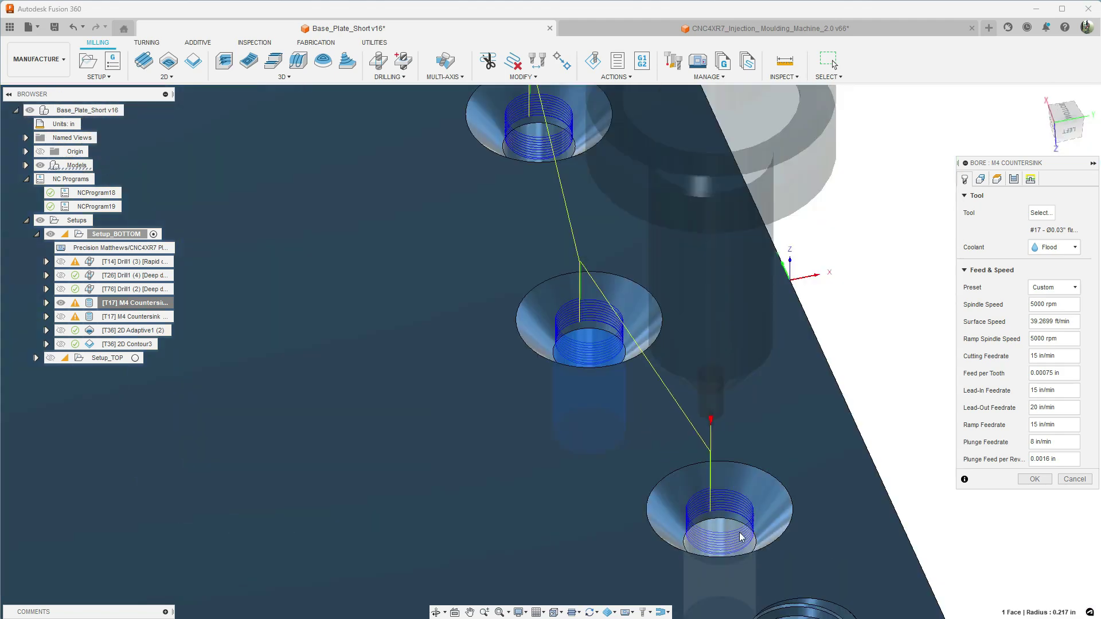
scroll(739, 533, down, 5)
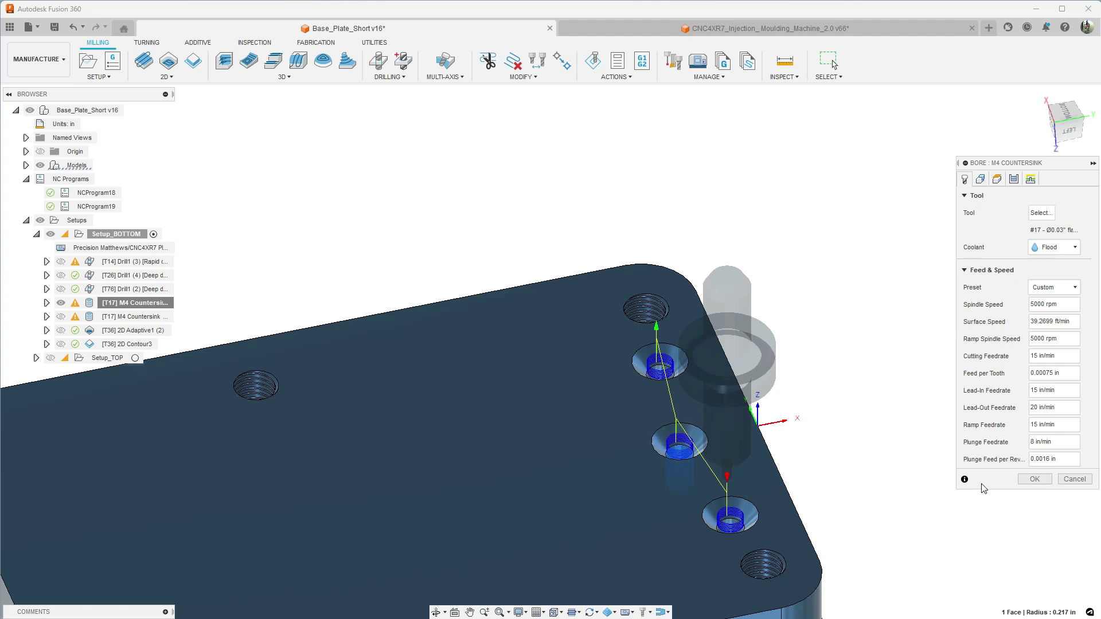
click(996, 179)
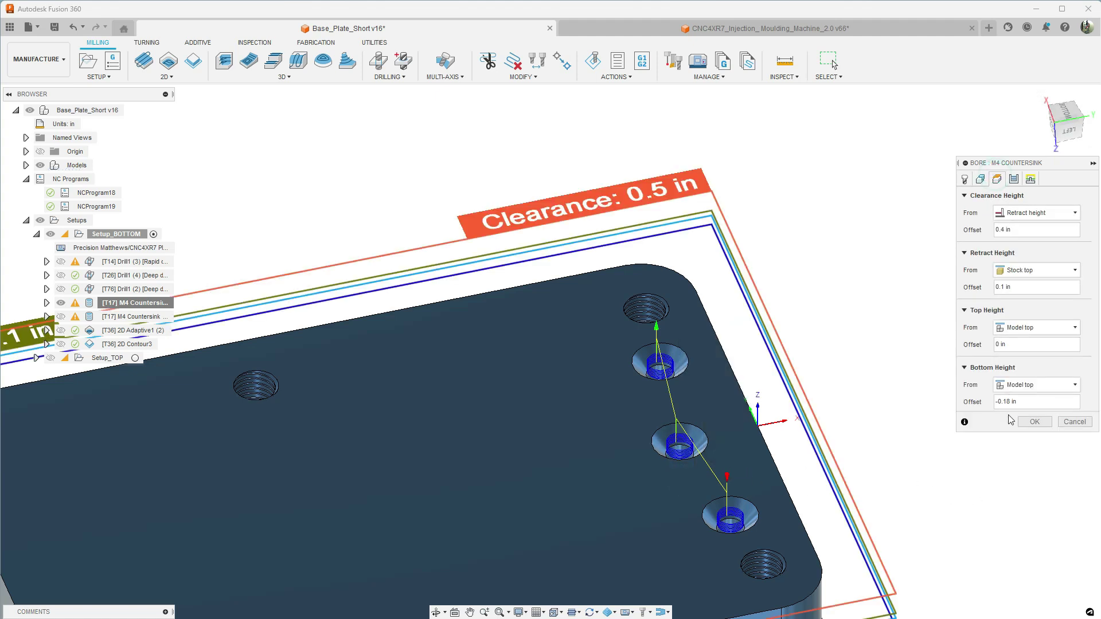
click(1033, 421)
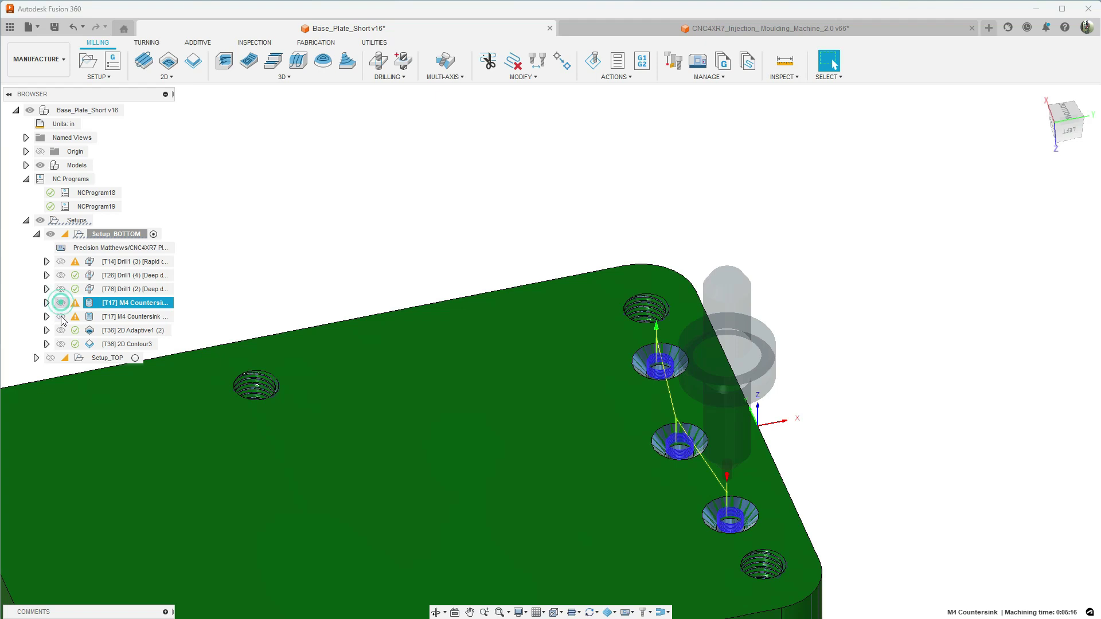
Step: Show the second T17 M4 Countersink toolpath and open its bore operation to inspect the passes over the conical faces
click(61, 316)
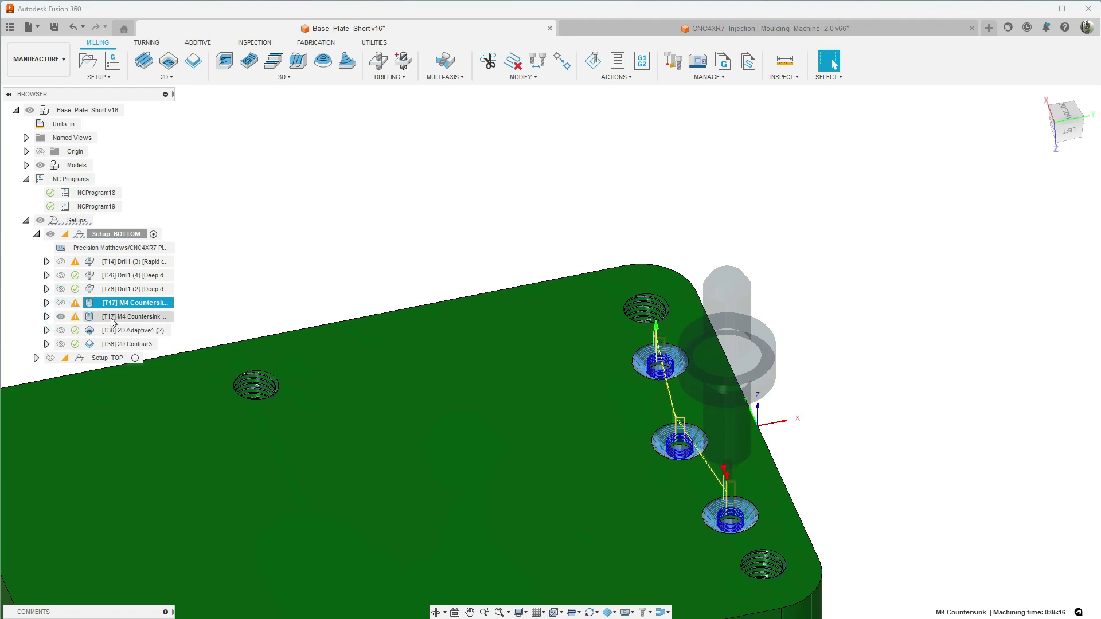
right_click(111, 317)
click(152, 13)
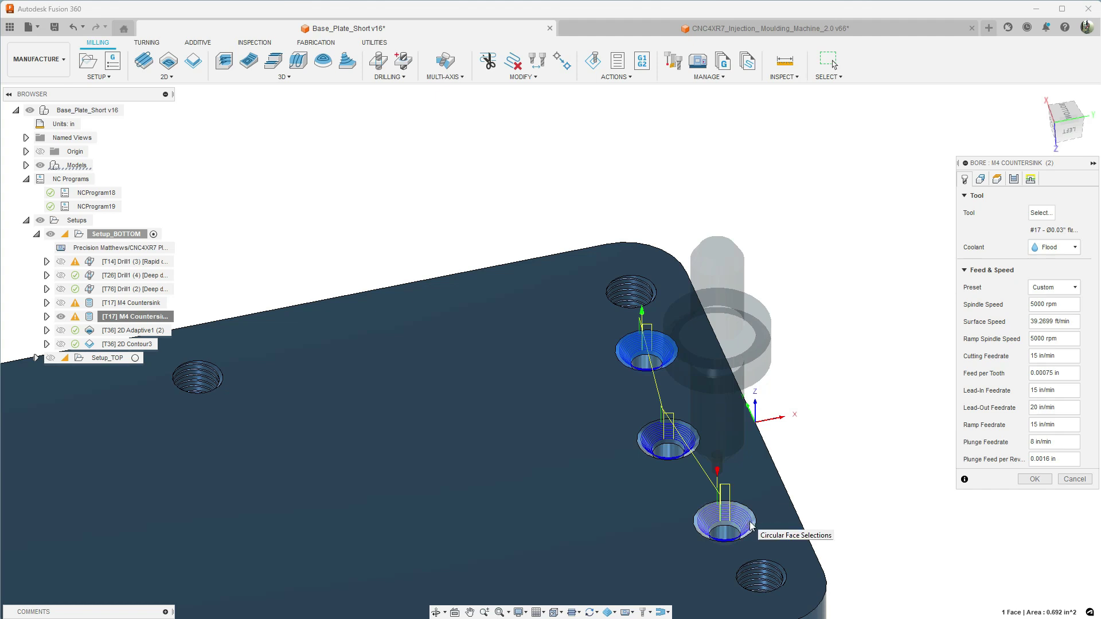
scroll(750, 527, up, 5)
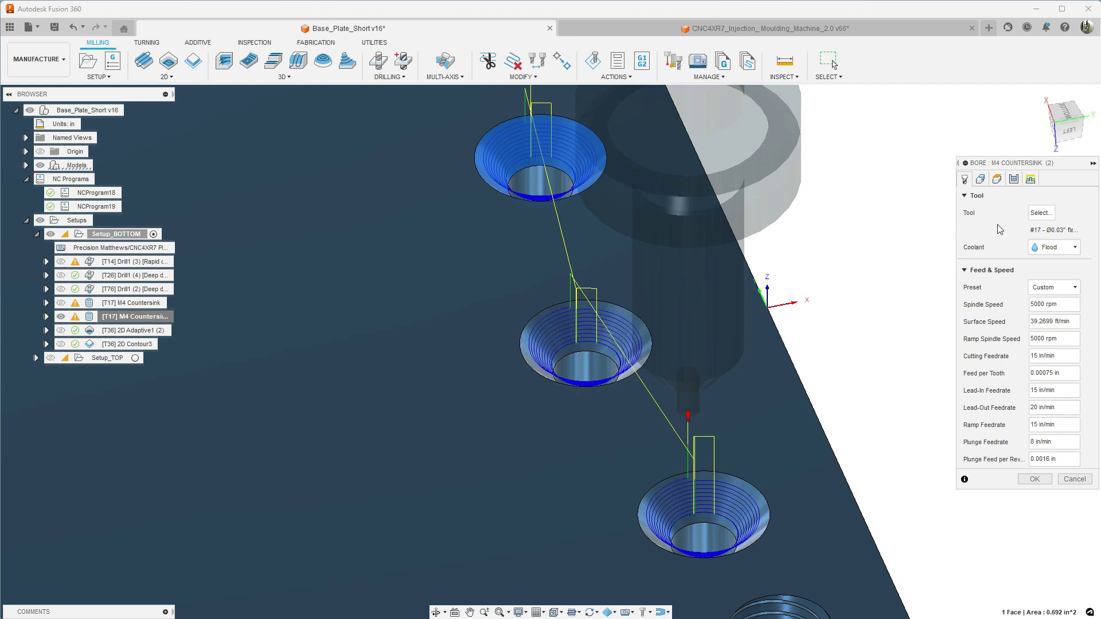
Step: Review the passes and the feed and speed settings of M4 Countersink (2), and close the operation
click(1014, 179)
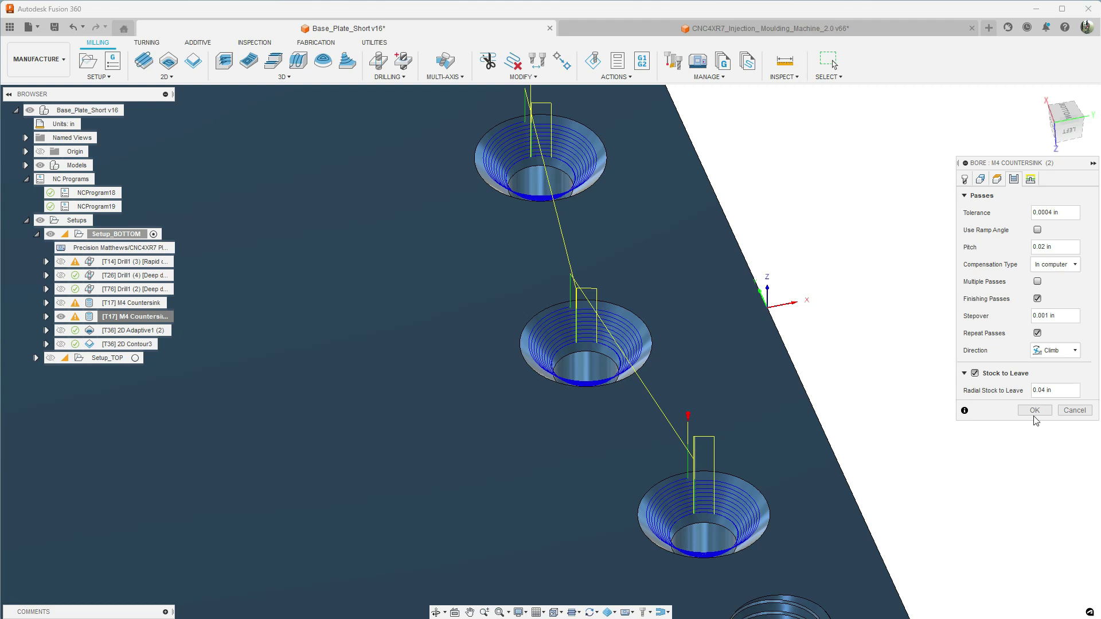
click(964, 179)
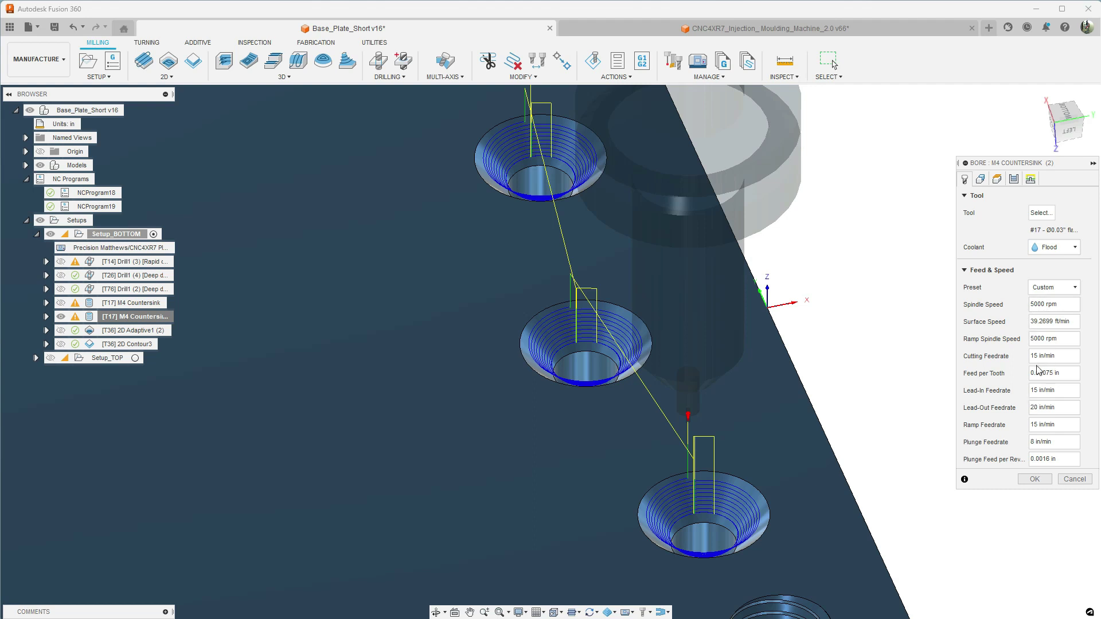
click(1034, 479)
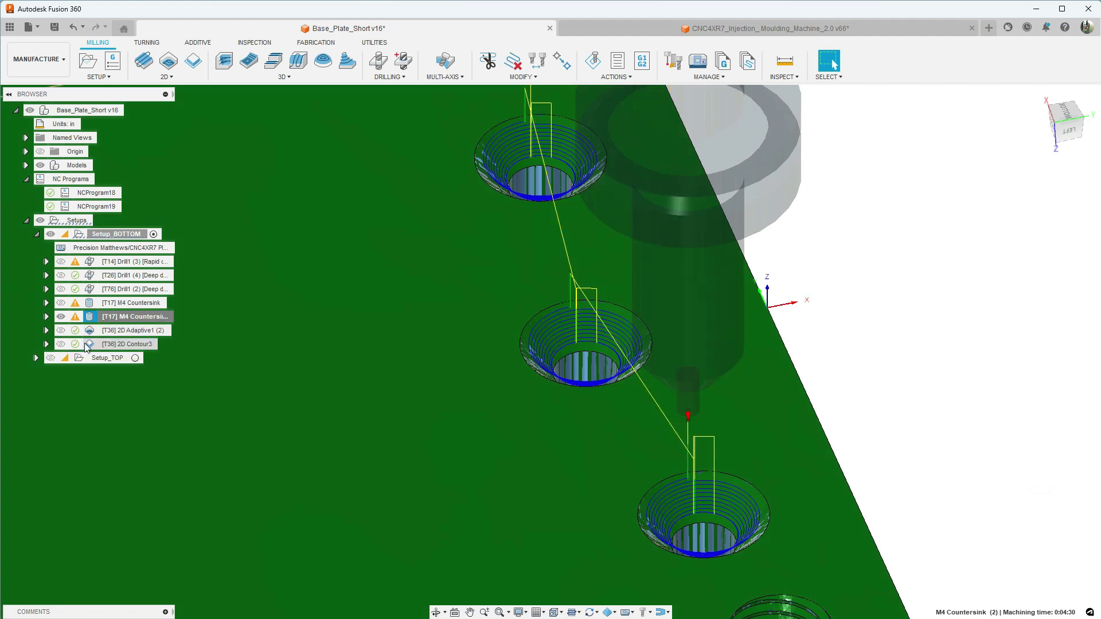
Step: Hide the second M4 Countersink toolpath and show the T36 2D Adaptive1 (2) toolpath along the plate's edge
click(61, 317)
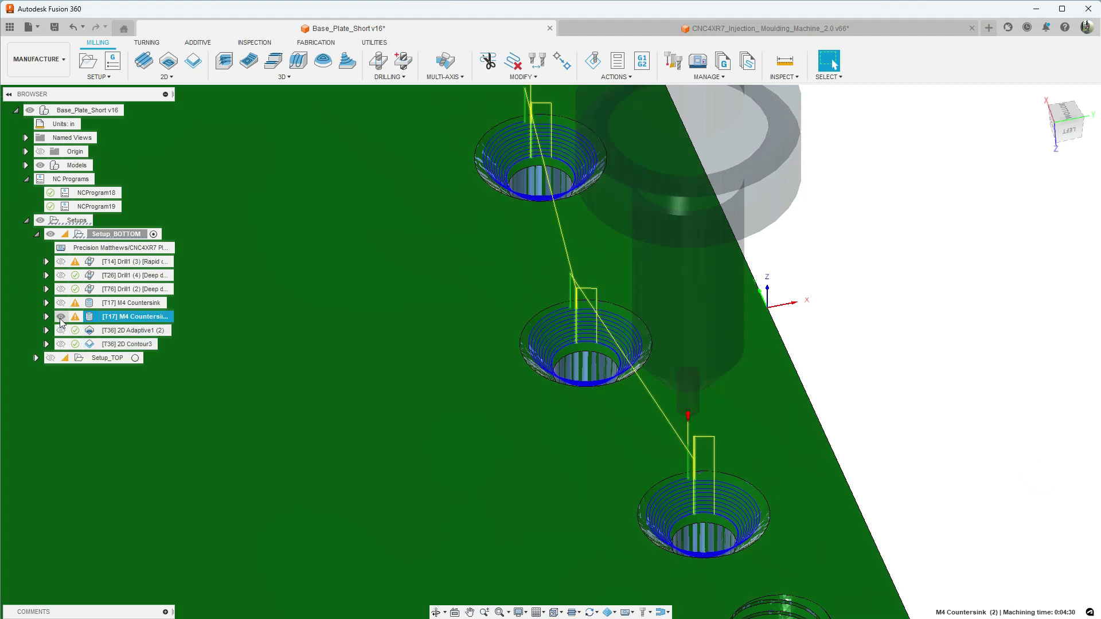
click(108, 331)
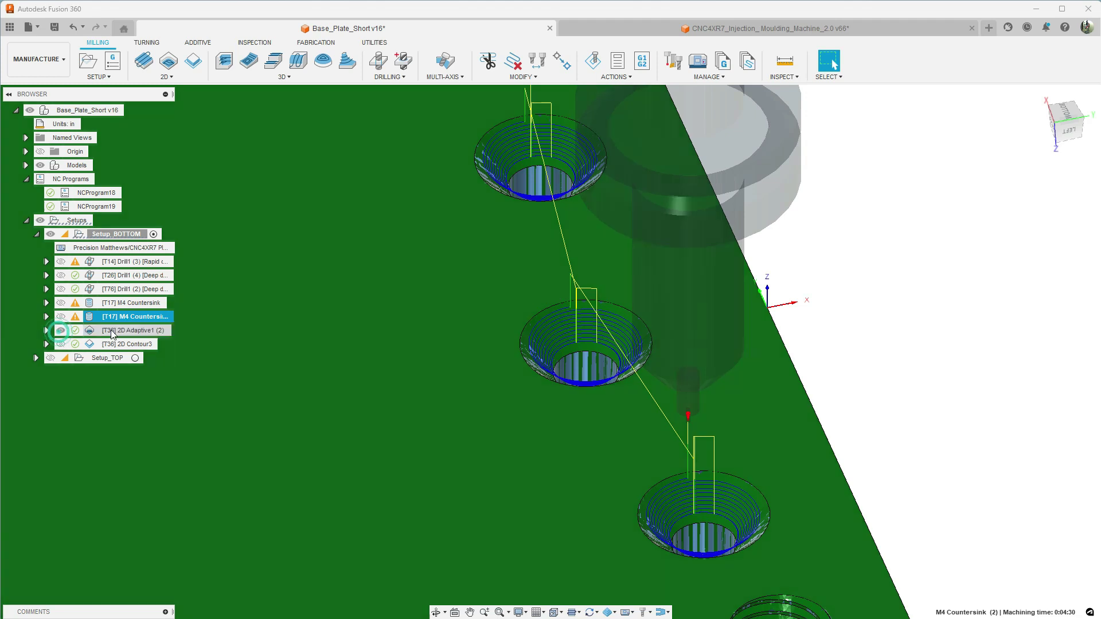
scroll(400, 343, down, 5)
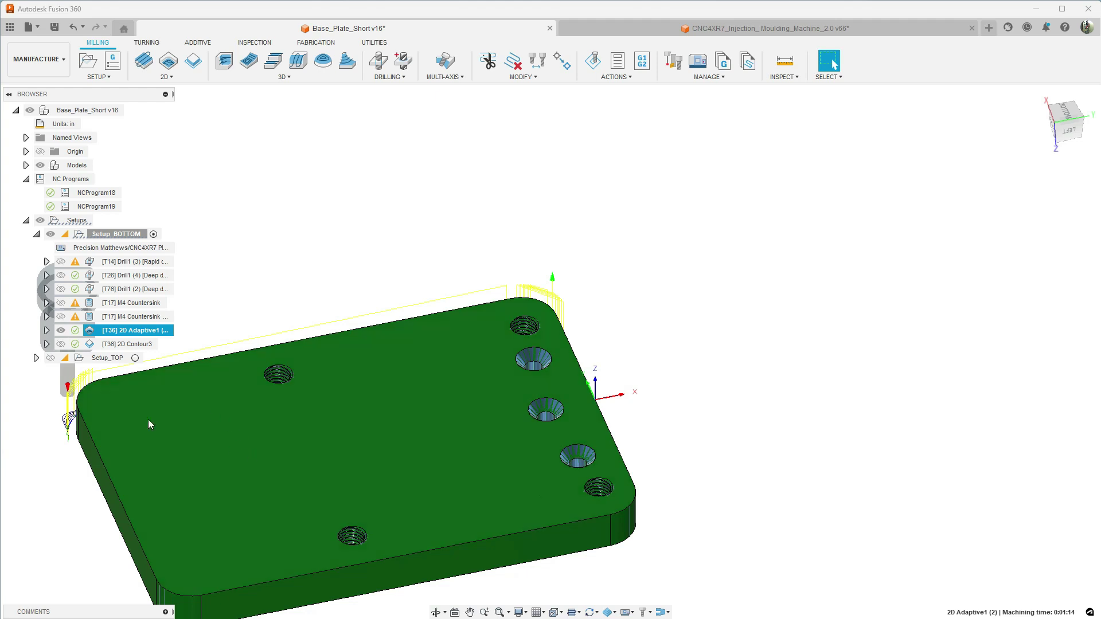
Step: Open 2D Adaptive1 (2), review its passes and stock-to-leave settings against the toolpath seen from the plate's bottom face, and close it
right_click(115, 332)
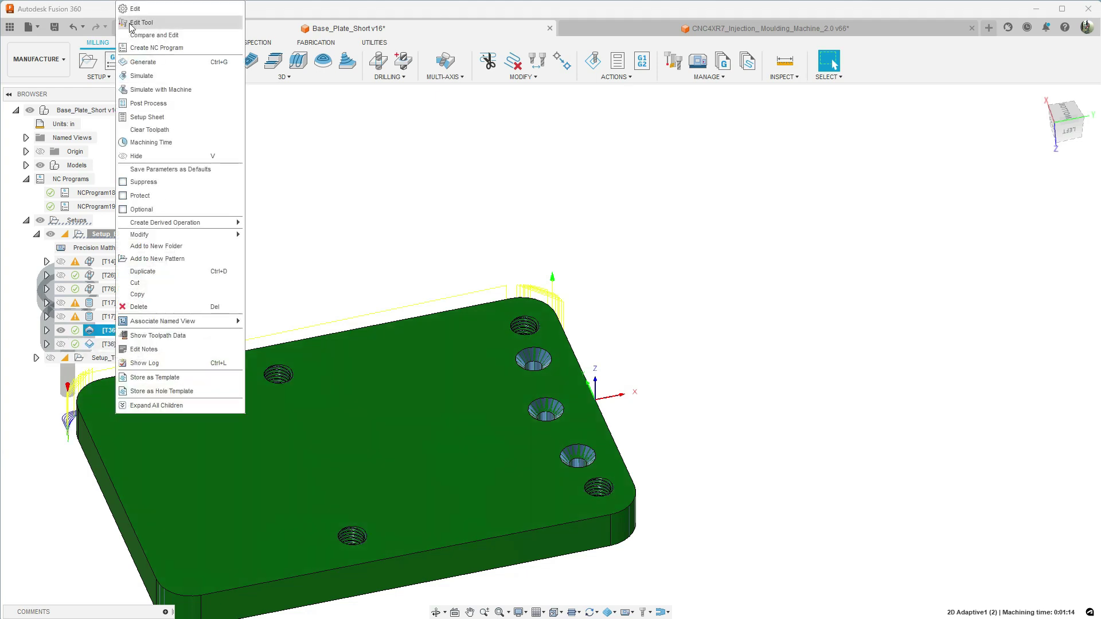
click(137, 9)
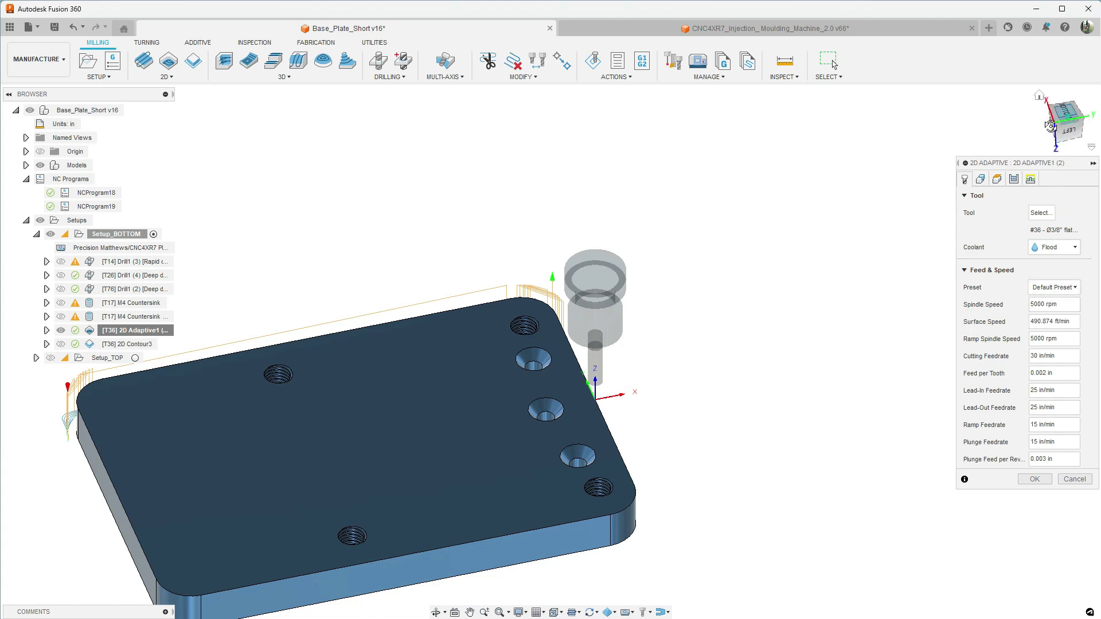
click(1050, 126)
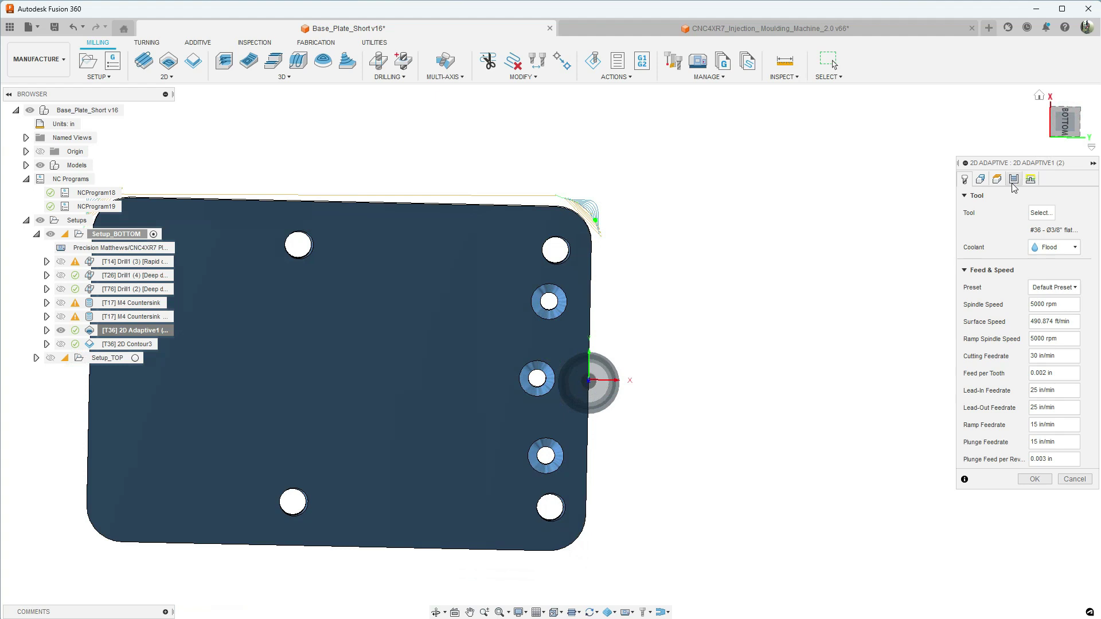
click(1013, 179)
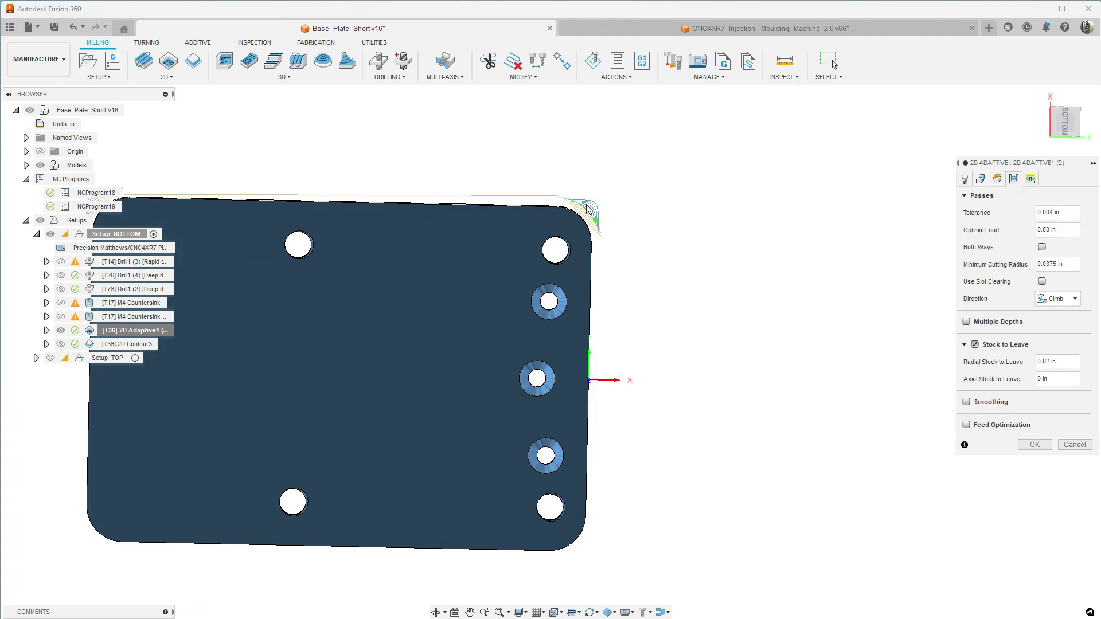
scroll(590, 209, up, 5)
scroll(630, 284, down, 5)
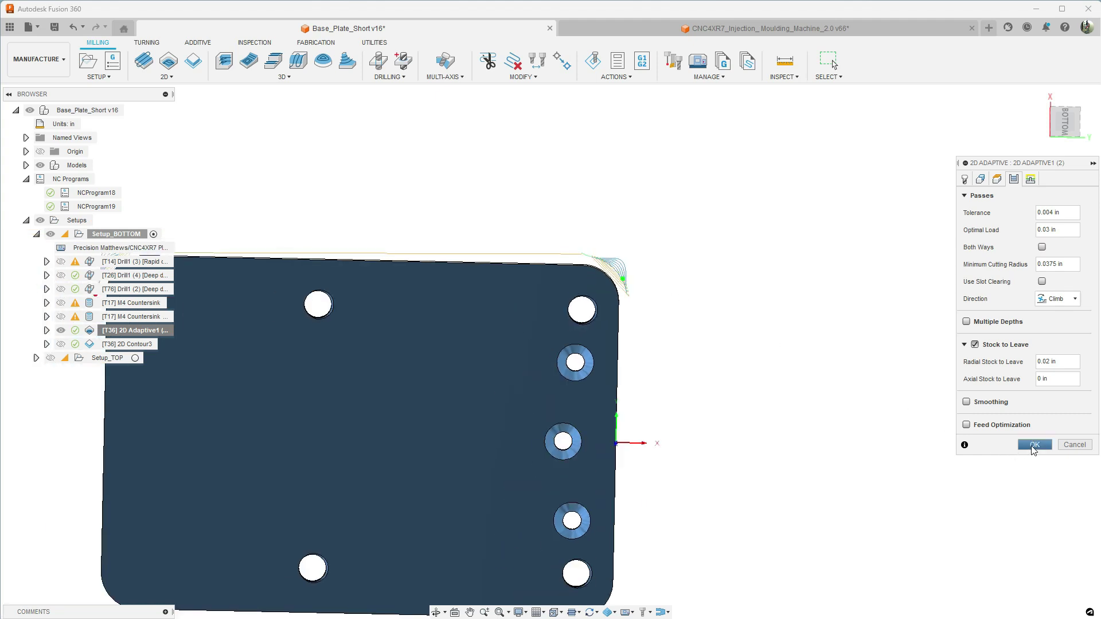
click(1034, 444)
Step: Show the T36 2D Contour3 toolpath instead of 2D Adaptive1 (2) and inspect it along the plate's edge
scroll(492, 320, down, 3)
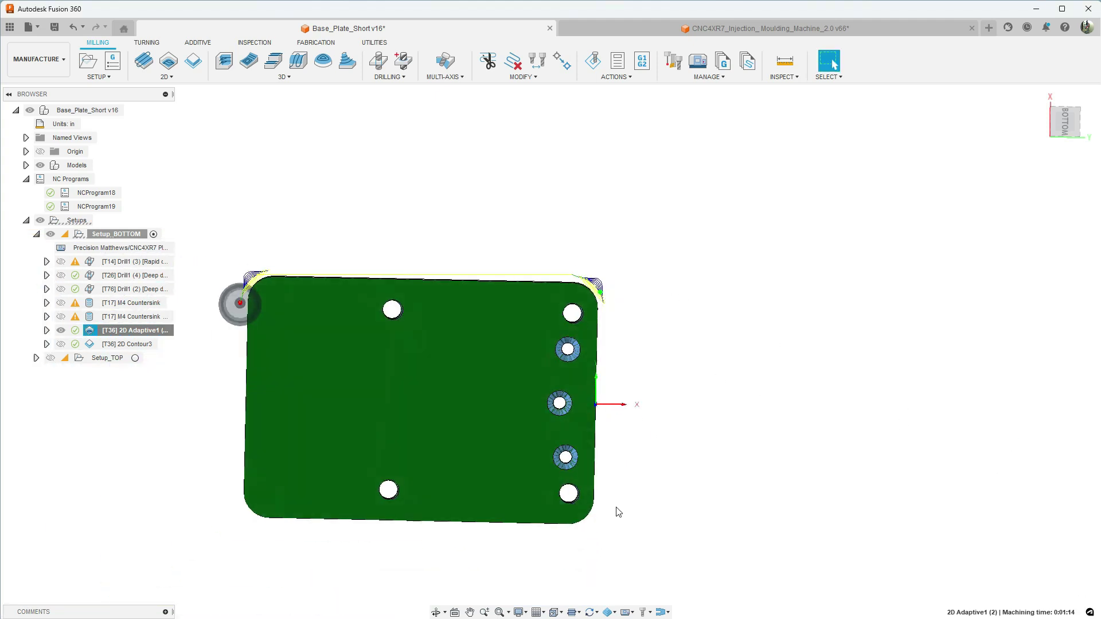
click(1067, 130)
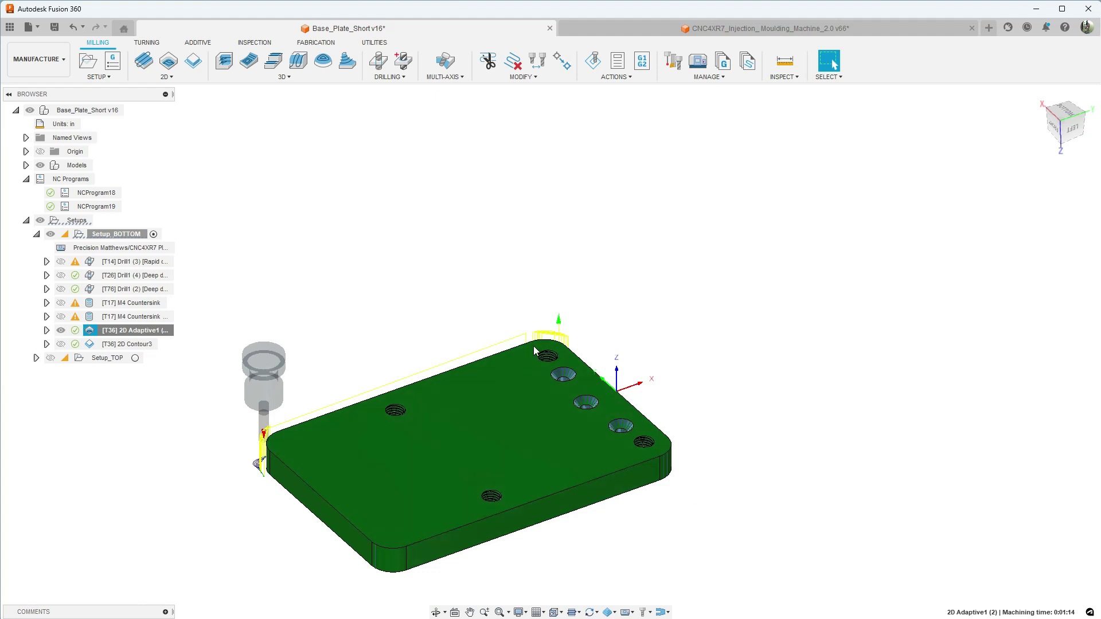
click(61, 344)
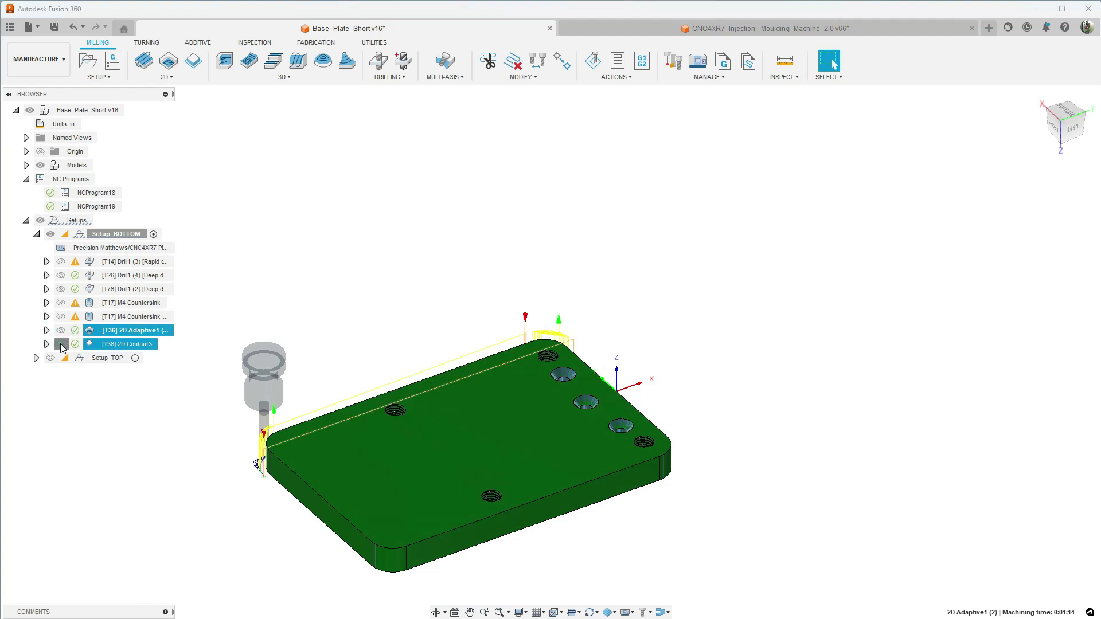
right_click(115, 346)
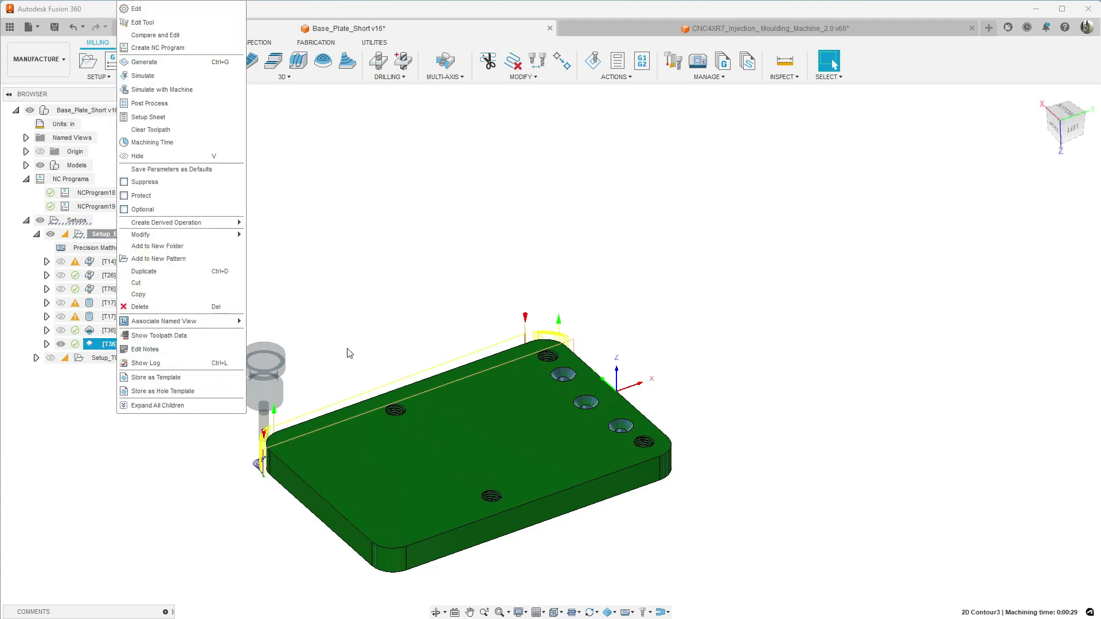
mouse_move(303, 379)
shift+middle_down()
mouse_move(379, 327)
mouse_move(386, 286)
shift+middle_up()
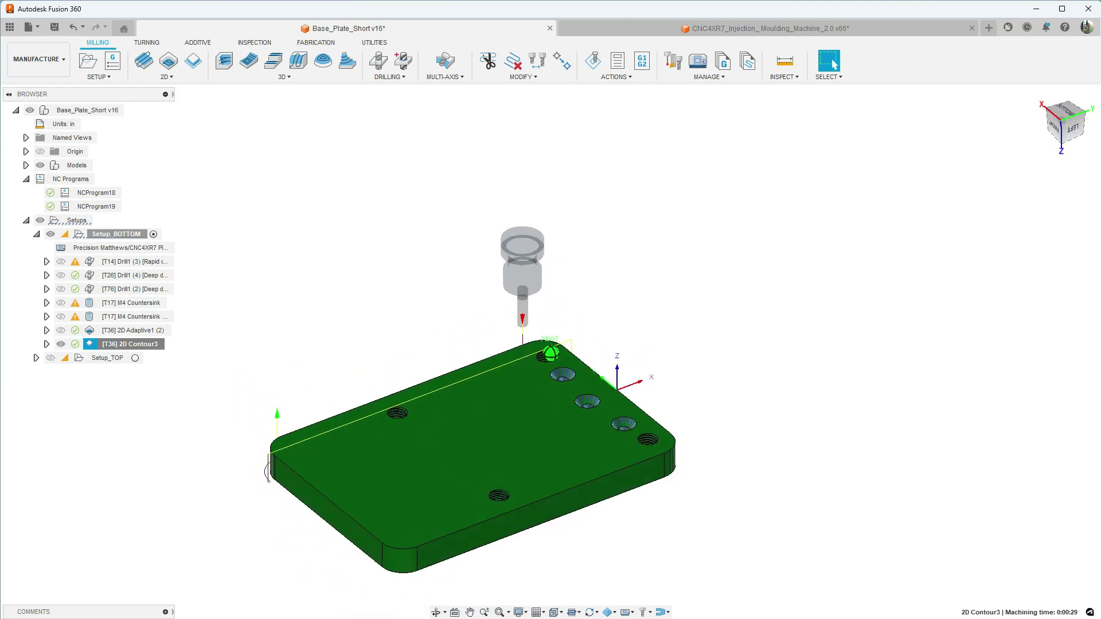
Step: Collapse Setup_BOTTOM, show and select Setup_TOP, and view all its toolpaths from the home view
click(36, 233)
click(103, 248)
click(51, 248)
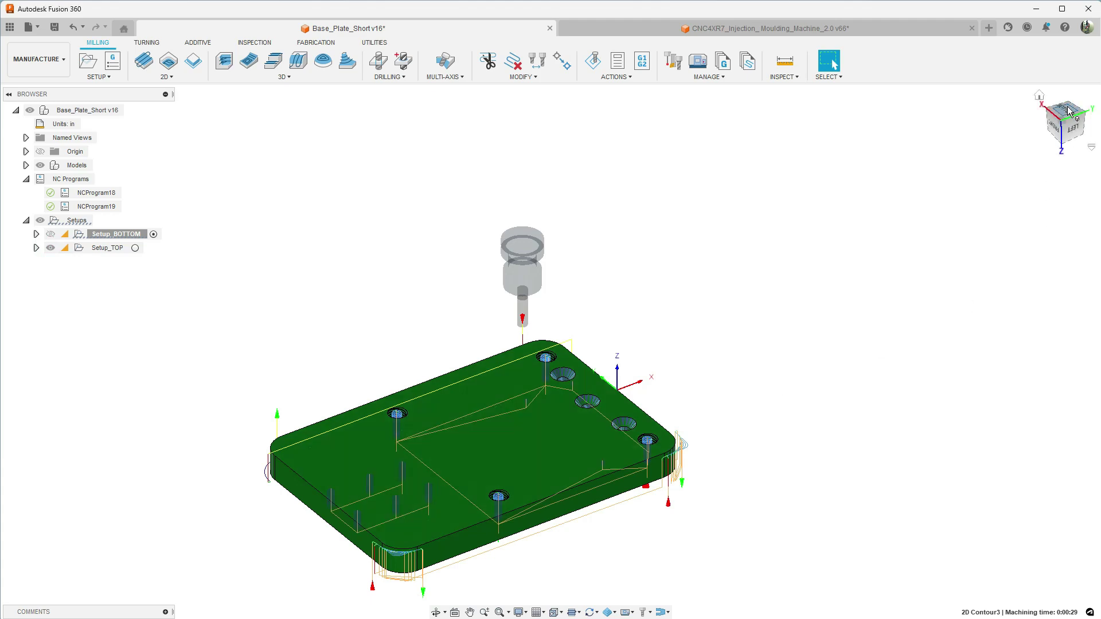
click(1039, 95)
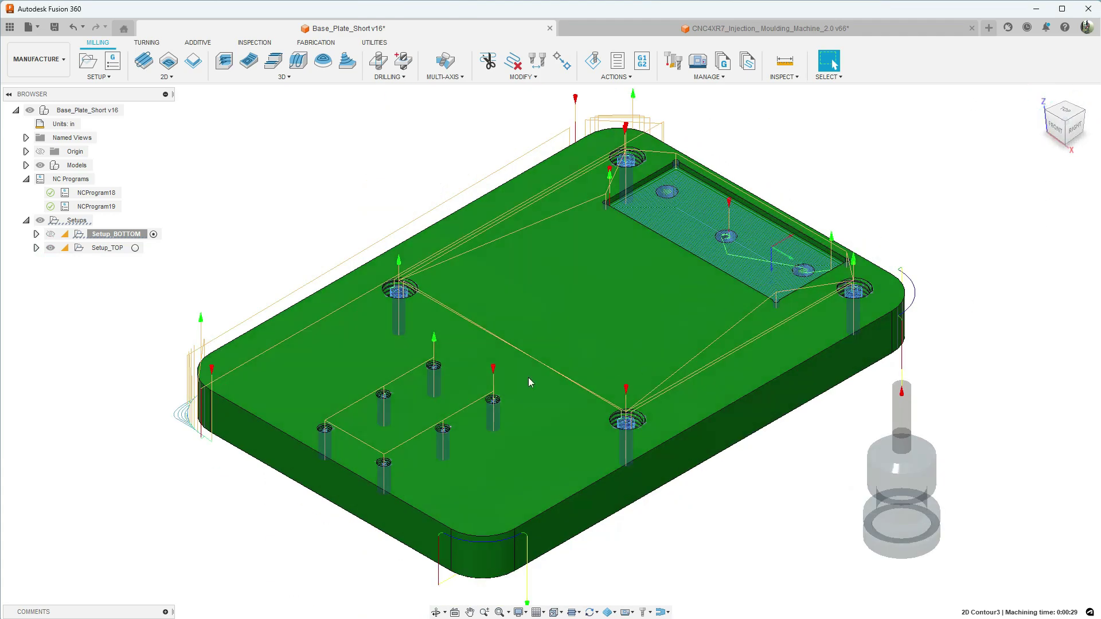
click(98, 249)
click(99, 249)
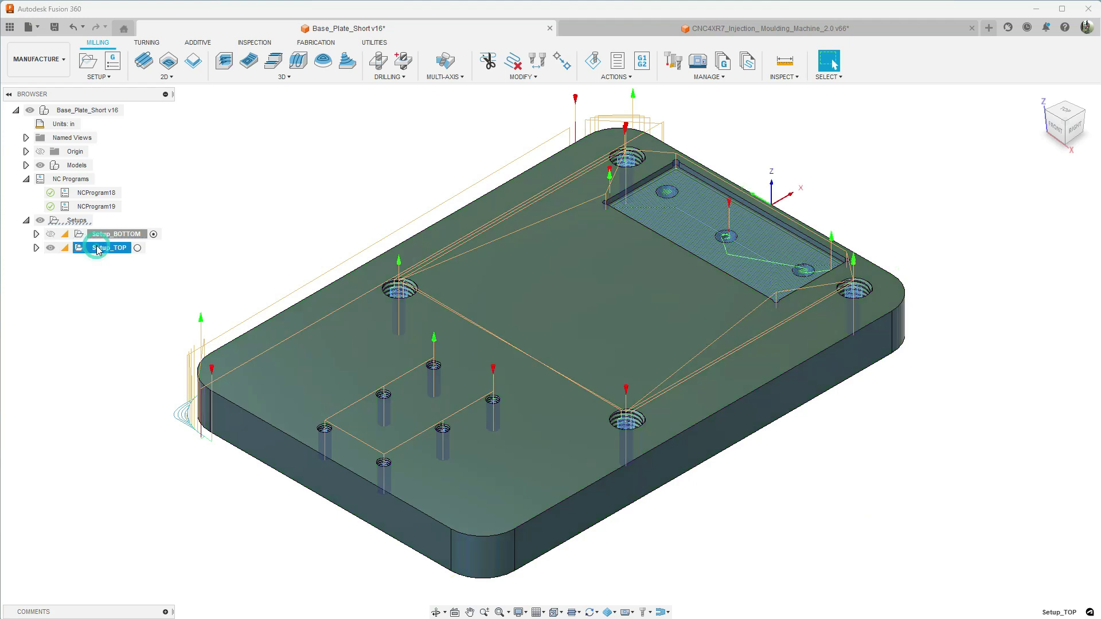
Step: Look over all of Setup_TOP's toolpaths across the plate's top face and expand the setup's operation list
scroll(465, 450, down, 4)
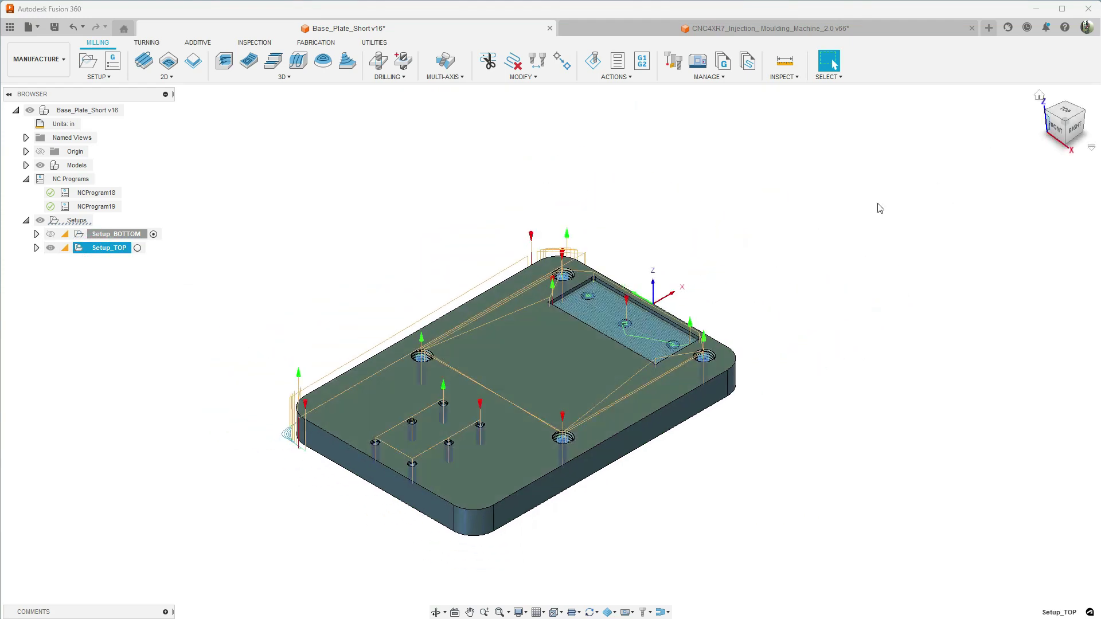
scroll(655, 316, up, 5)
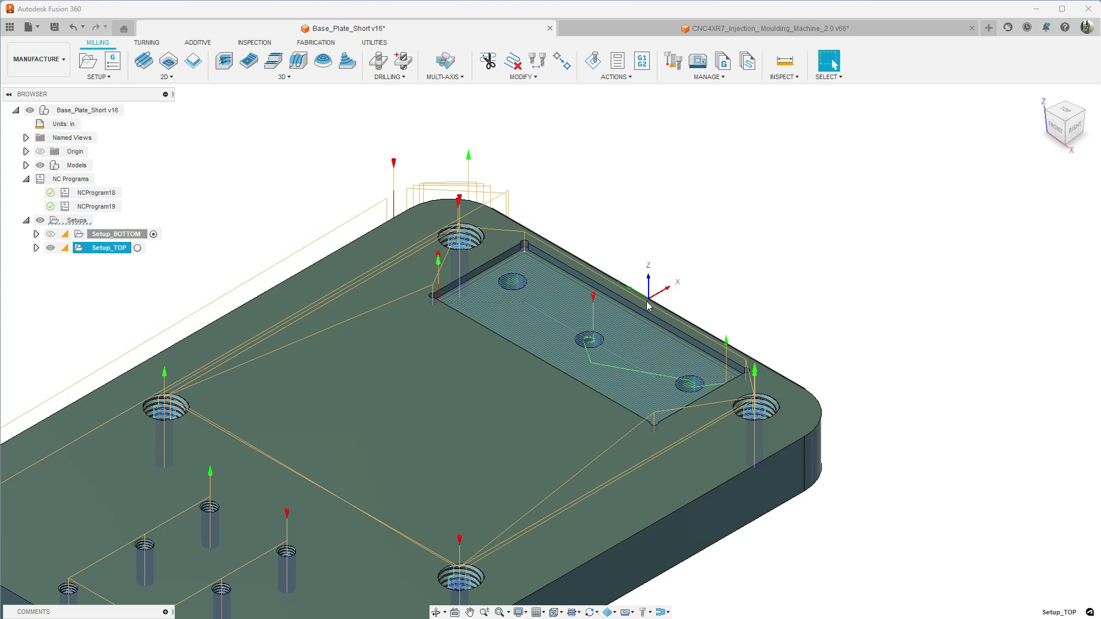
scroll(415, 395, down, 4)
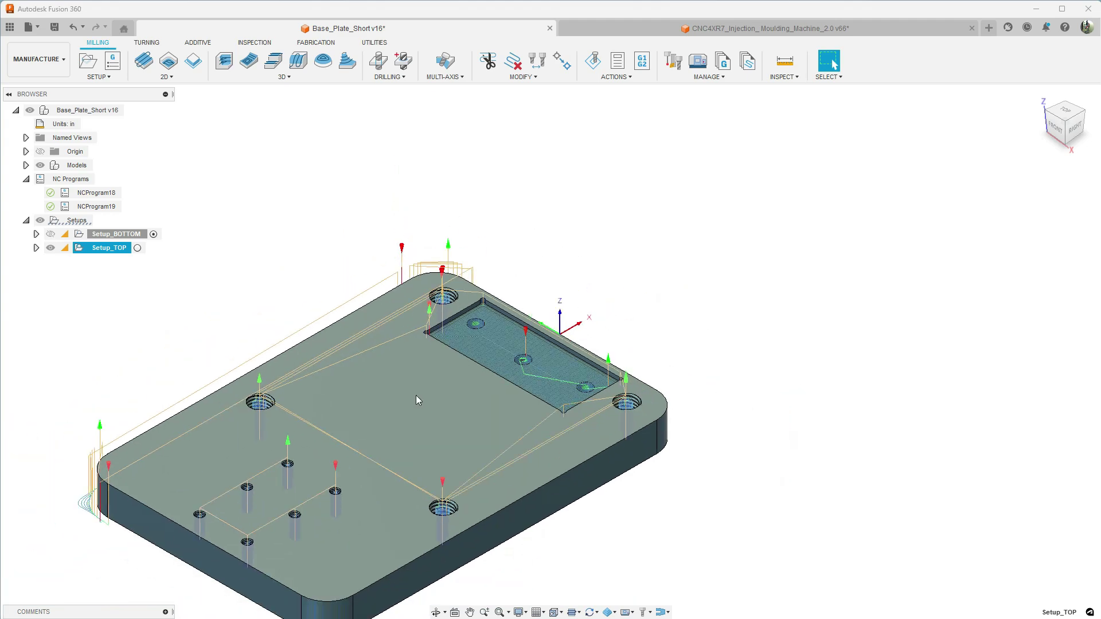
click(36, 247)
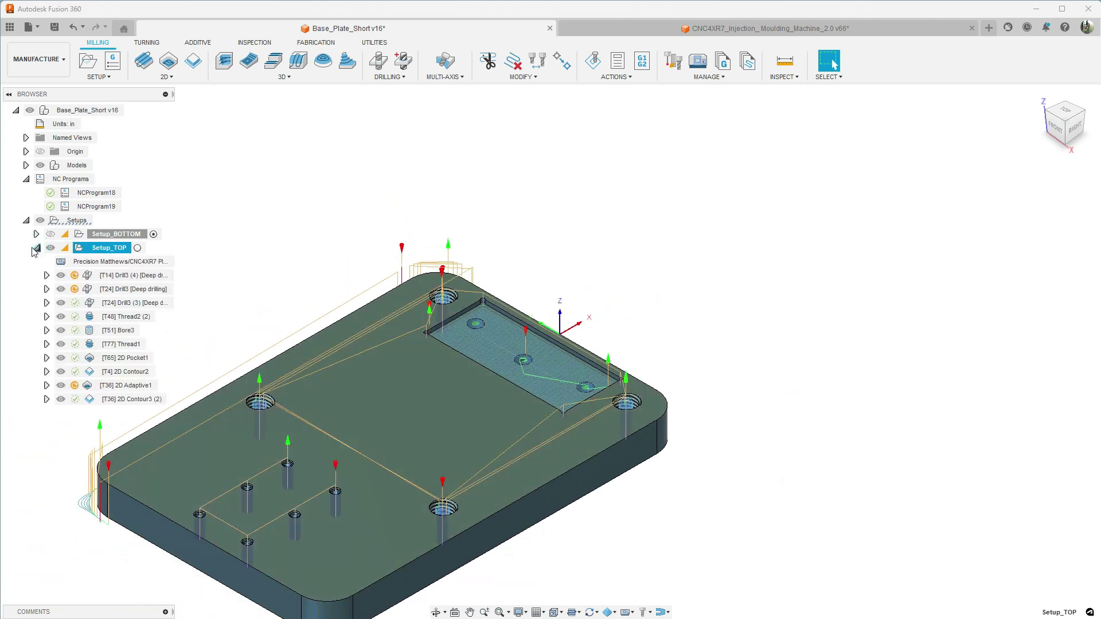
Step: Hide every Setup_TOP toolpath except T14 Drill3 (4) and inspect it around the rectangular pocket's corners
click(62, 399)
click(61, 386)
click(61, 371)
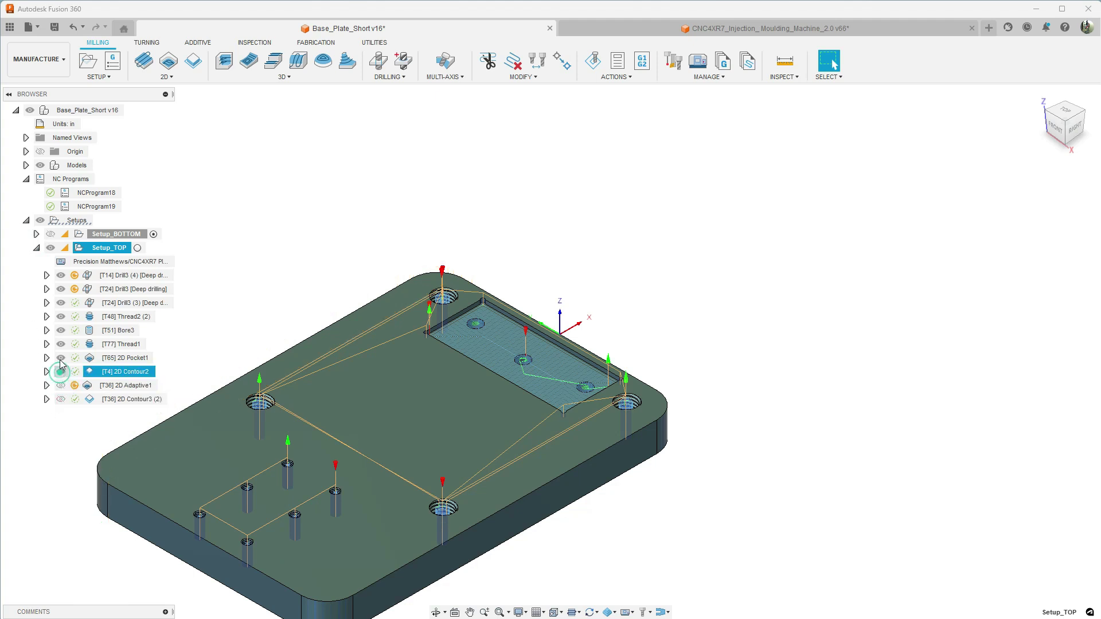
click(62, 358)
click(61, 344)
click(61, 330)
click(61, 316)
click(61, 303)
click(62, 289)
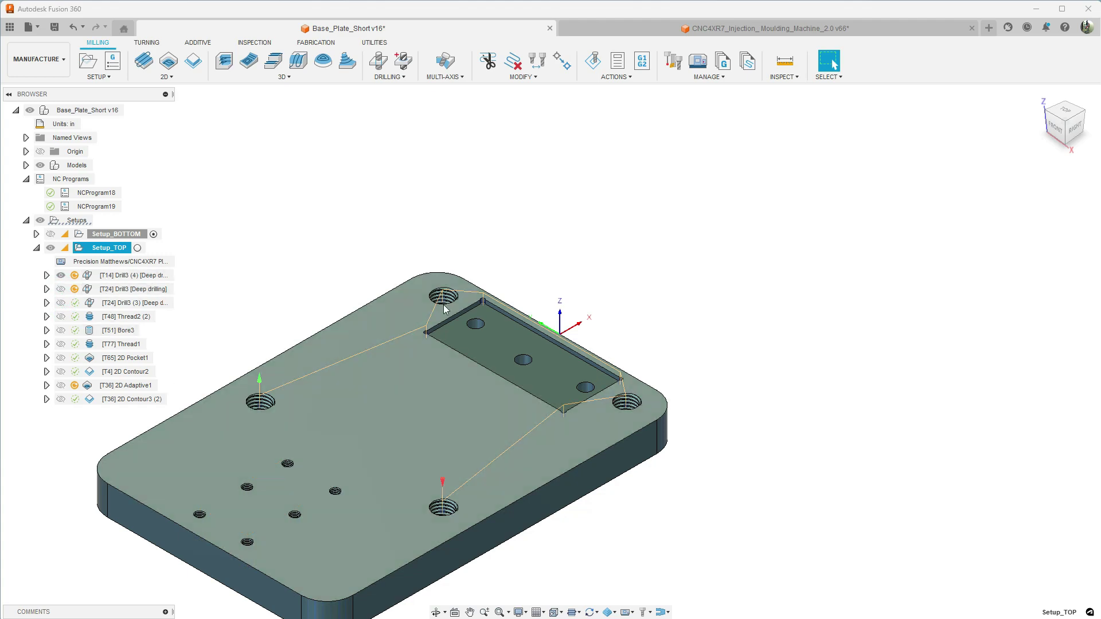
scroll(485, 301, up, 8)
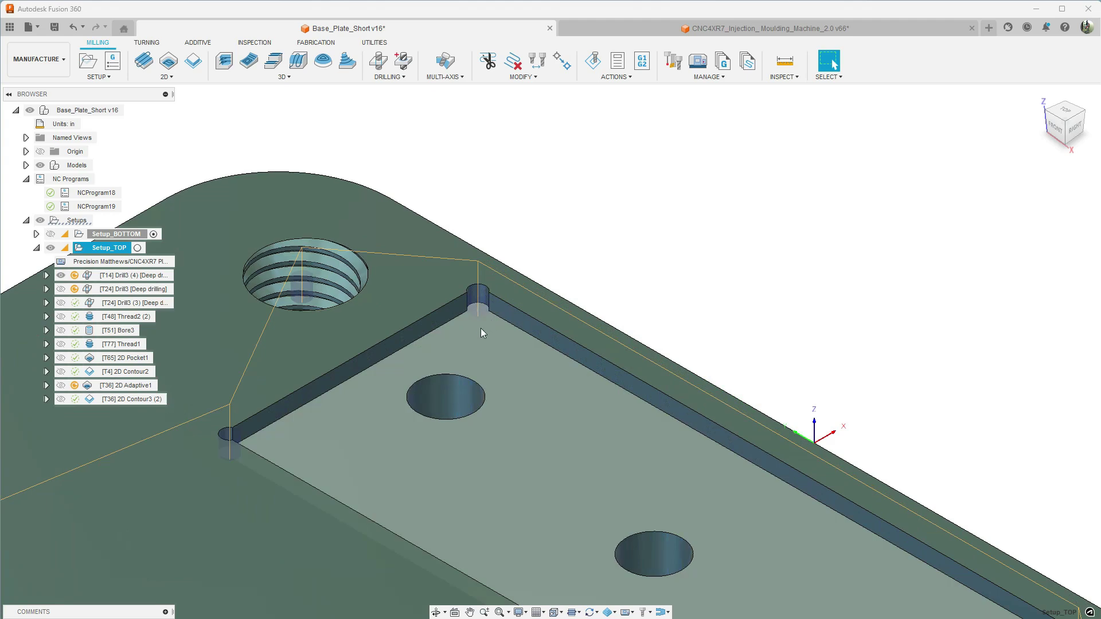
scroll(481, 310, down, 10)
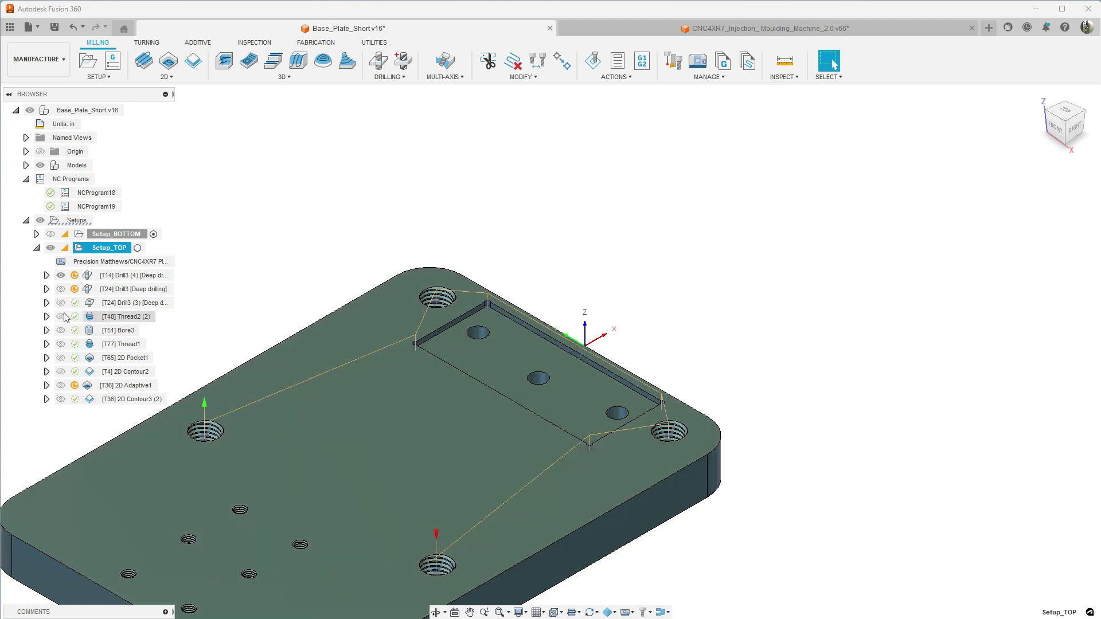
Step: Show only the T24 Drill3 toolpath, open the operation to review its tool settings and the six small holes, and accept it
right_click(132, 289)
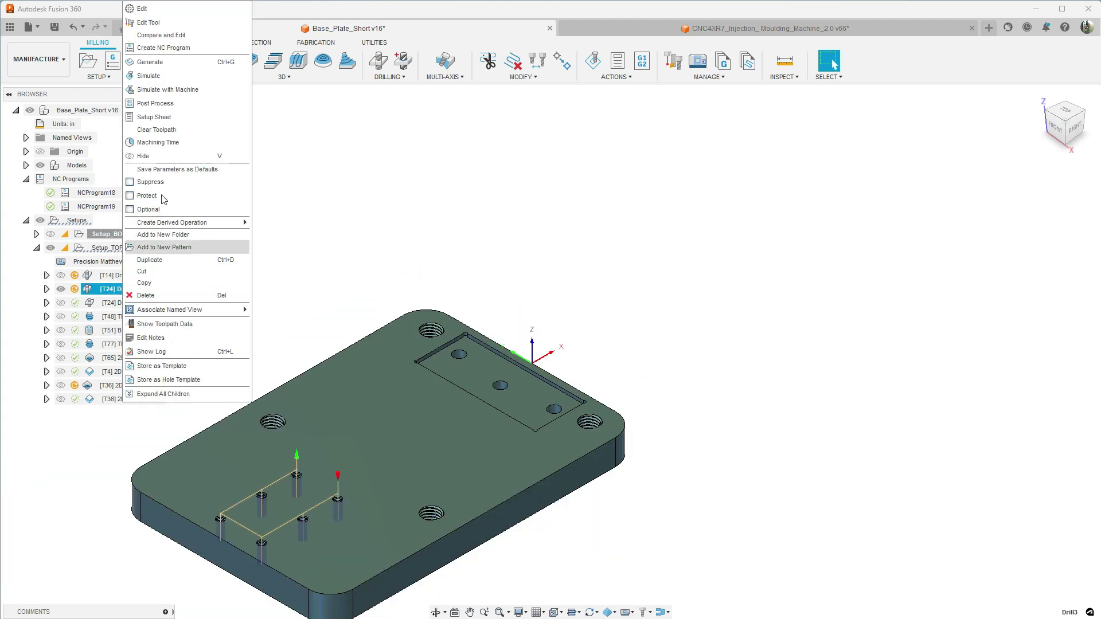
click(146, 10)
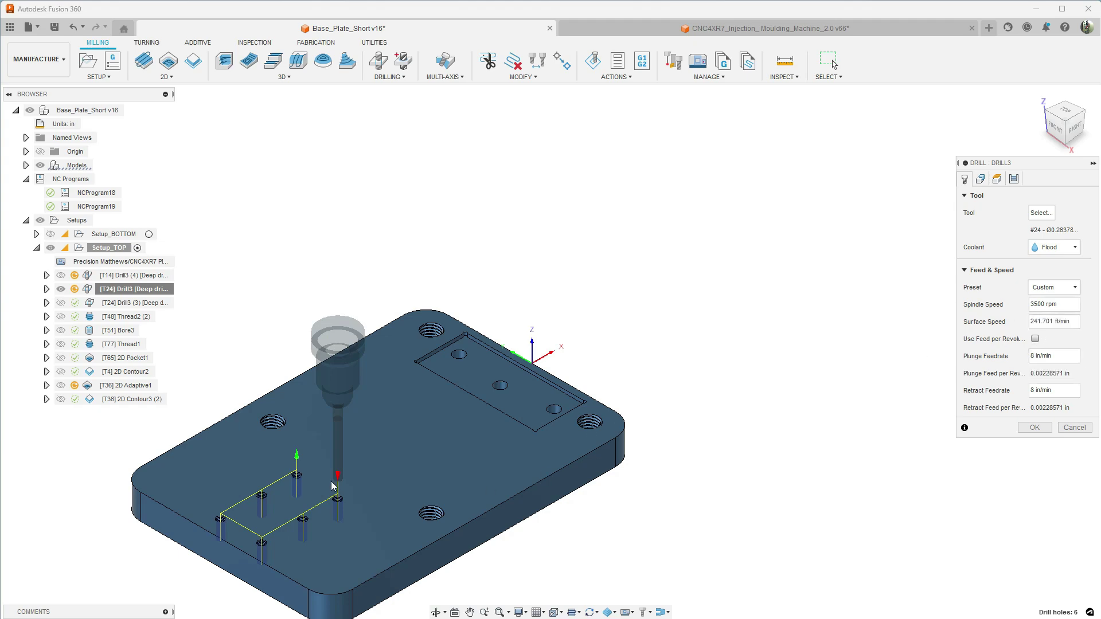
scroll(334, 513, up, 3)
scroll(332, 511, up, 2)
scroll(346, 530, down, 5)
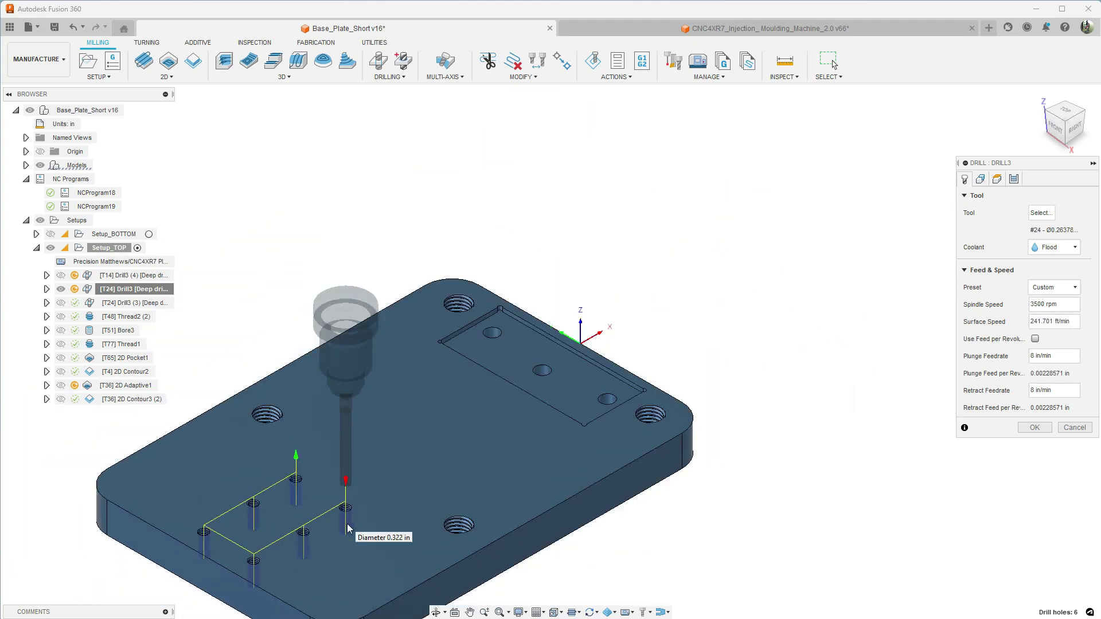
click(1035, 427)
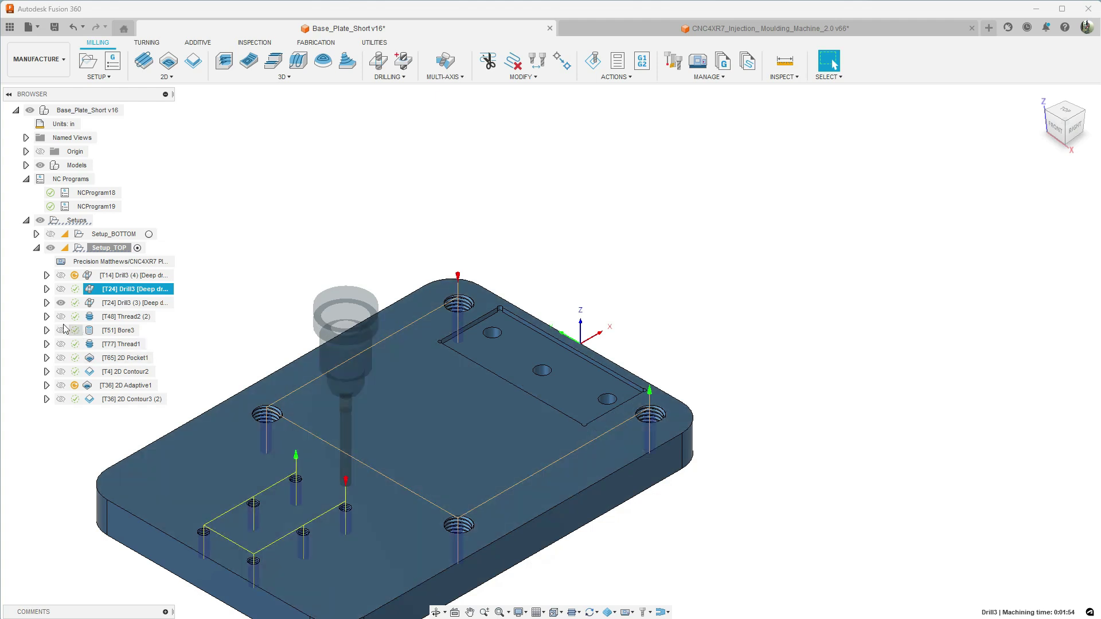
Step: Switch from the T24 Drill3 (3) toolpath to T48 Thread2 (2) and inspect the thread mill at the small threaded holes
click(60, 303)
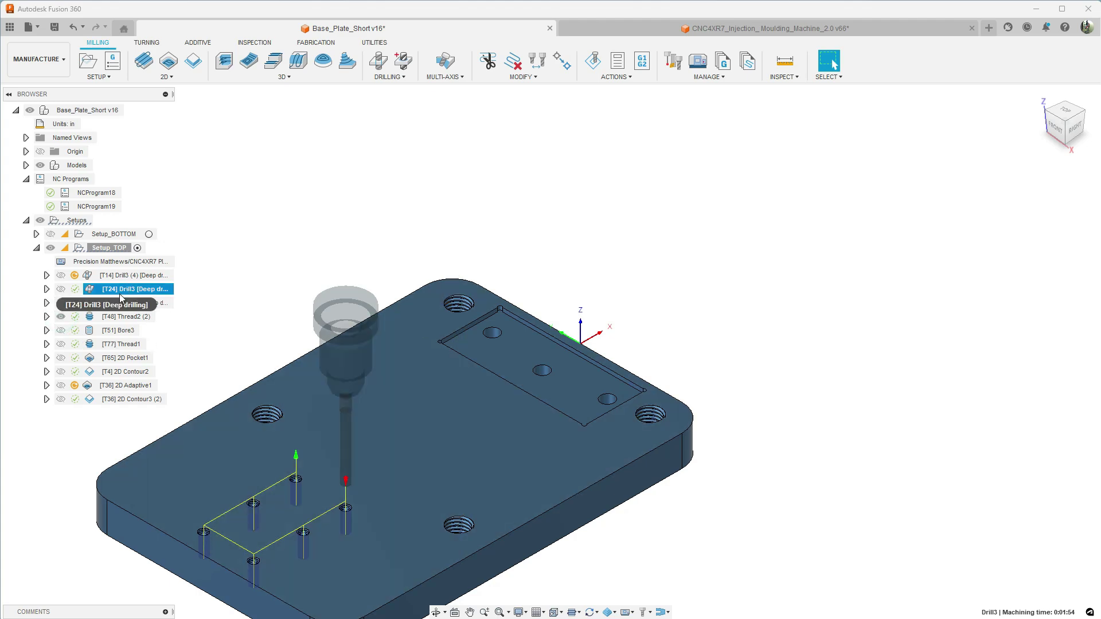
click(115, 317)
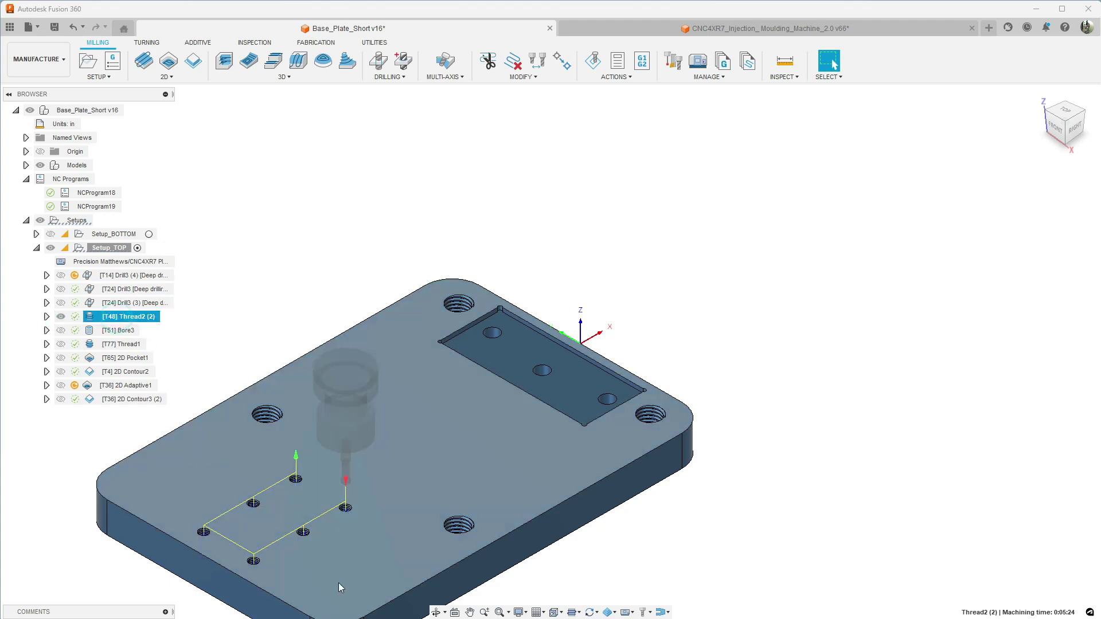
scroll(340, 510, up, 2)
scroll(344, 516, up, 5)
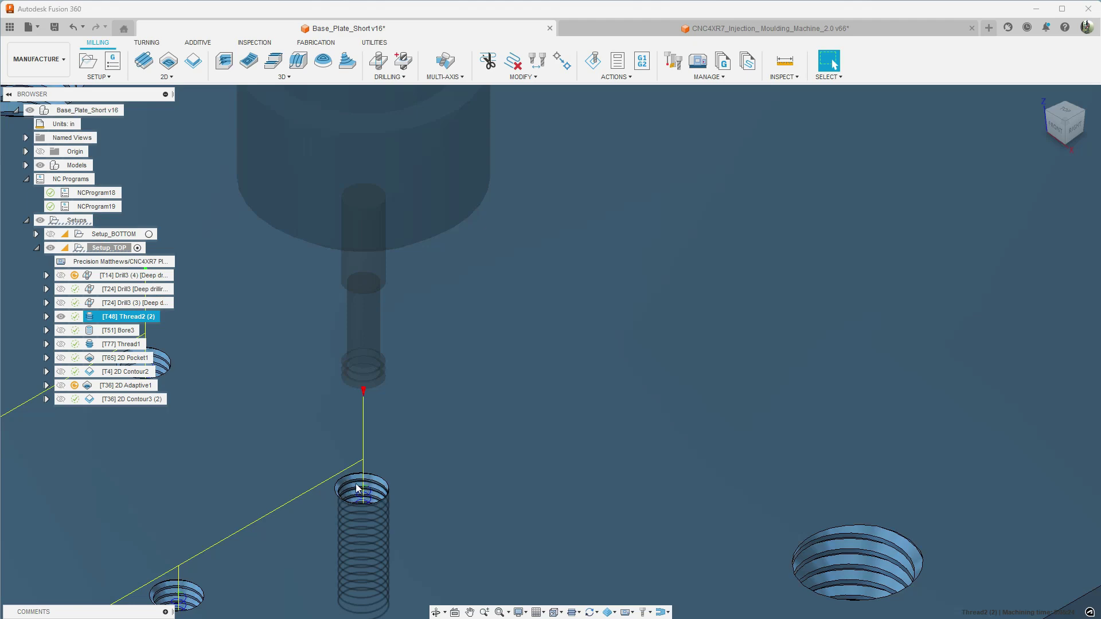
scroll(353, 500, down, 1)
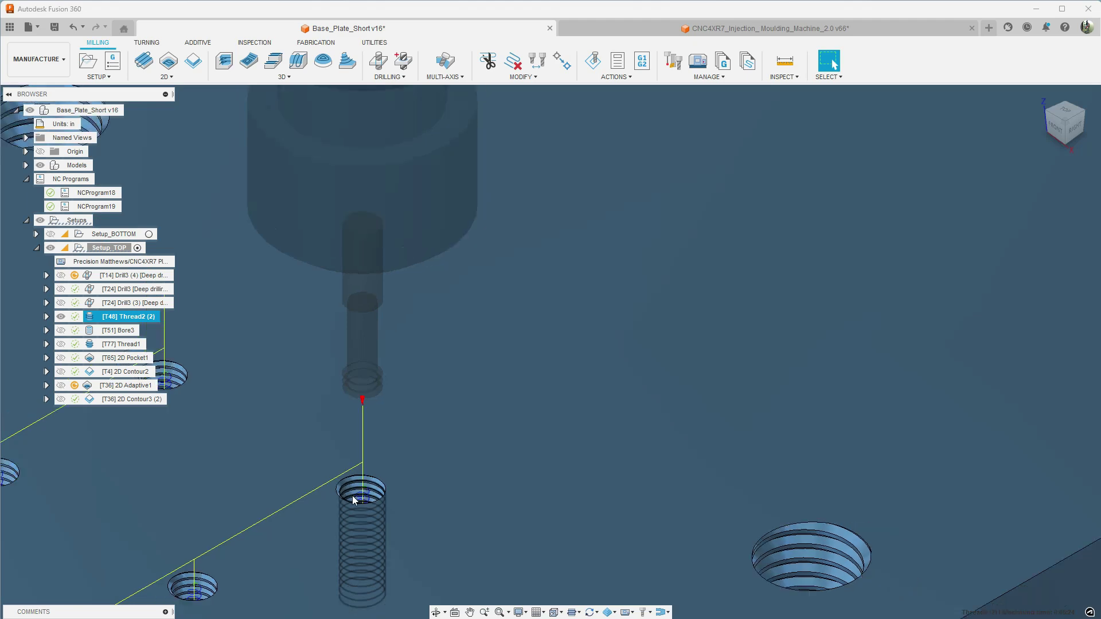
scroll(353, 500, down, 10)
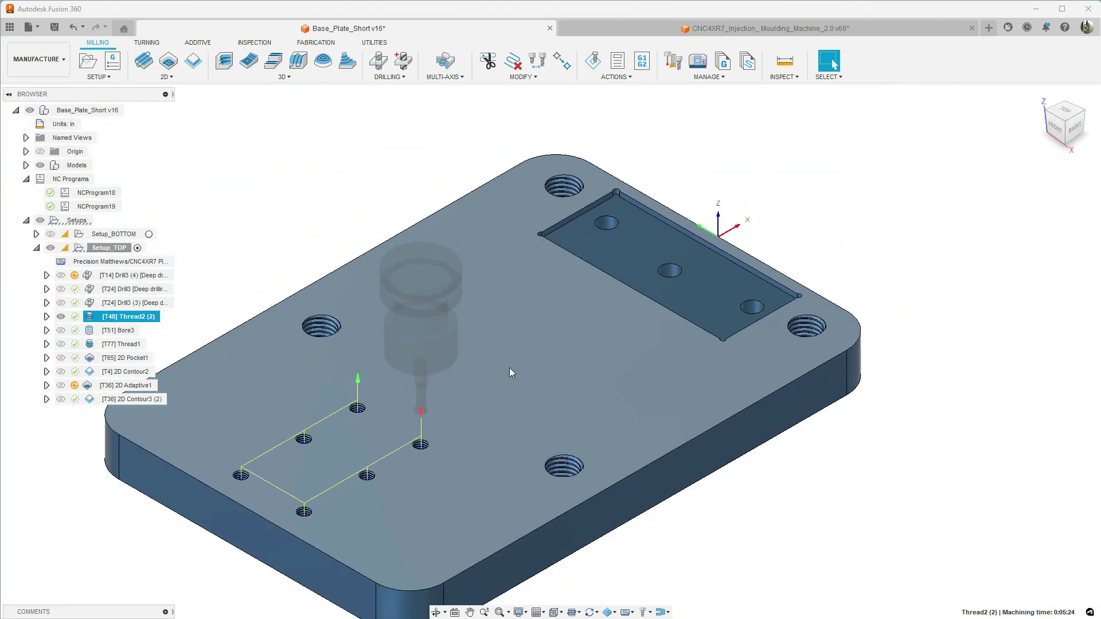
Step: Show the T51 Bore3 toolpath, open the operation to review its tool and feed settings against the four large holes, and accept it
ctrl+click(118, 330)
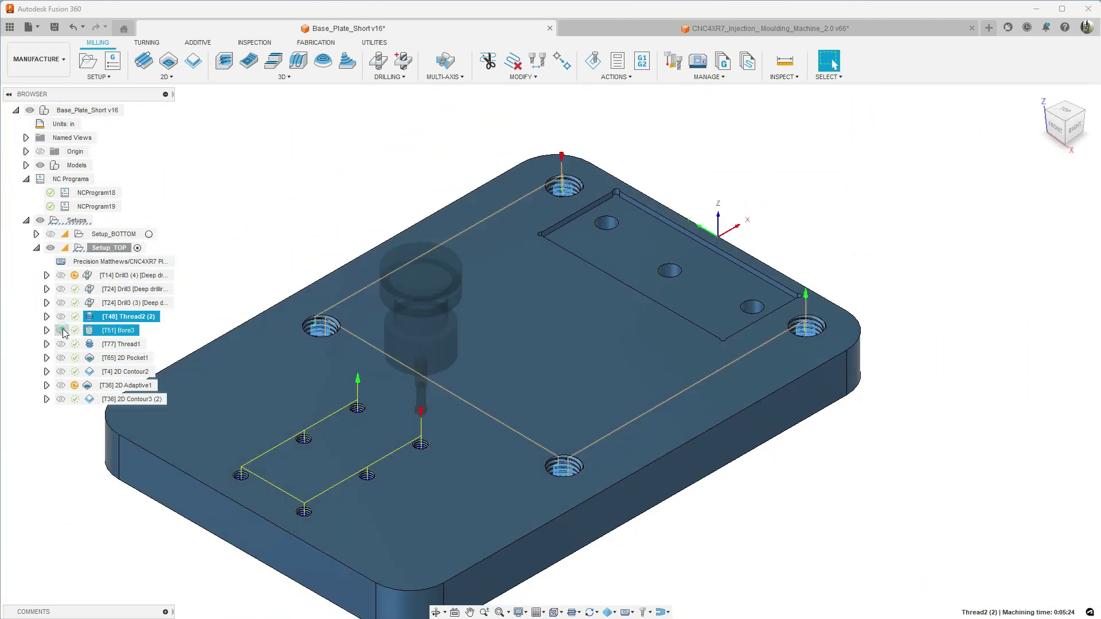
click(62, 330)
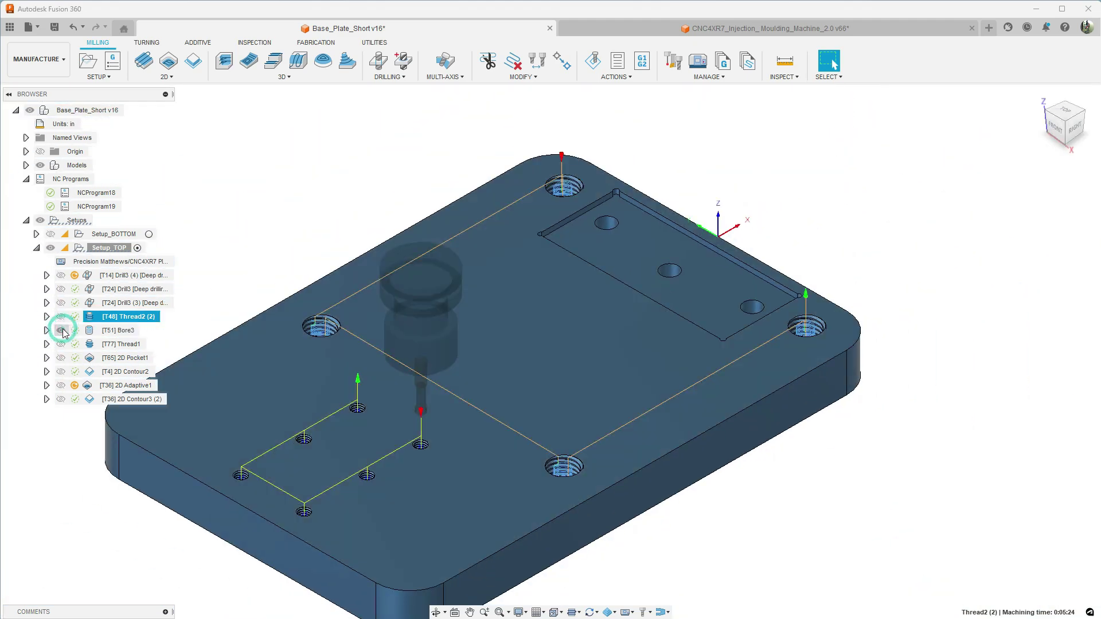
right_click(121, 335)
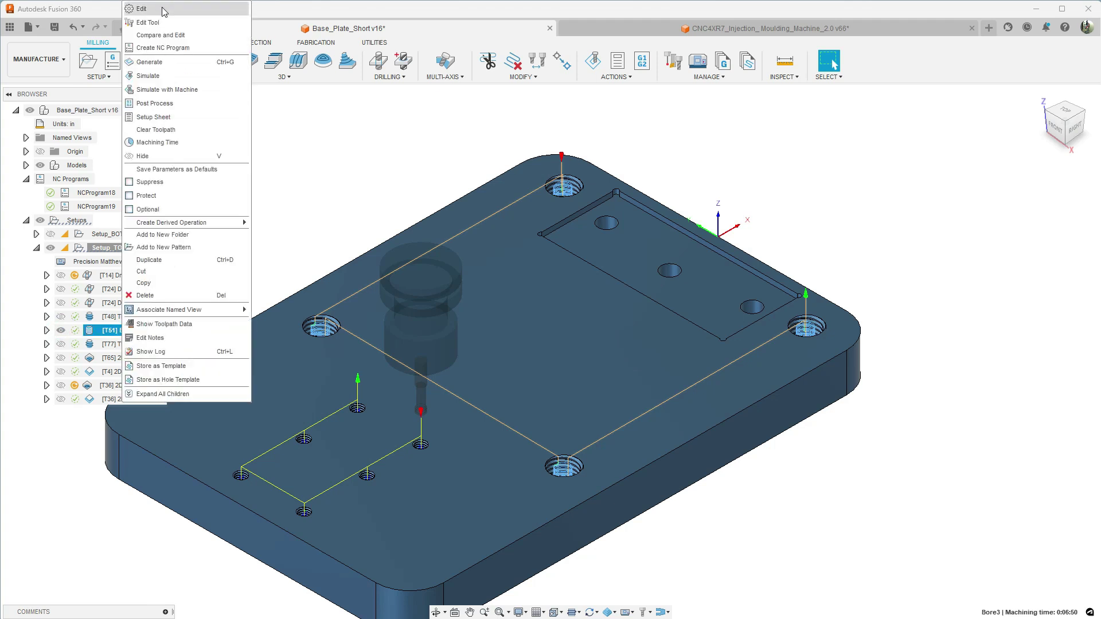
click(164, 9)
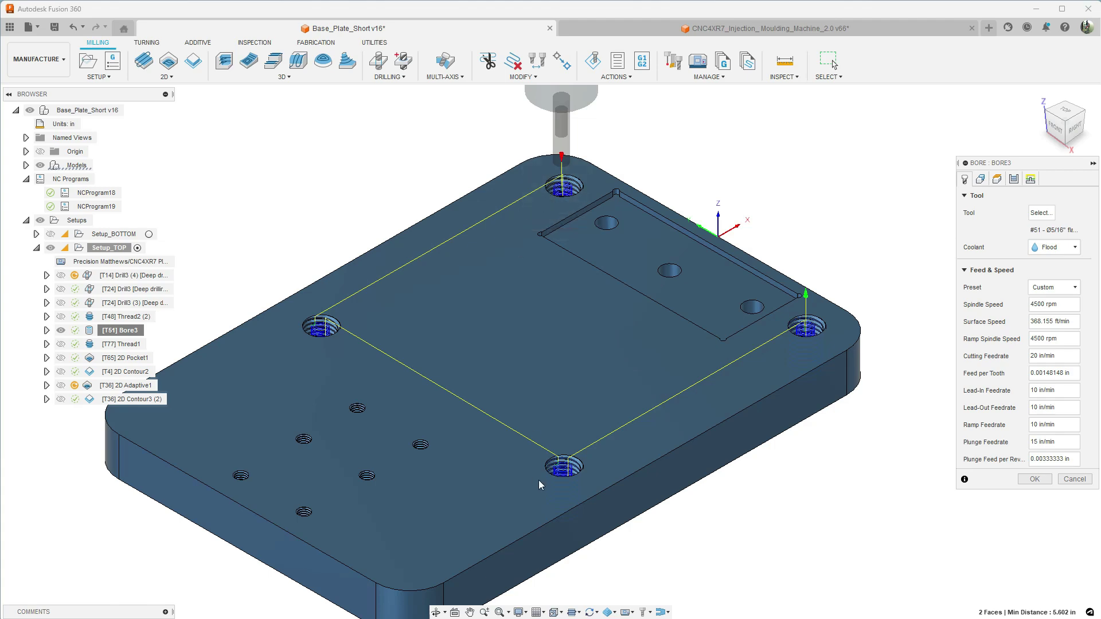
scroll(565, 474, up, 5)
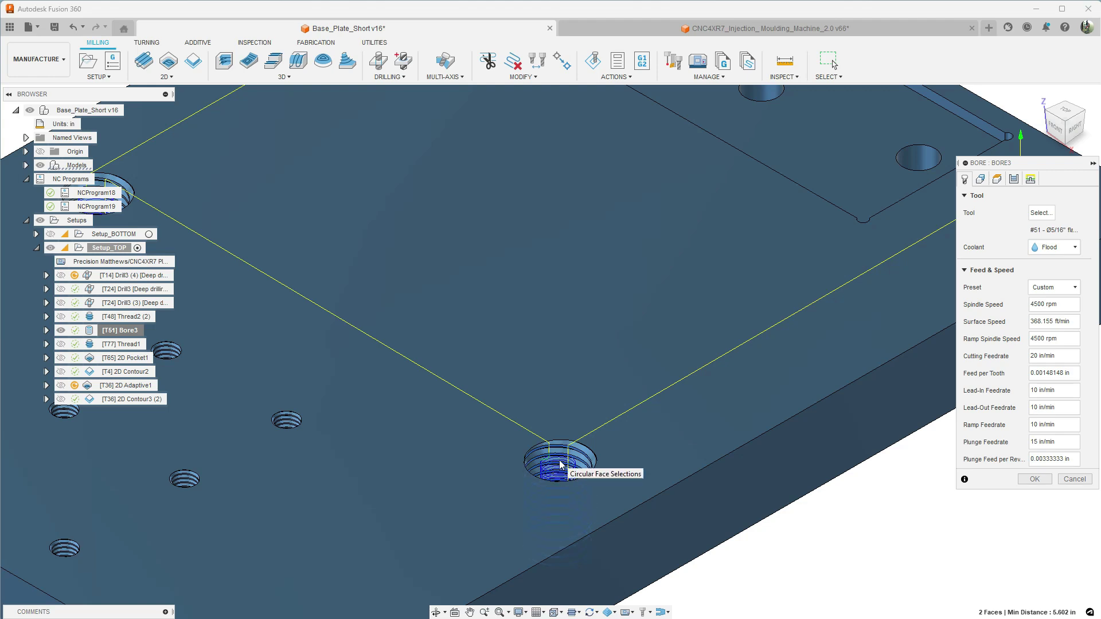
scroll(606, 355, down, 2)
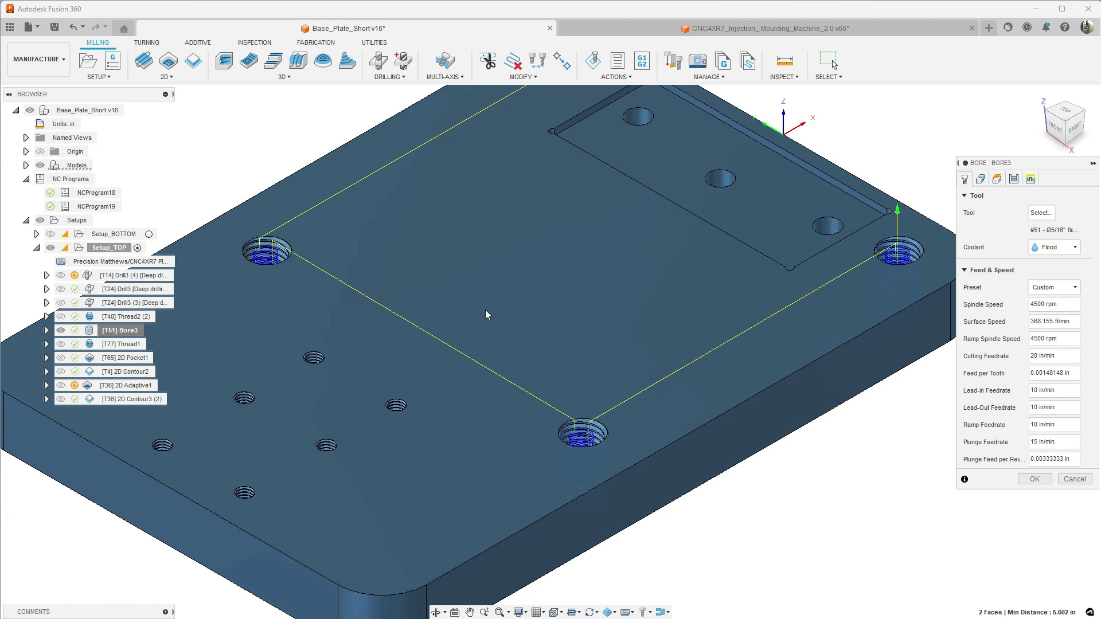
scroll(458, 525, down, 3)
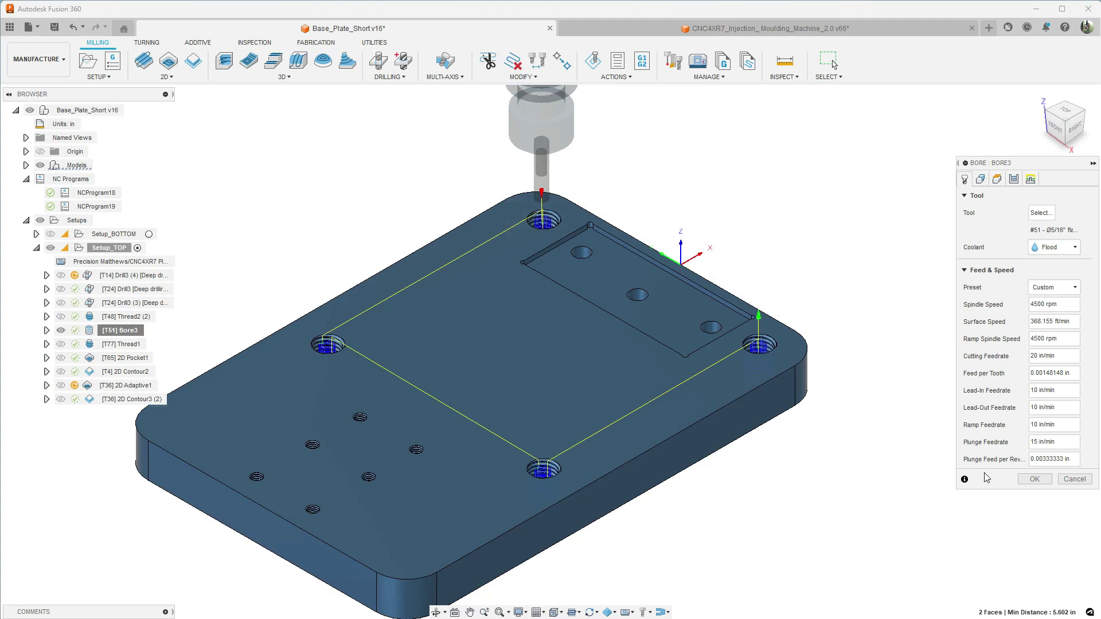
click(1035, 478)
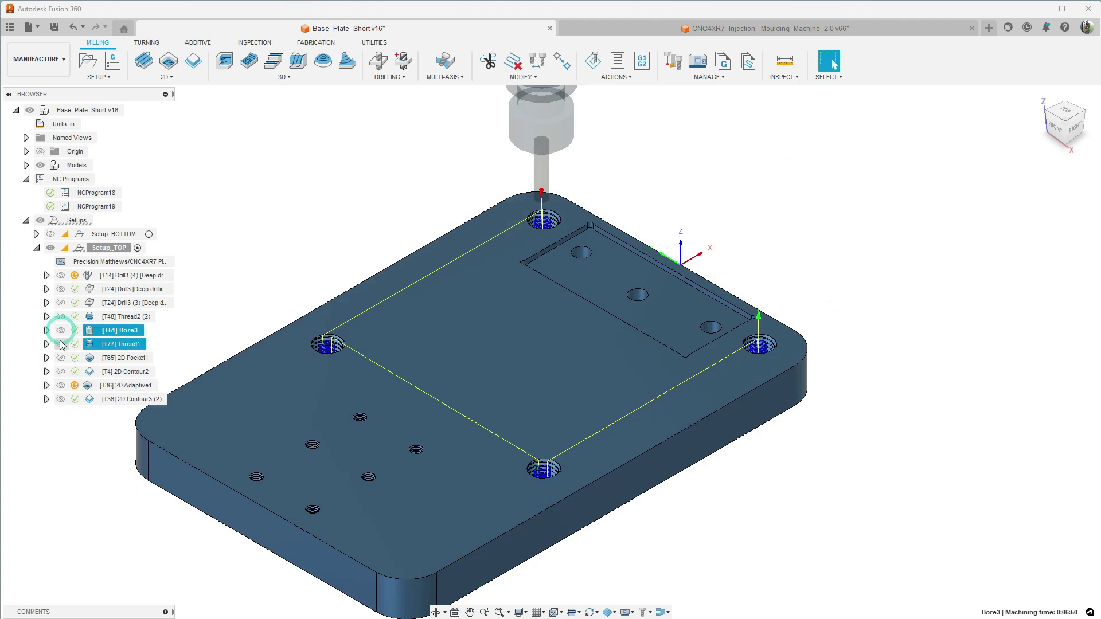
Step: Show the T77 Thread1 toolpath in place of Bore3, review the operation's tool and feed settings, and accept it
click(60, 343)
right_click(105, 344)
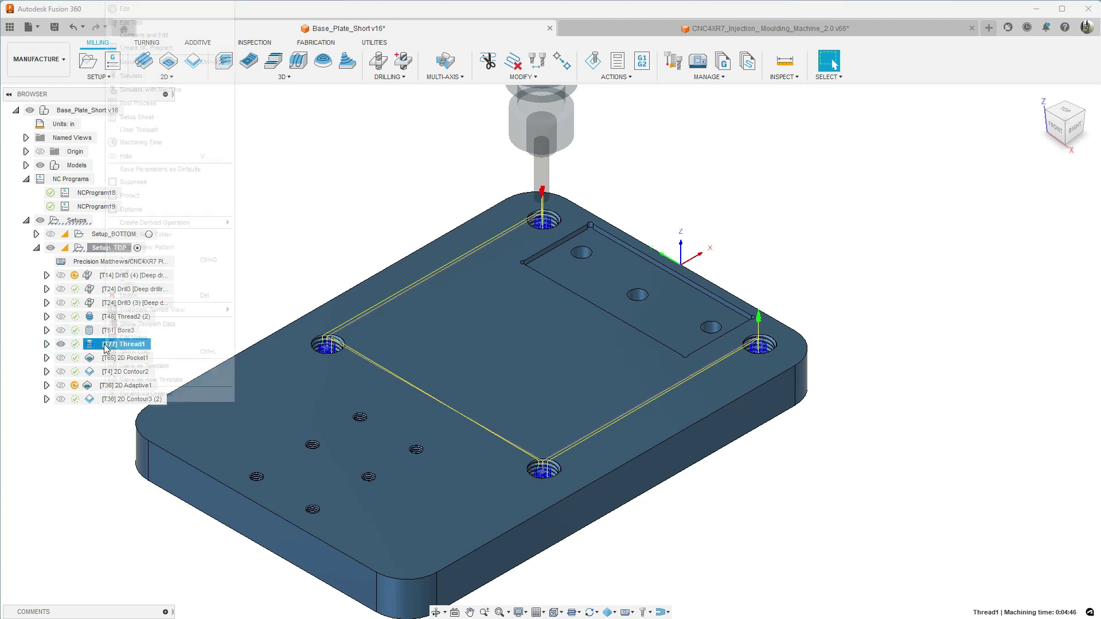
click(170, 9)
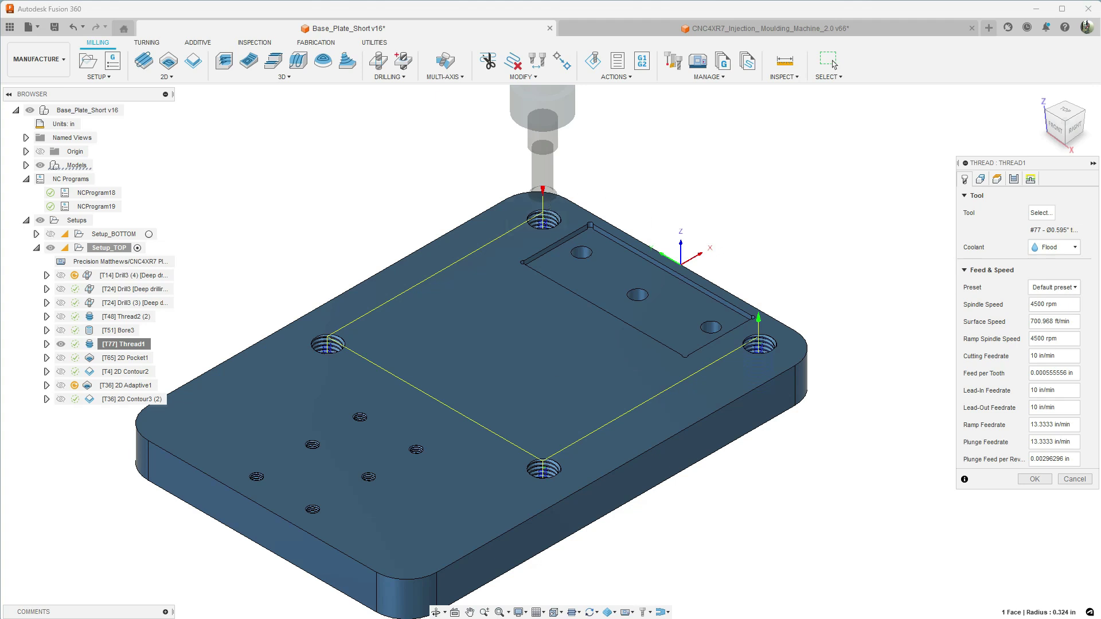
click(1034, 478)
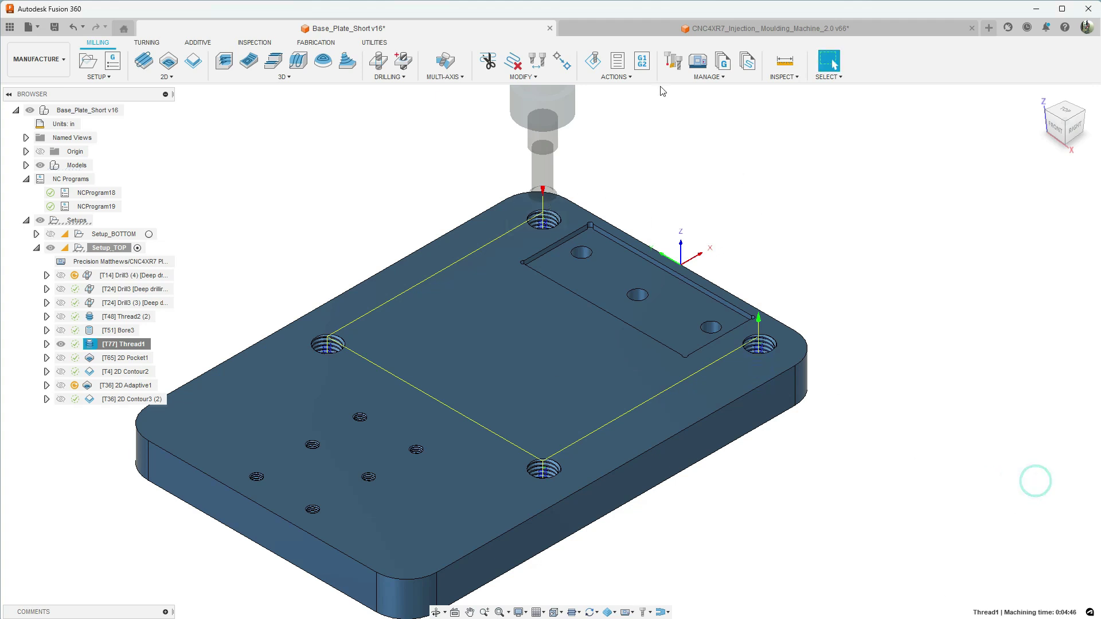
Step: Open Thread1's thread mill for editing and review its general details and cutter geometry, including the thread pitch
right_click(122, 344)
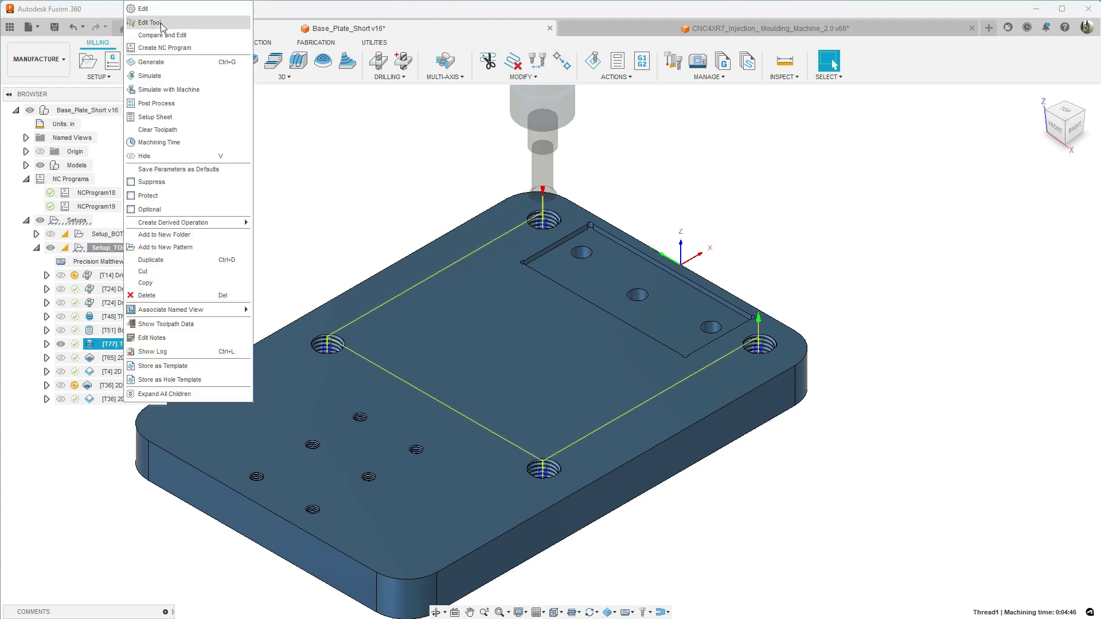
click(161, 23)
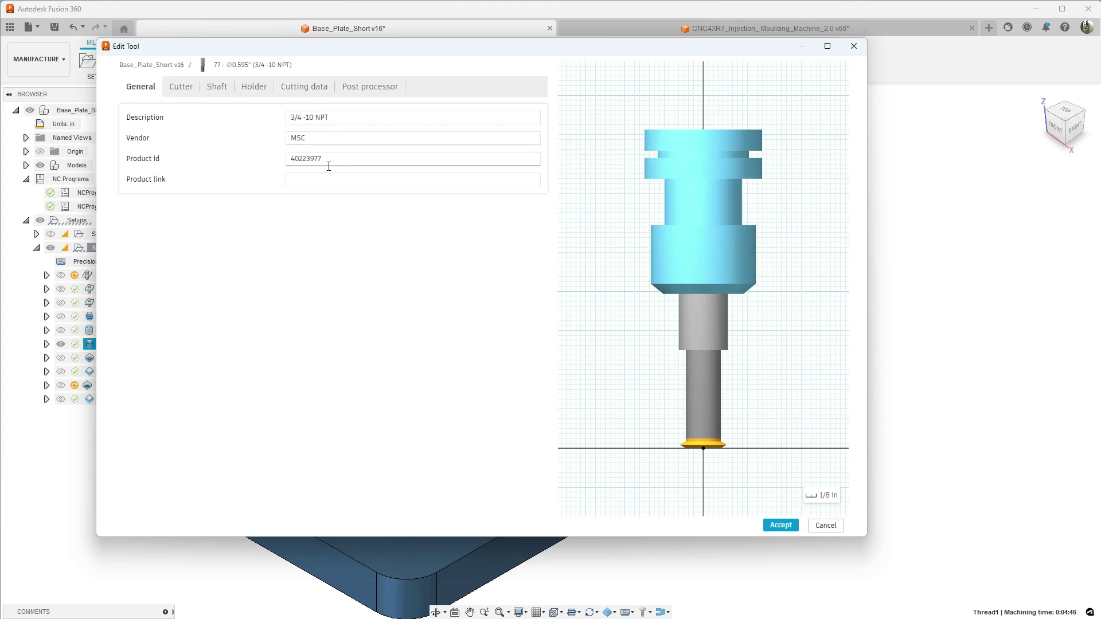
click(178, 92)
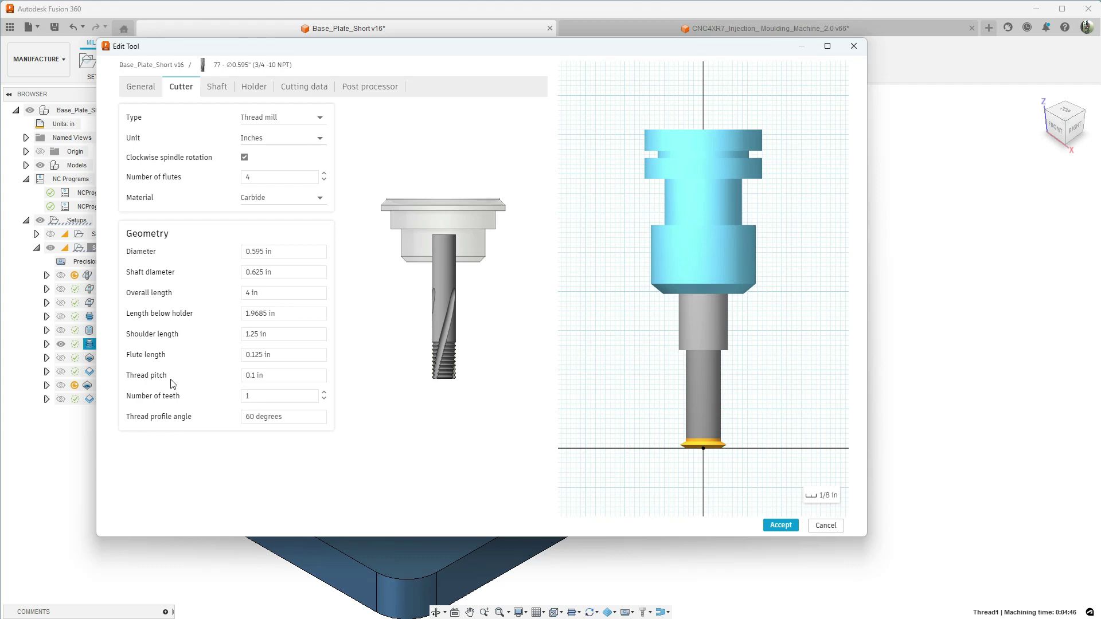
click(256, 377)
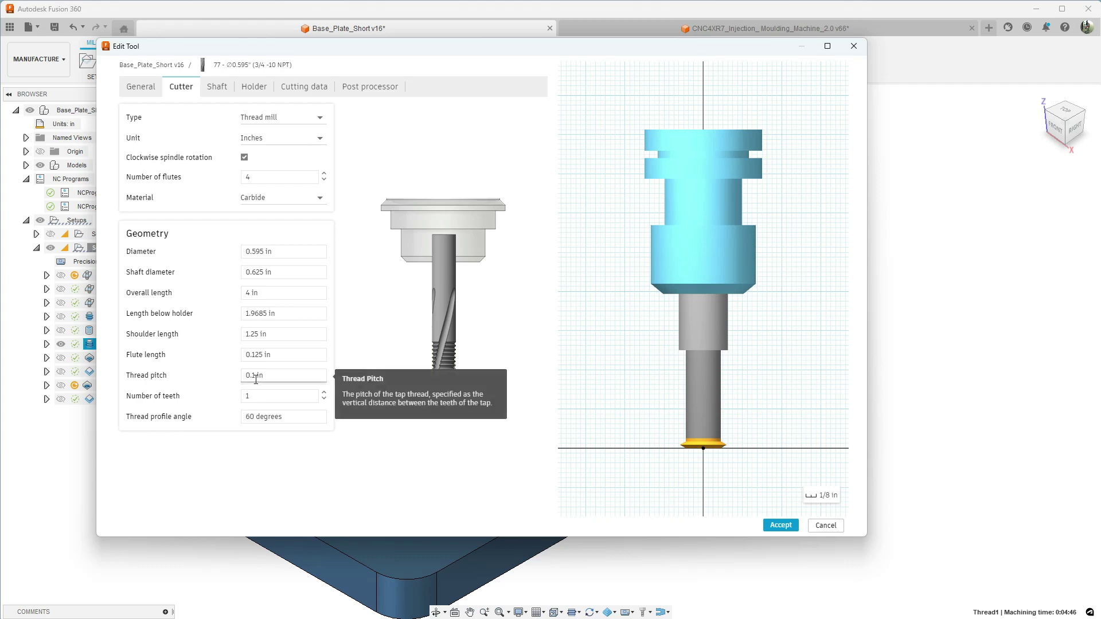
Step: Switch to Calculator, divide 1 by 10 to check the thread pitch, and return to the tool editor
key(XF86Calculator)
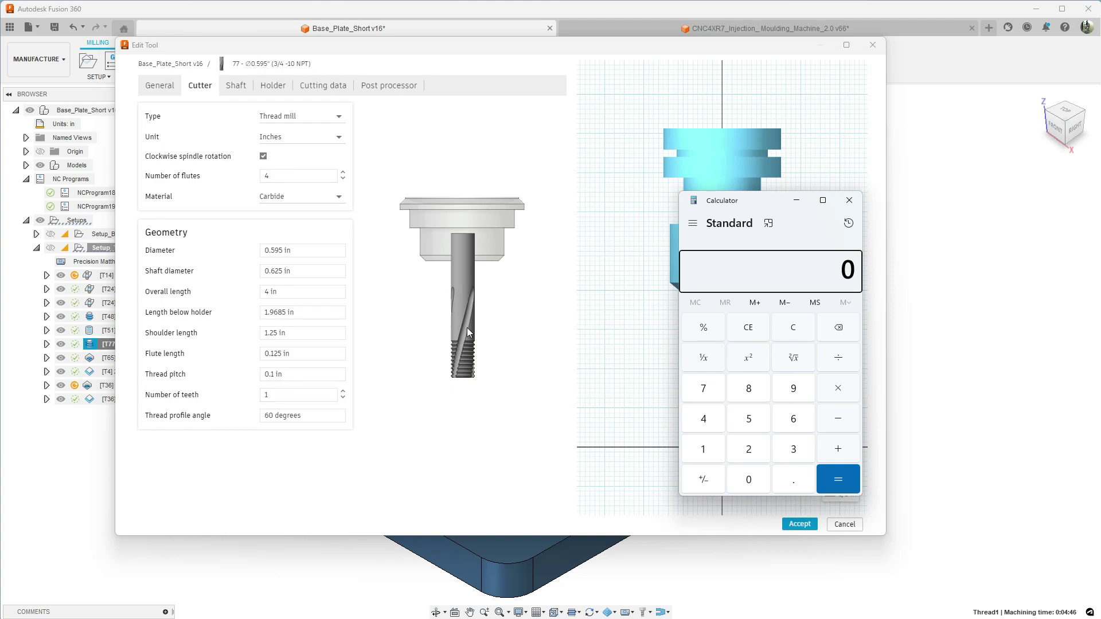
click(705, 453)
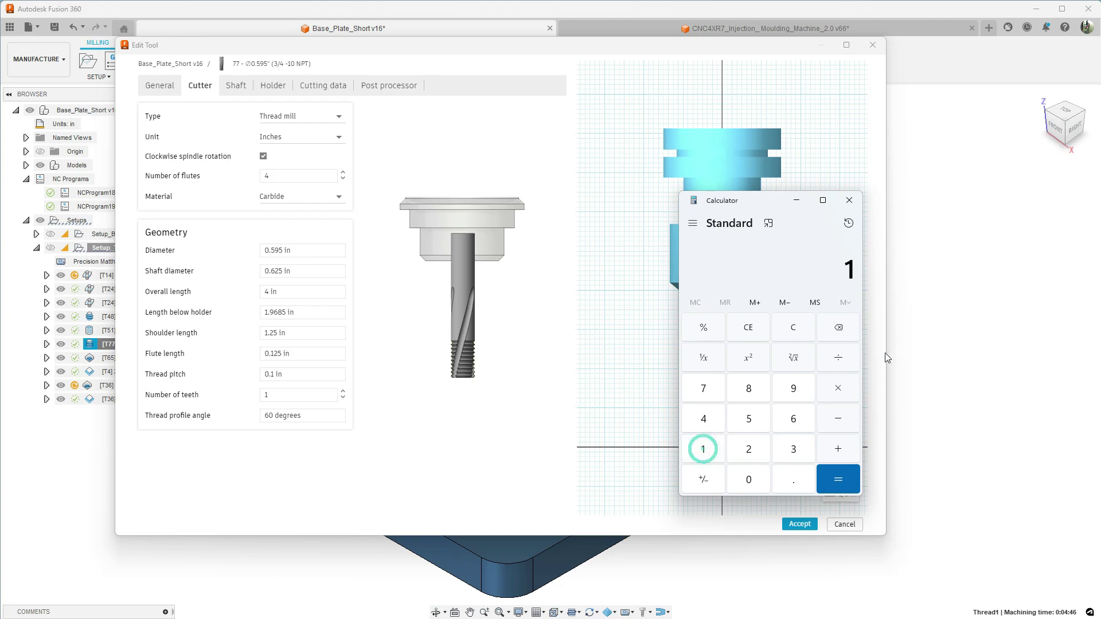
click(845, 354)
click(703, 449)
click(748, 479)
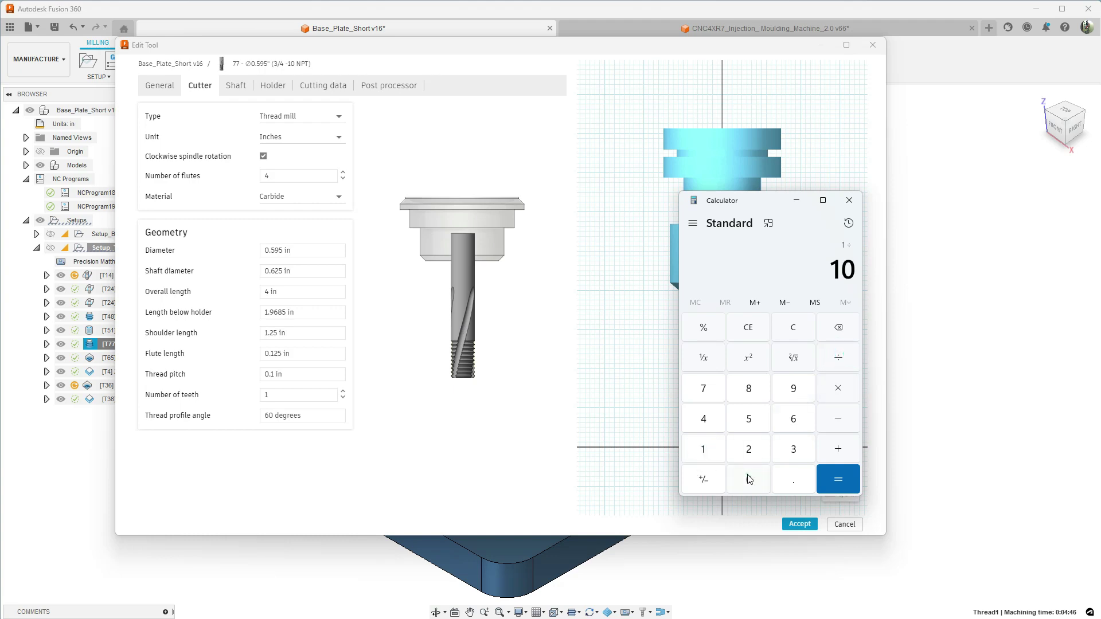
click(837, 479)
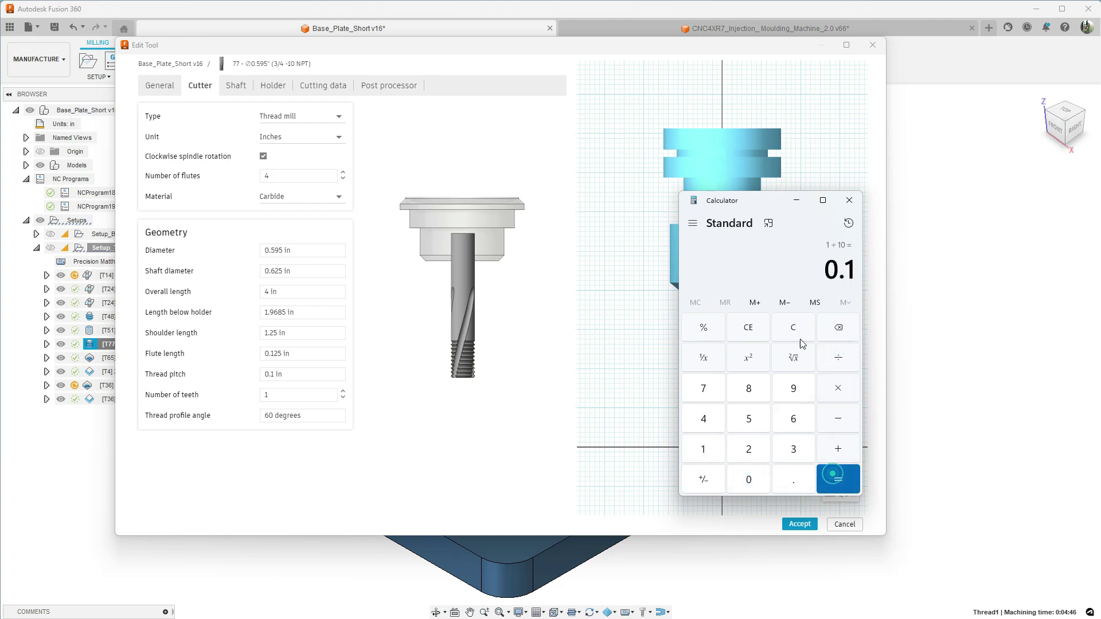
click(379, 417)
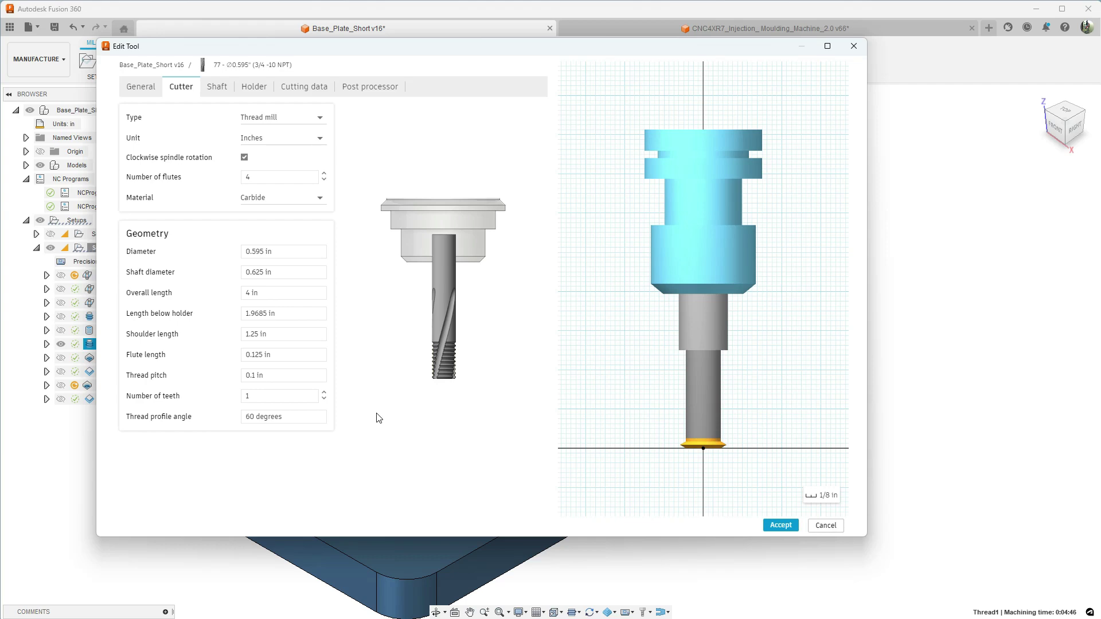
Step: Review the number of teeth and thread profile angle in the thread mill's cutter geometry
click(242, 401)
click(252, 396)
click(396, 447)
click(258, 395)
click(263, 416)
Step: Review the thread mill's shaft, holder, cutting data and post processor settings, and accept the tool
click(217, 86)
click(255, 86)
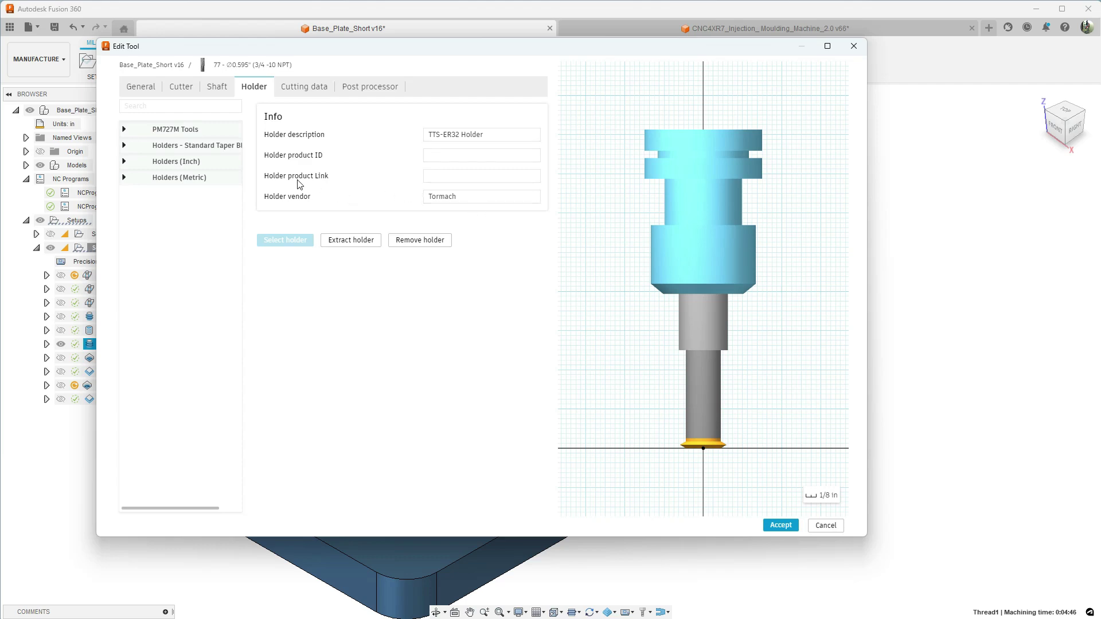
click(303, 89)
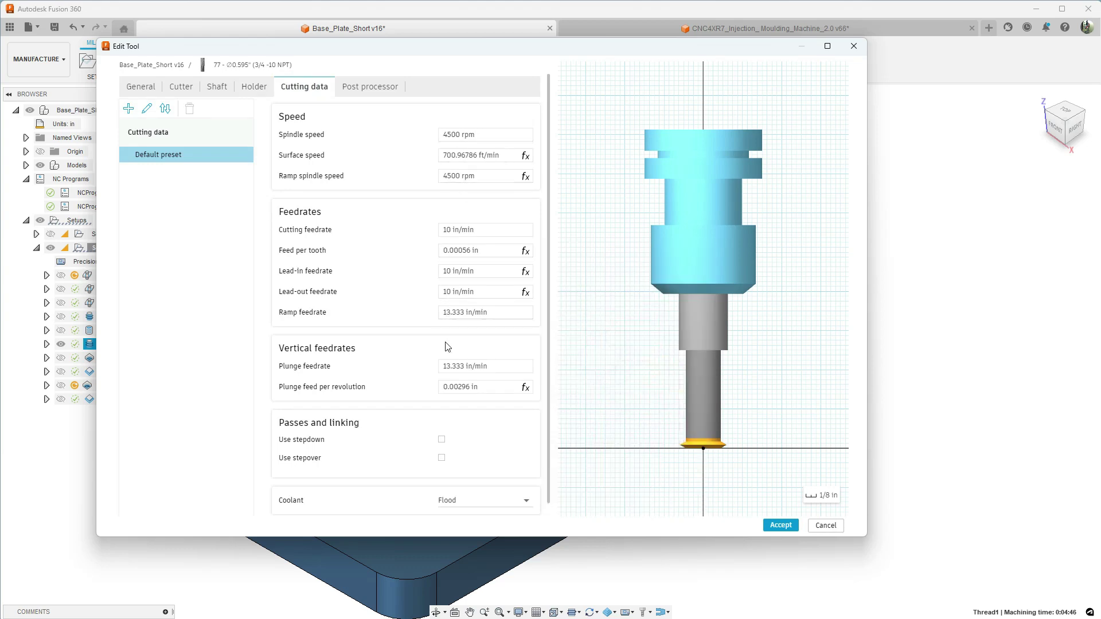
click(384, 90)
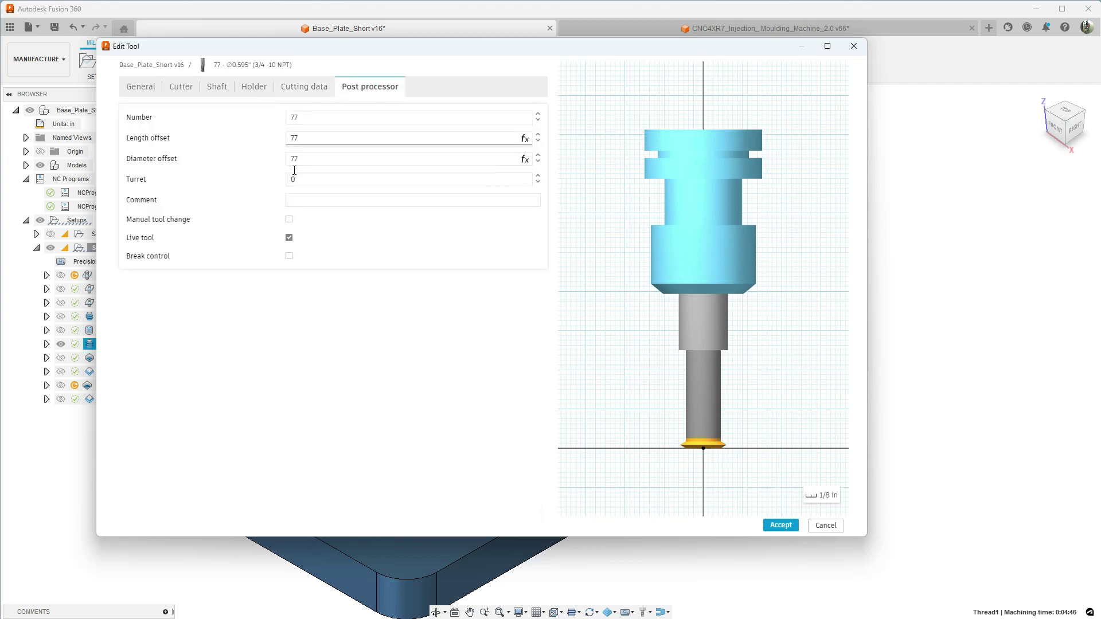
click(780, 525)
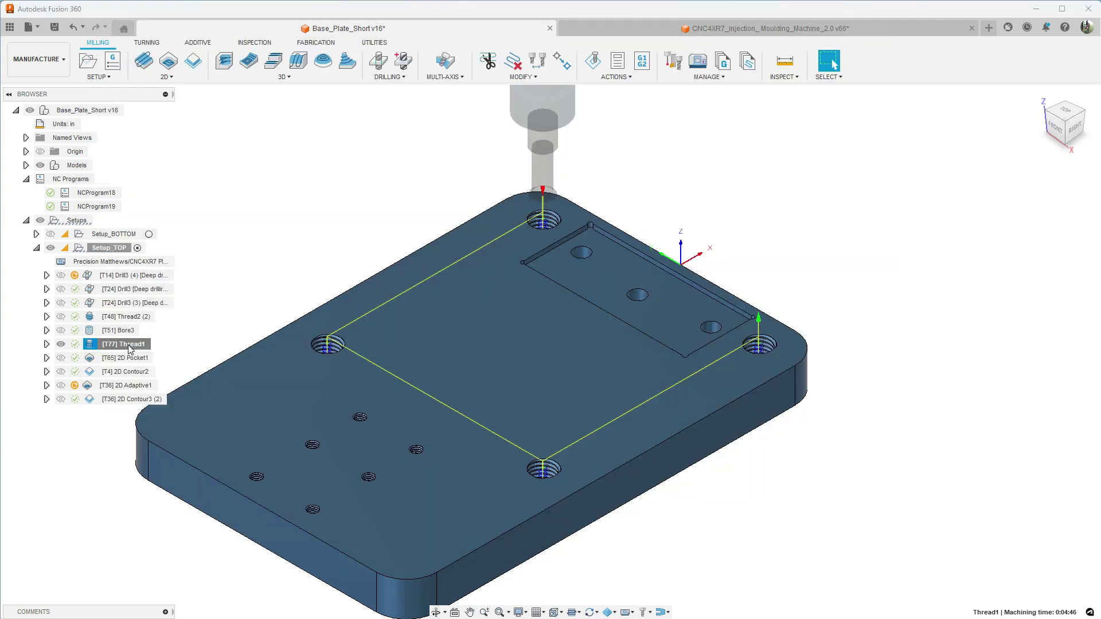
Step: Open the T77 Thread1 operation for editing and review its passes settings, including thread pitch and pitch diameter offset
right_click(131, 348)
click(183, 9)
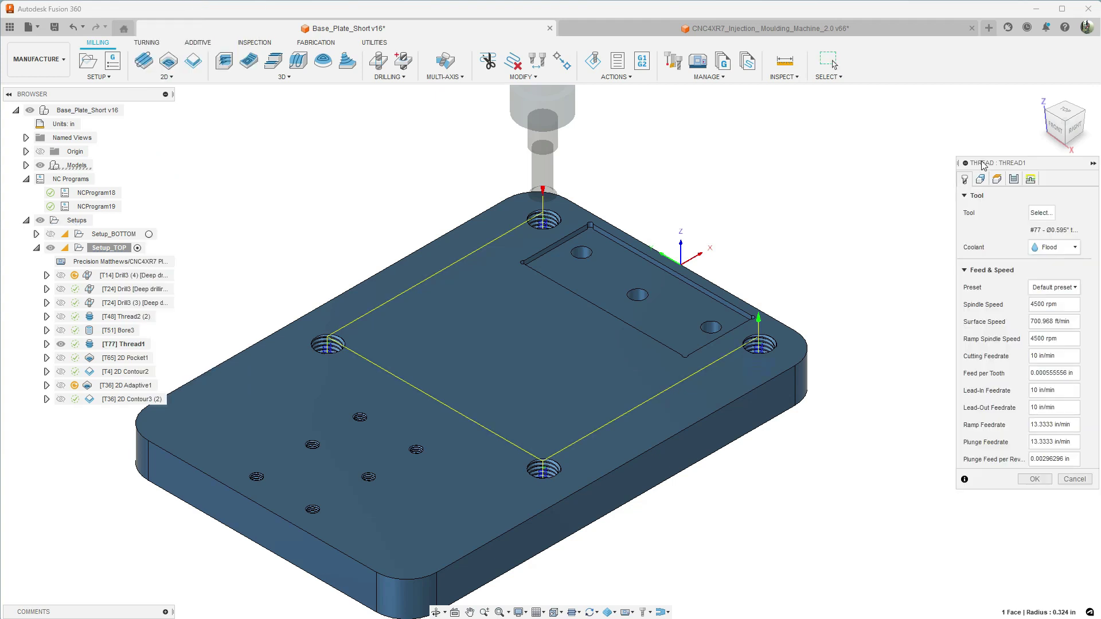
drag(984, 166, 920, 157)
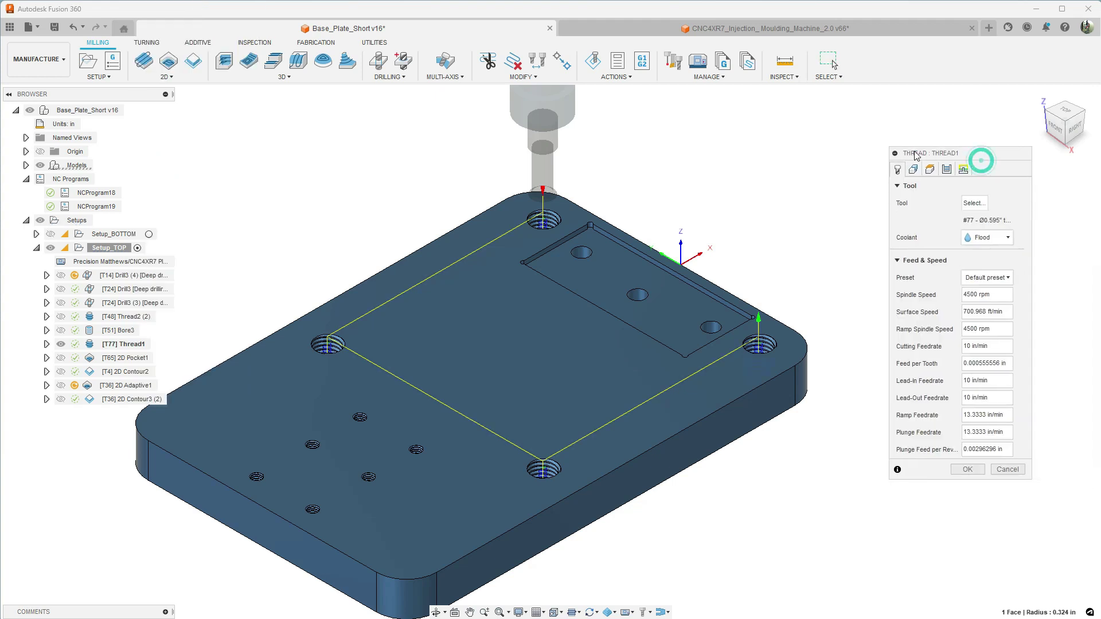
click(946, 170)
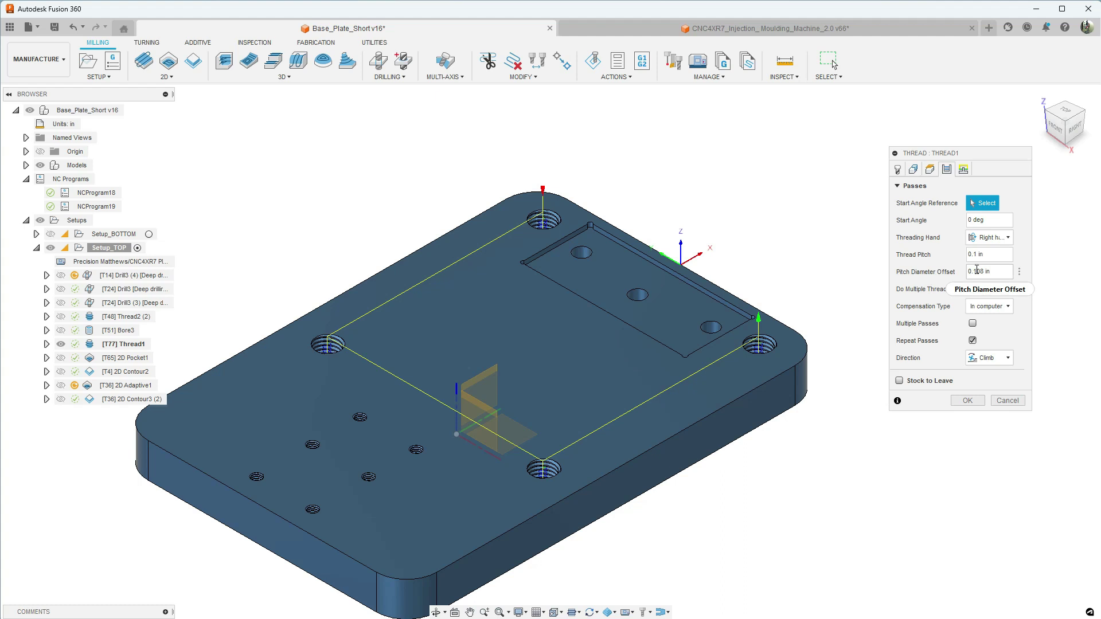
mouse_move(975, 270)
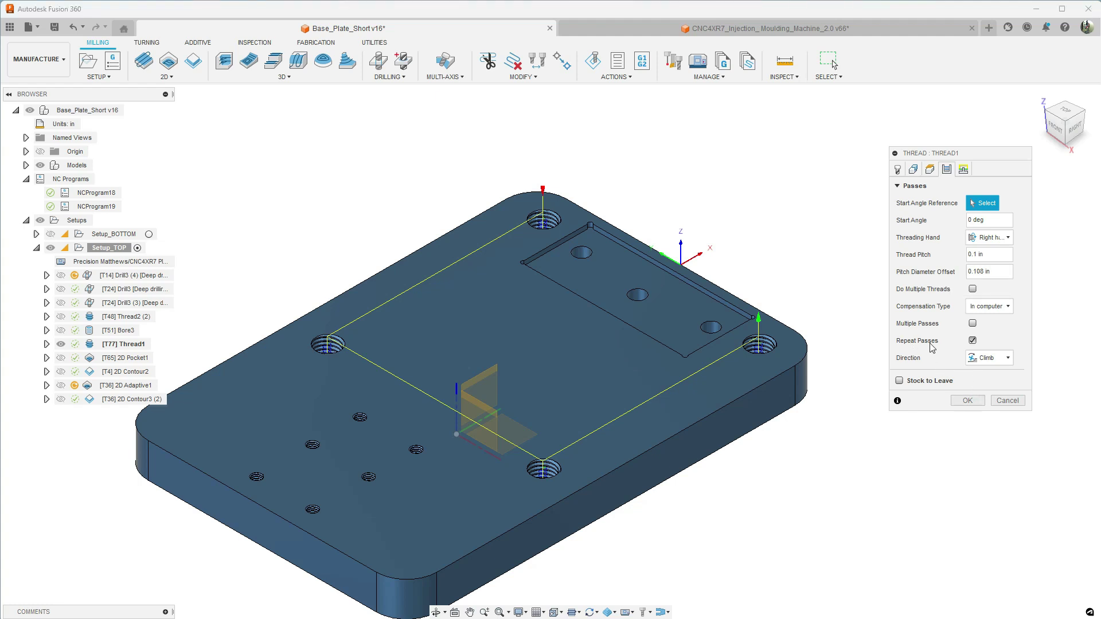
Step: Review Thread1's linking options, including Lead To Center, recheck its feed and speed values, and accept the operation
click(964, 169)
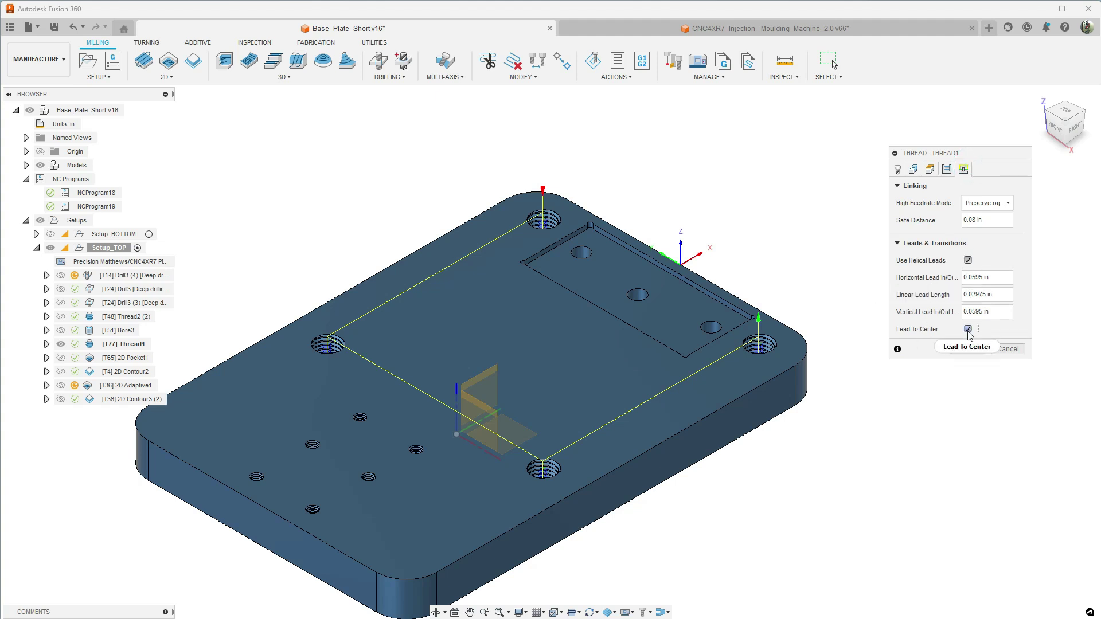
mouse_move(968, 335)
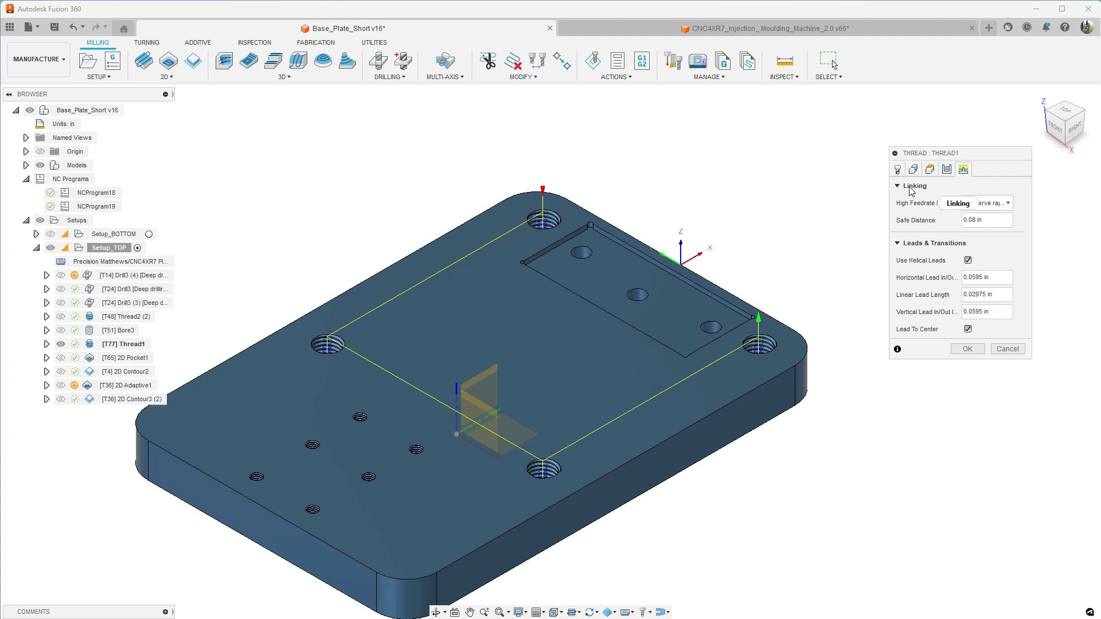
click(898, 170)
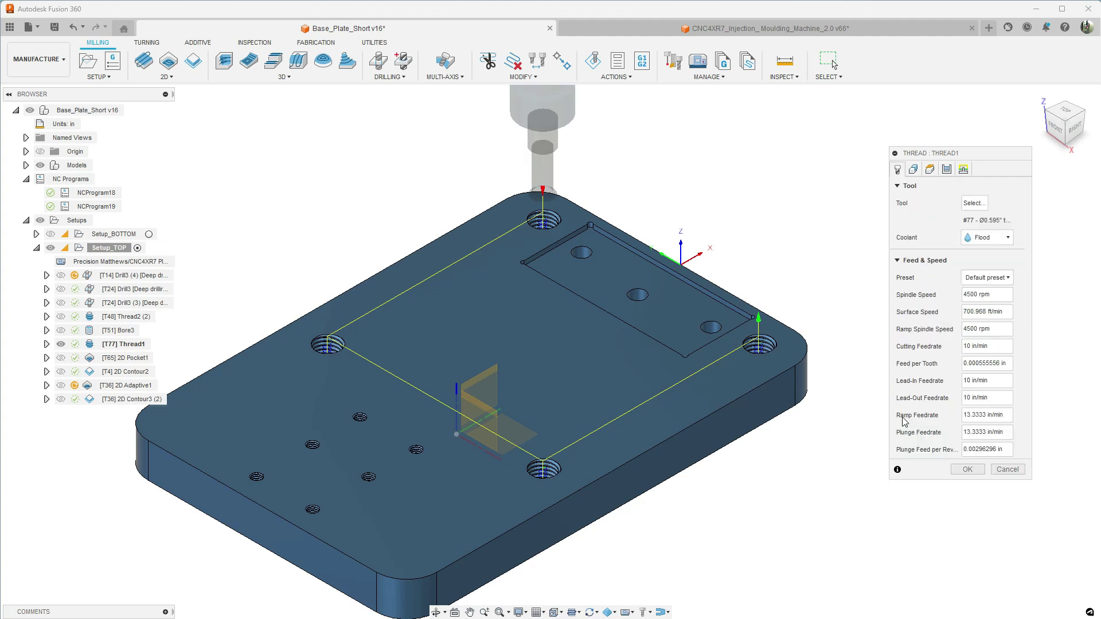
mouse_move(970, 381)
key(Return)
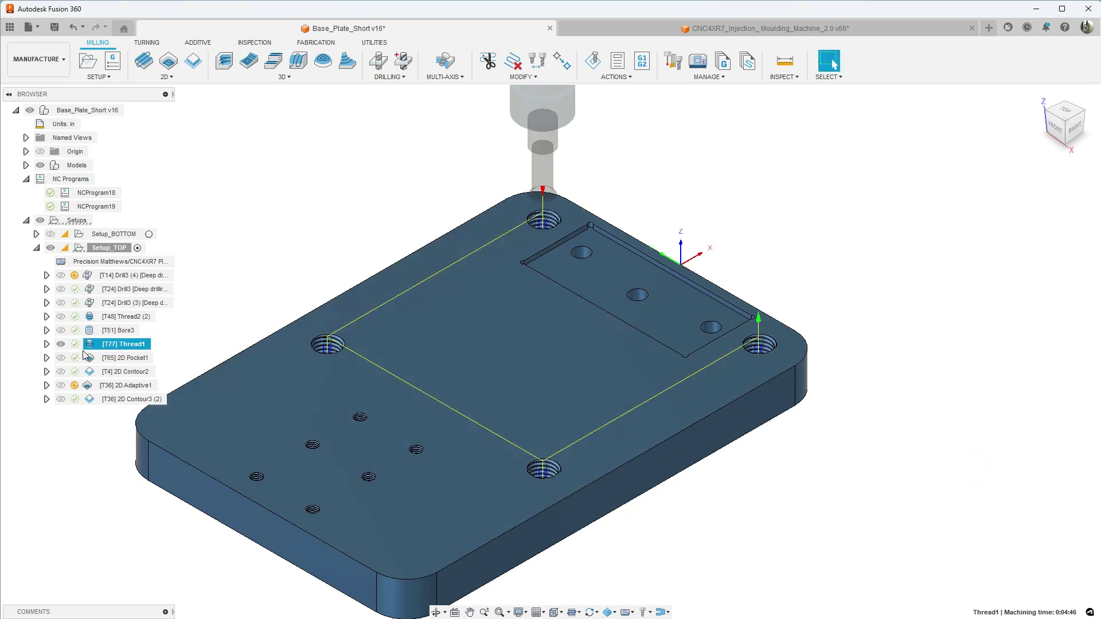
Step: Show the T65 2D Pocket1 toolpath, inspect it in the rectangular pocket, and hide it again
click(61, 357)
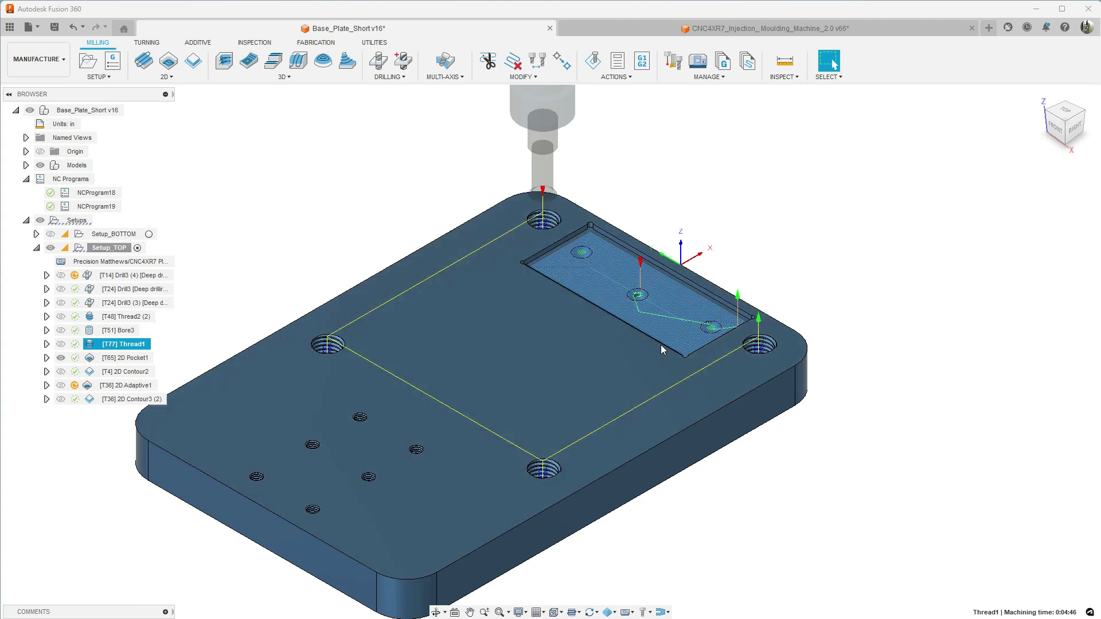
click(602, 279)
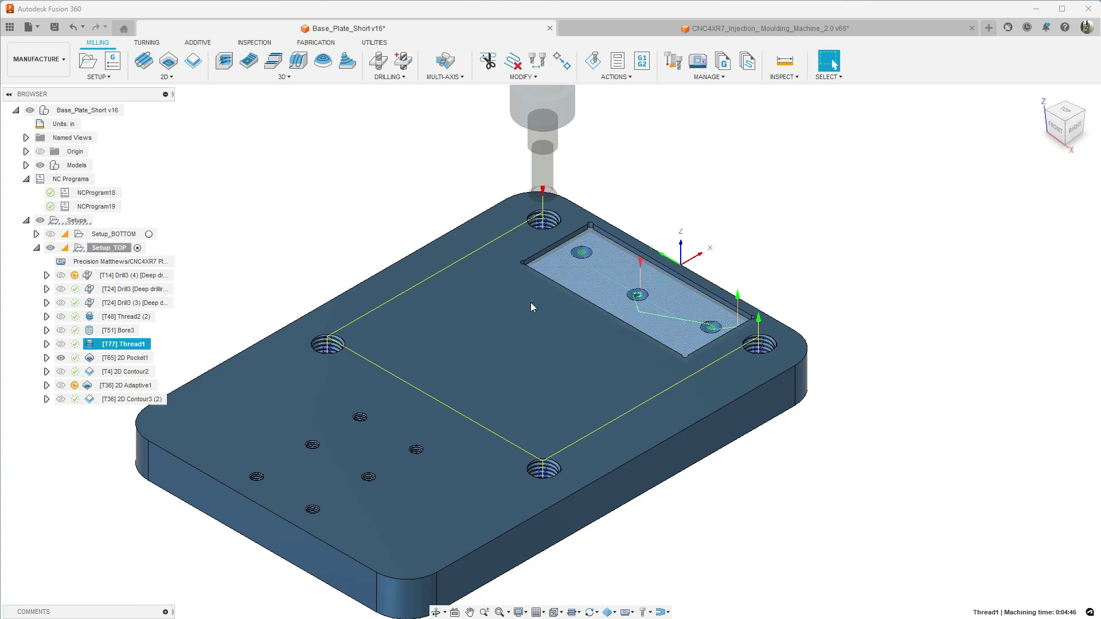
click(60, 357)
Step: Show the T4 2D Contour2 toolpath and inspect it closely along the pocket walls and corner relief
click(60, 371)
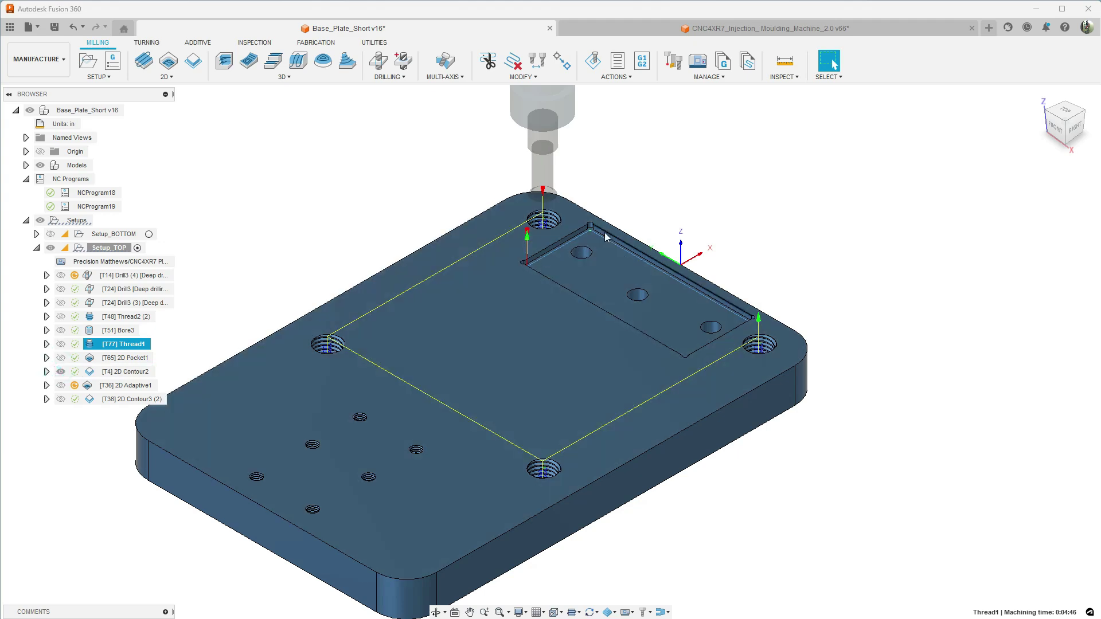
scroll(591, 234, up, 5)
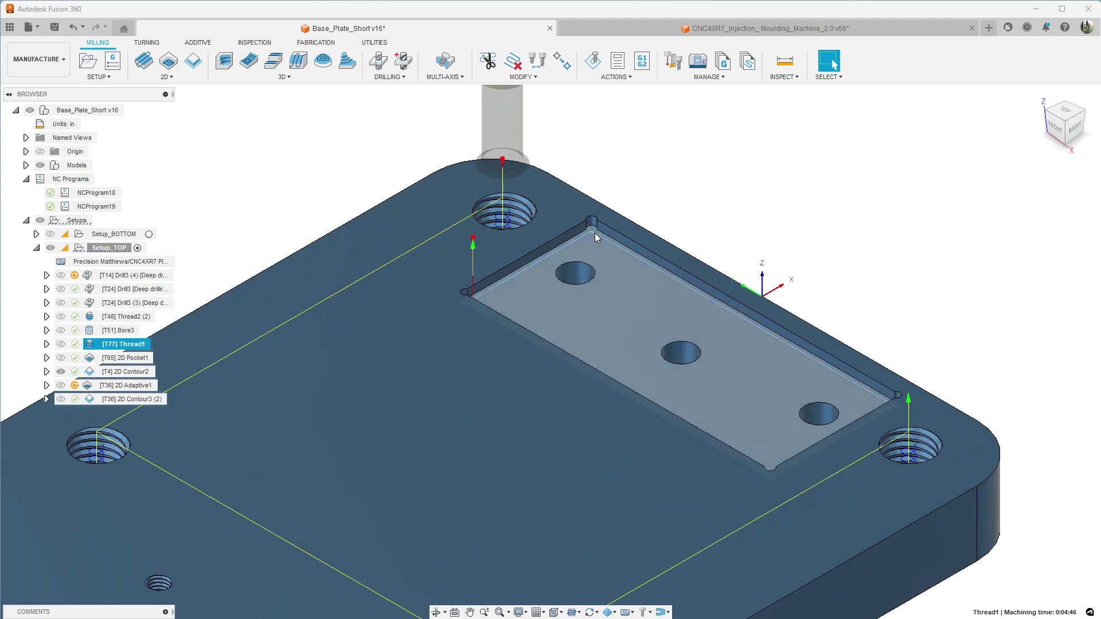
scroll(593, 235, up, 5)
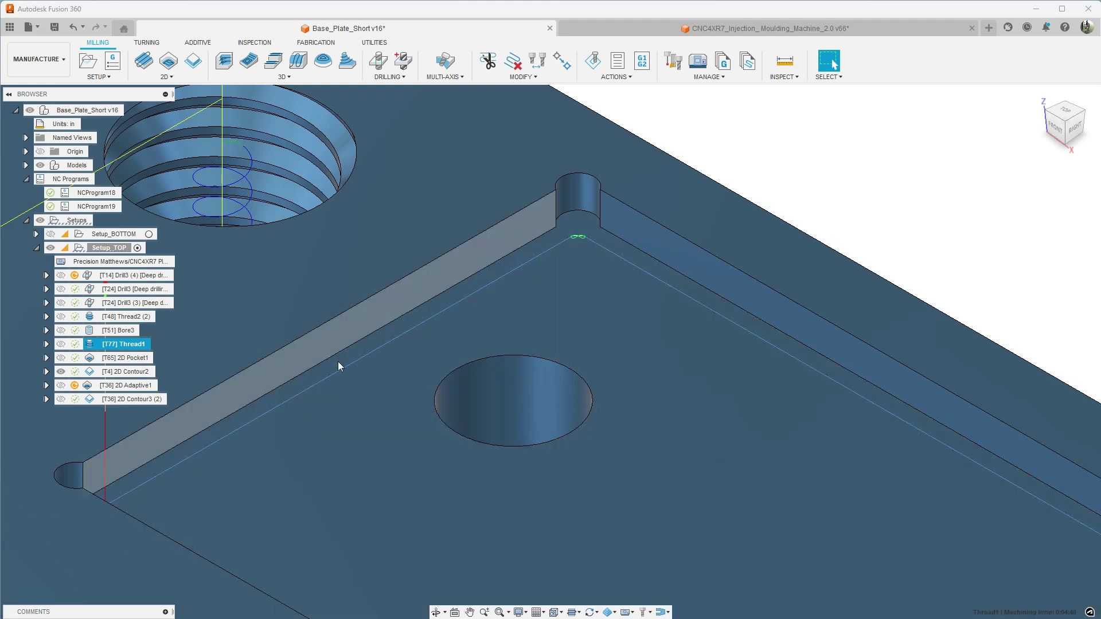
scroll(418, 327, down, 3)
scroll(479, 287, down, 5)
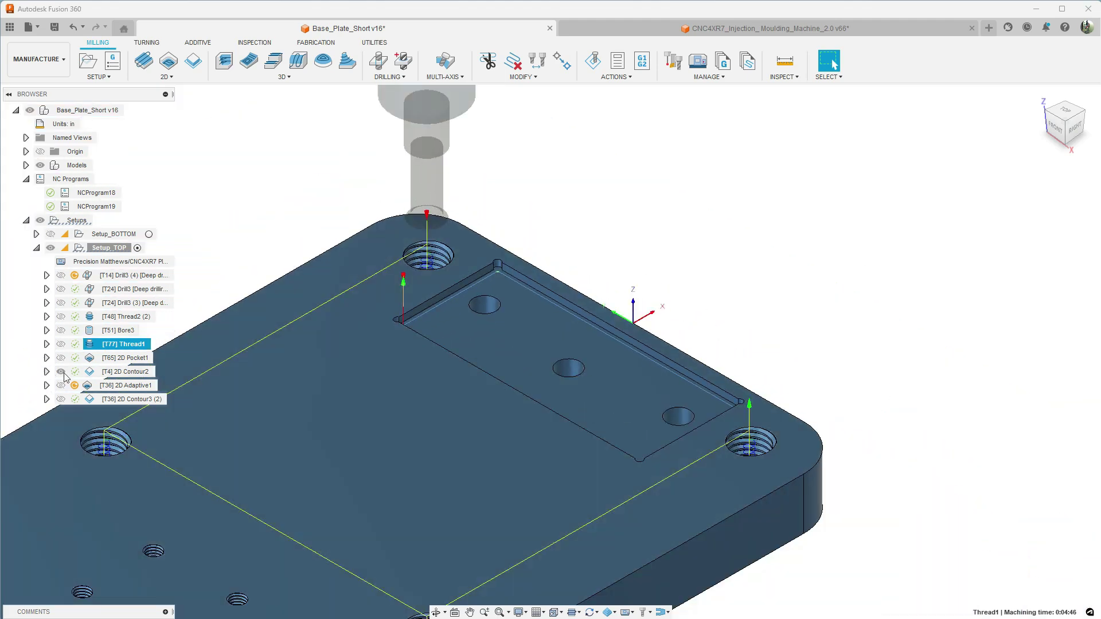
Step: Replace 2D Contour2 with the T36 2D Adaptive1 toolpath, inspect it from above, and switch to 2D Contour3 (2)
click(62, 372)
click(60, 385)
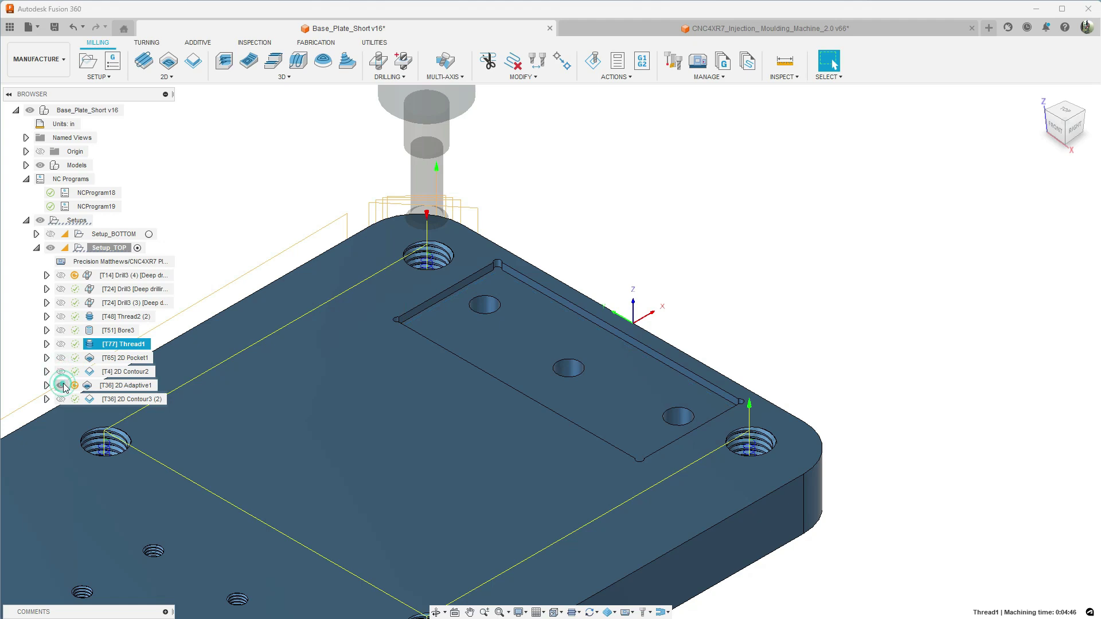
scroll(630, 246, down, 6)
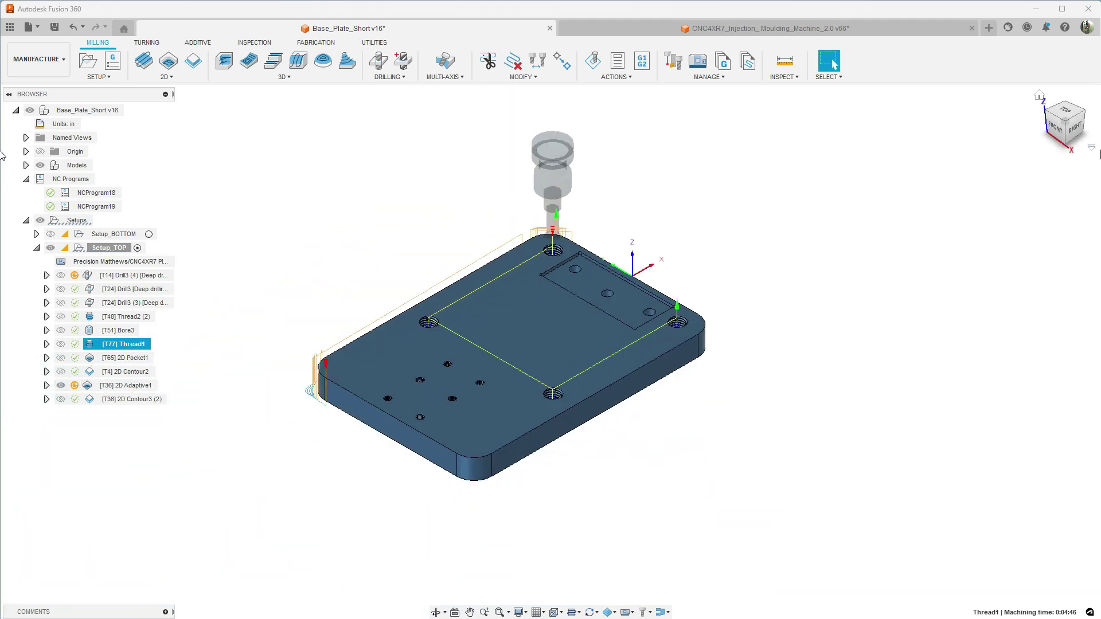
click(1068, 114)
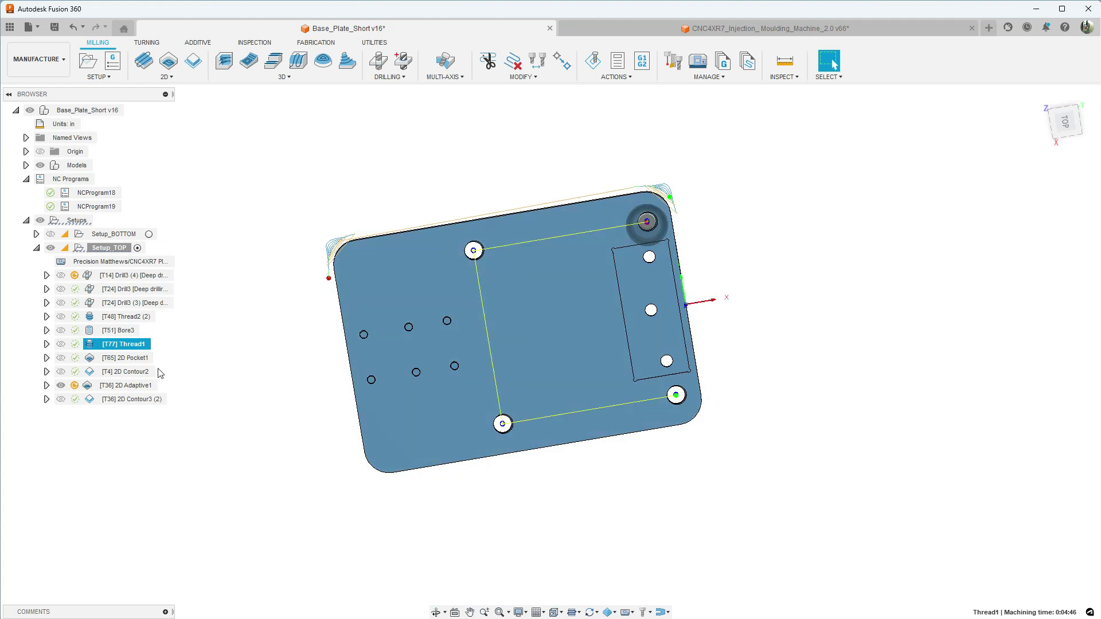
click(60, 385)
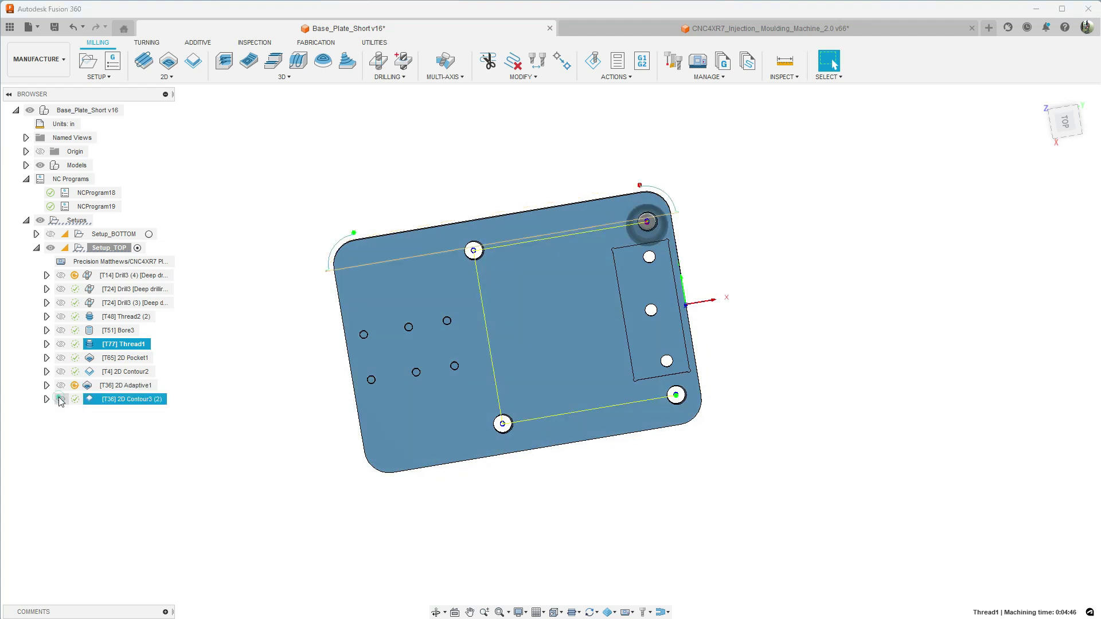
click(61, 399)
Step: Start a simulation of Setup_BOTTOM and check its machining statistics
click(114, 234)
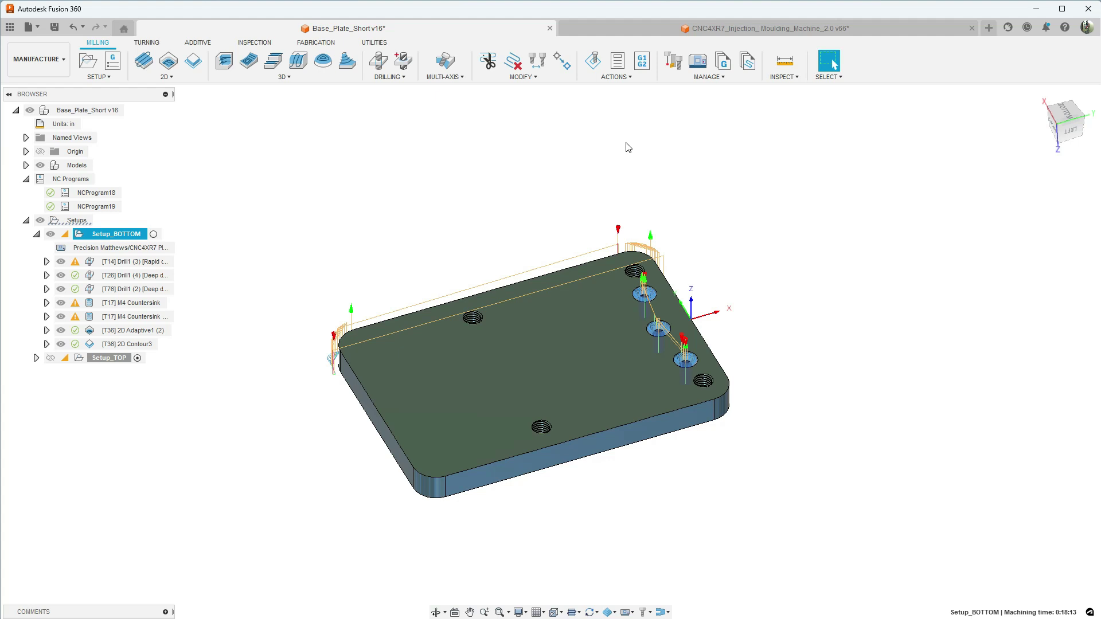
click(593, 60)
click(1053, 178)
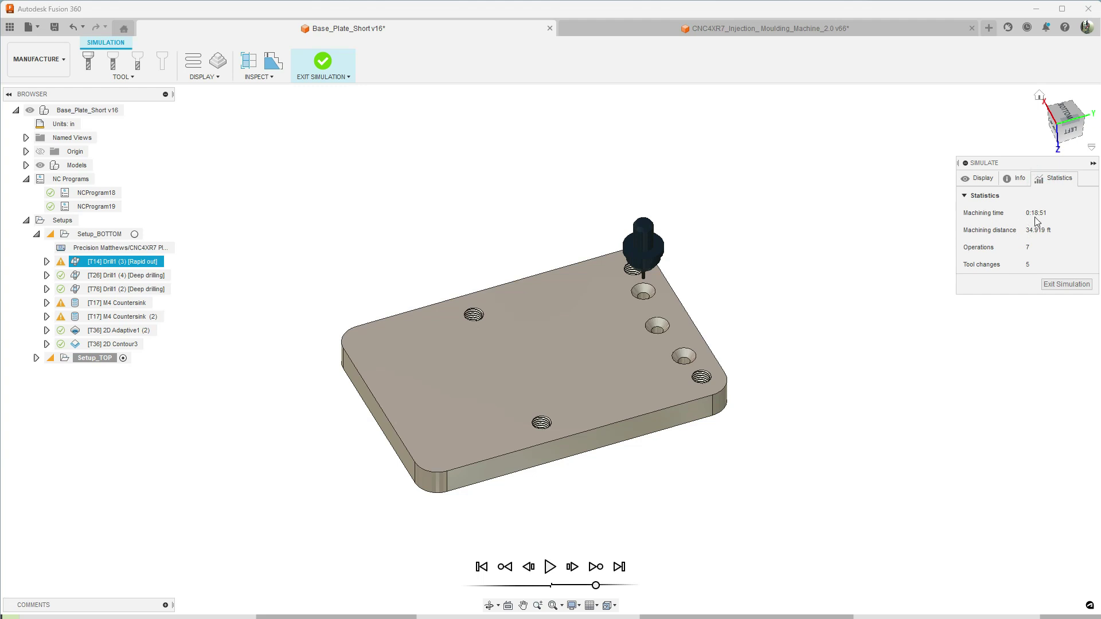
Step: Play the Setup_BOTTOM simulation, jumping ahead through the drilling, countersinking and edge-milling operations
click(549, 566)
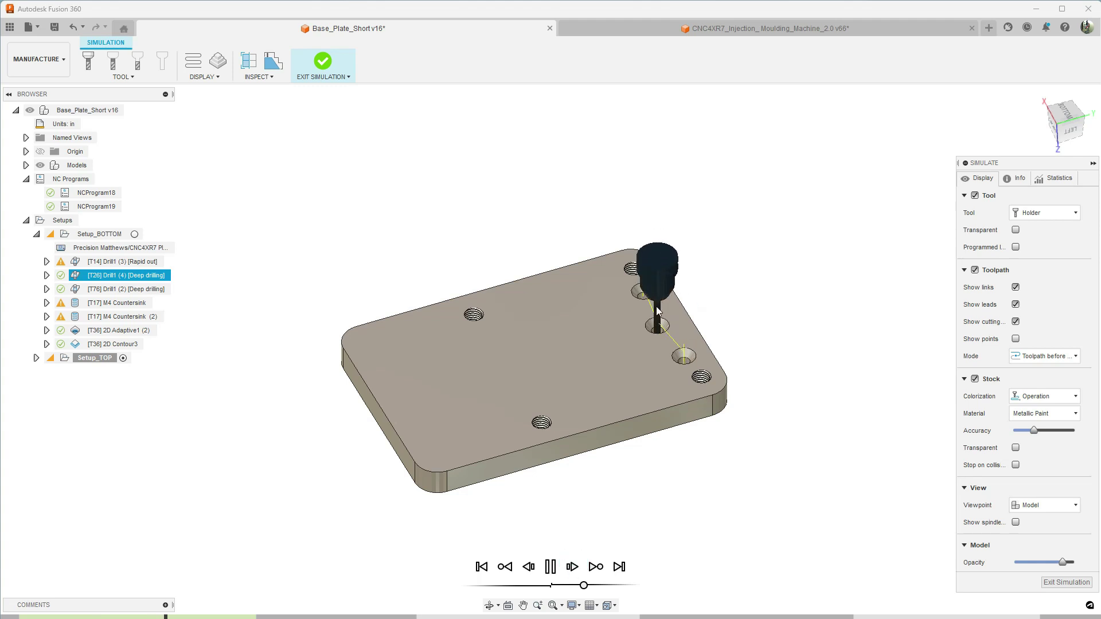
click(124, 290)
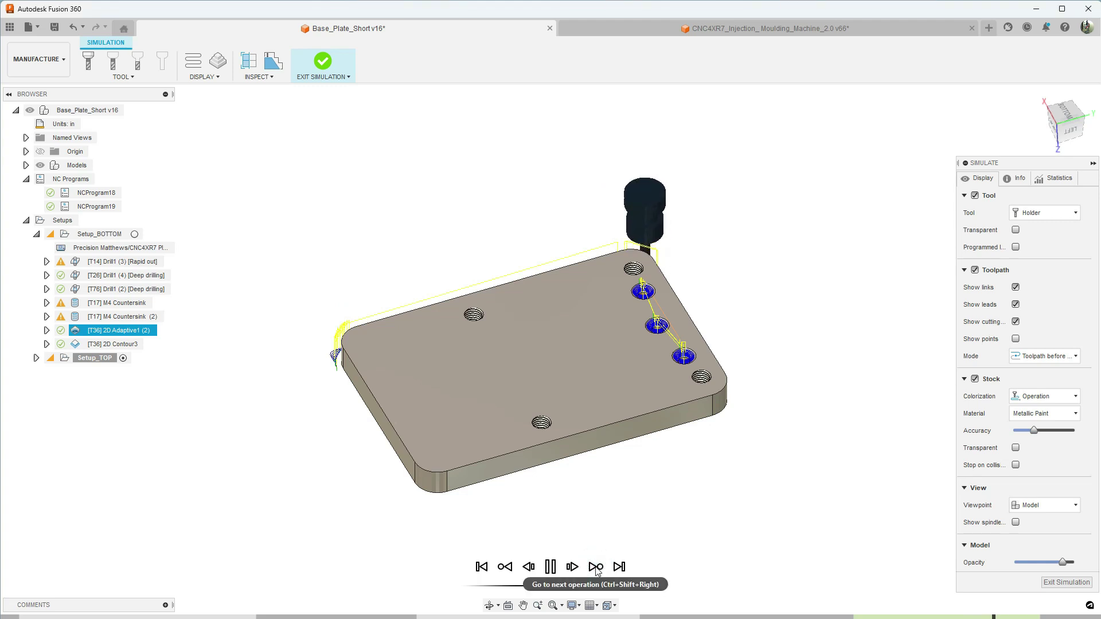
click(596, 567)
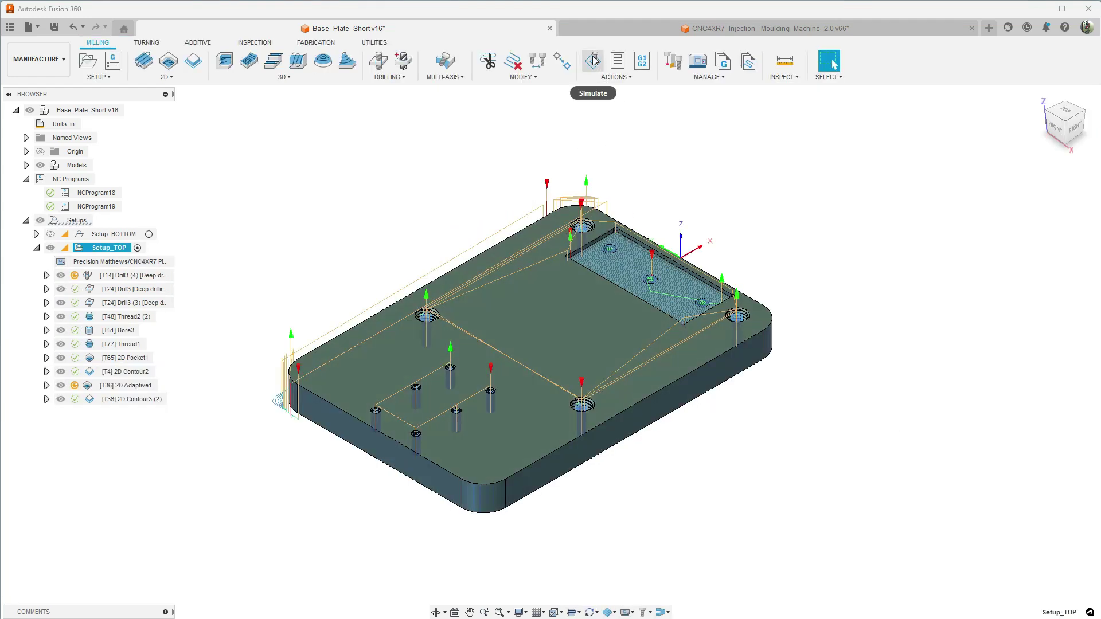
Step: Start a simulation of Setup_TOP and play it through the deep drilling operations, advancing to the T48 Thread2 (2) operation
click(594, 60)
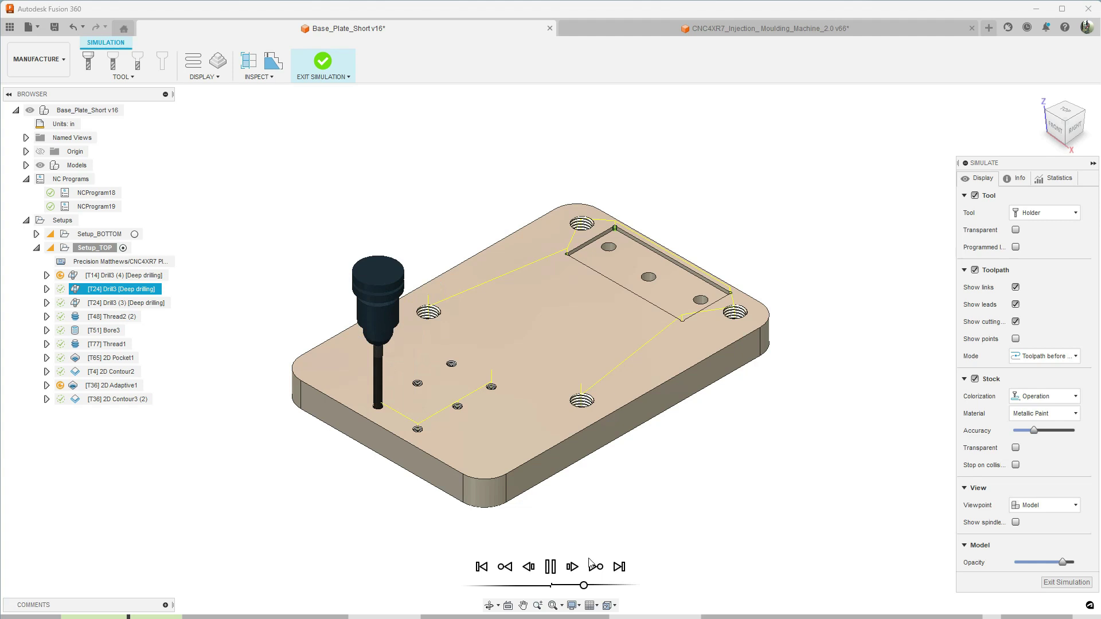
click(573, 566)
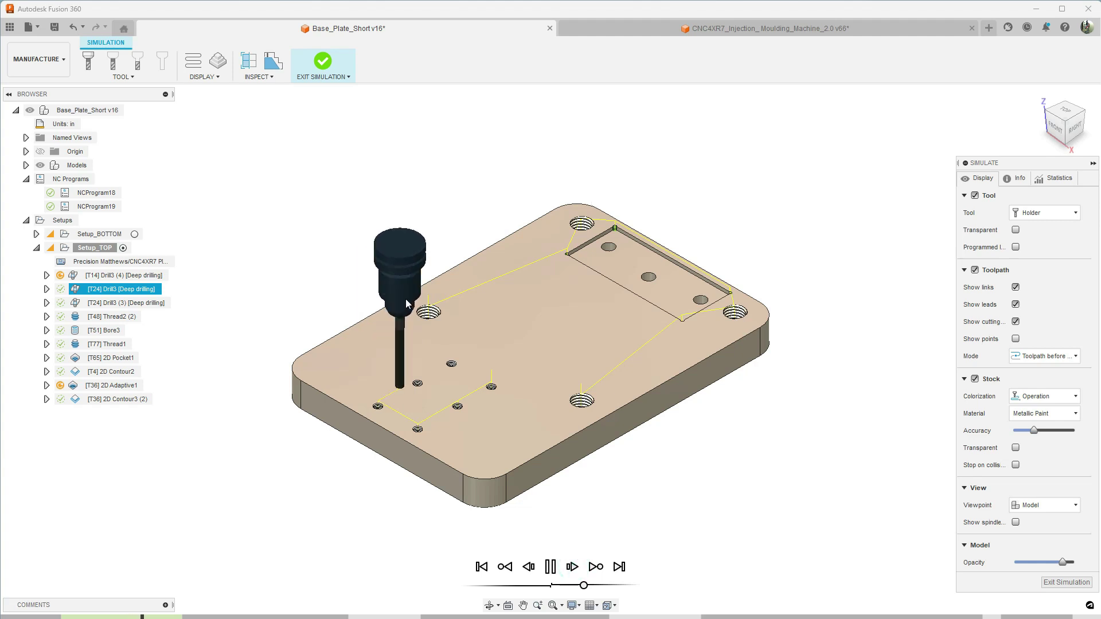
click(595, 567)
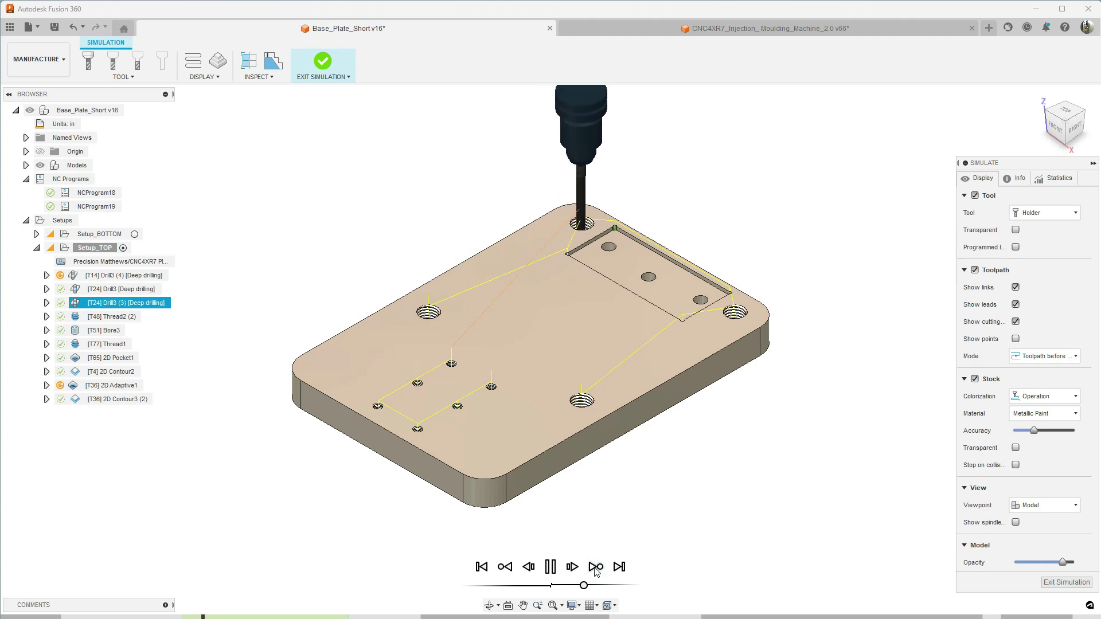
click(595, 567)
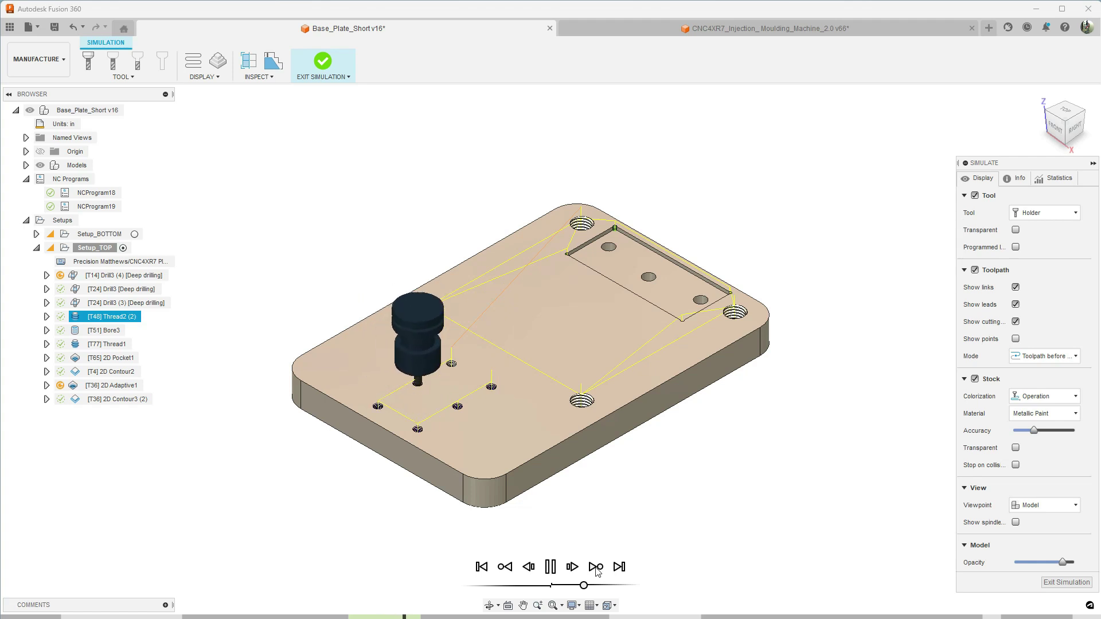
Step: Advance the Setup_TOP simulation through Bore3, Thread1 and 2D Pocket1, then on to the 2D Contour3 (2) operation
click(596, 567)
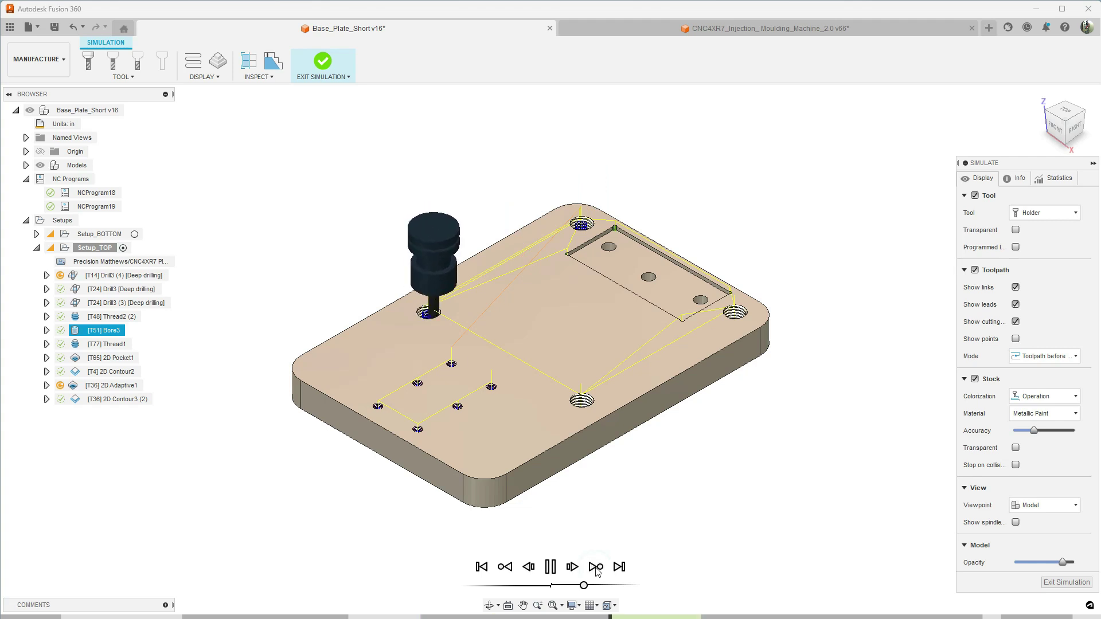
click(596, 567)
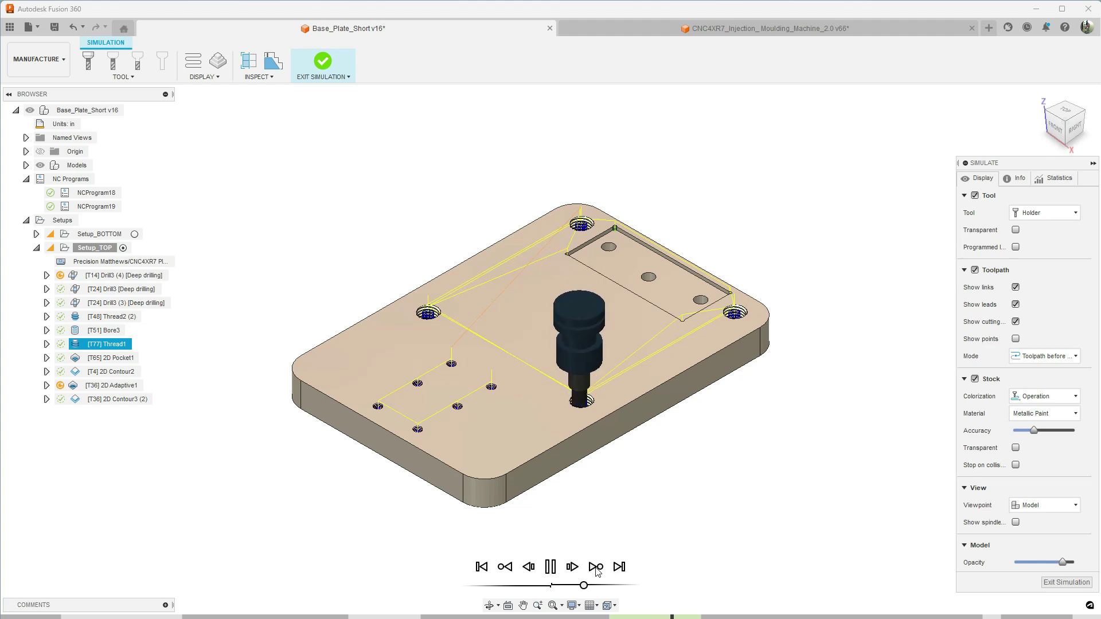
click(595, 567)
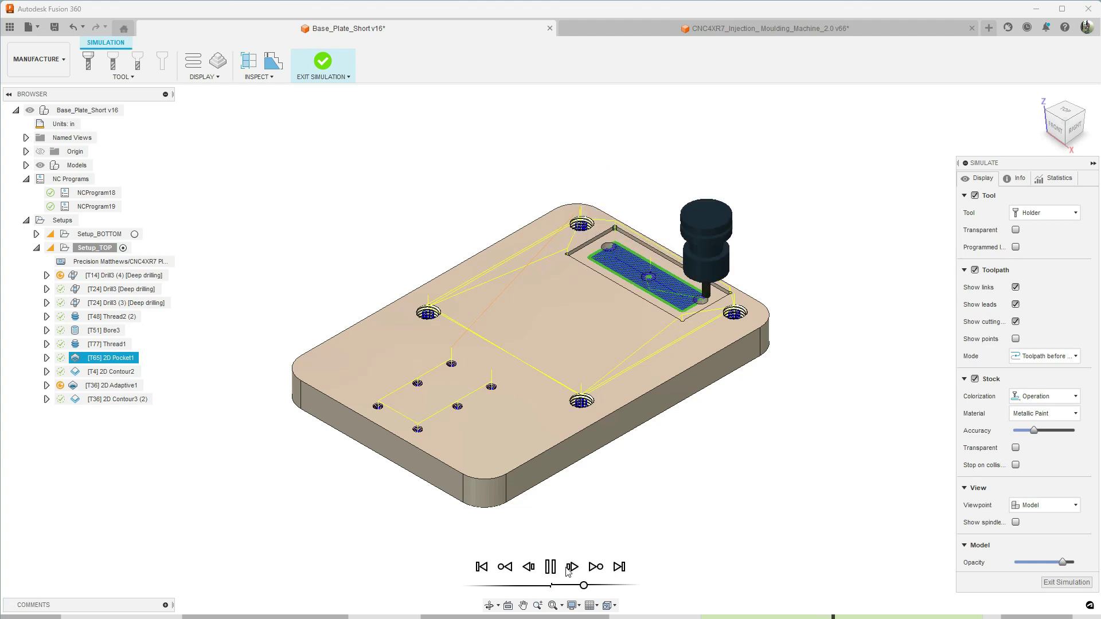
click(592, 568)
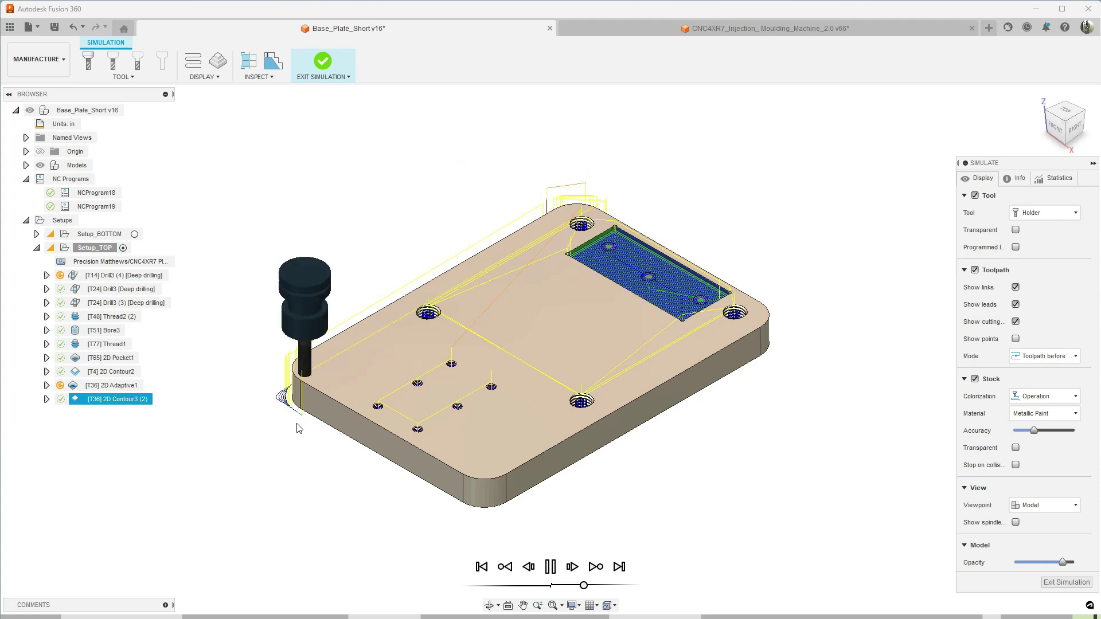
Step: Exit the simulation and hide the Setup_TOP toolpaths to leave only the bare base plate model displayed
key(Escape)
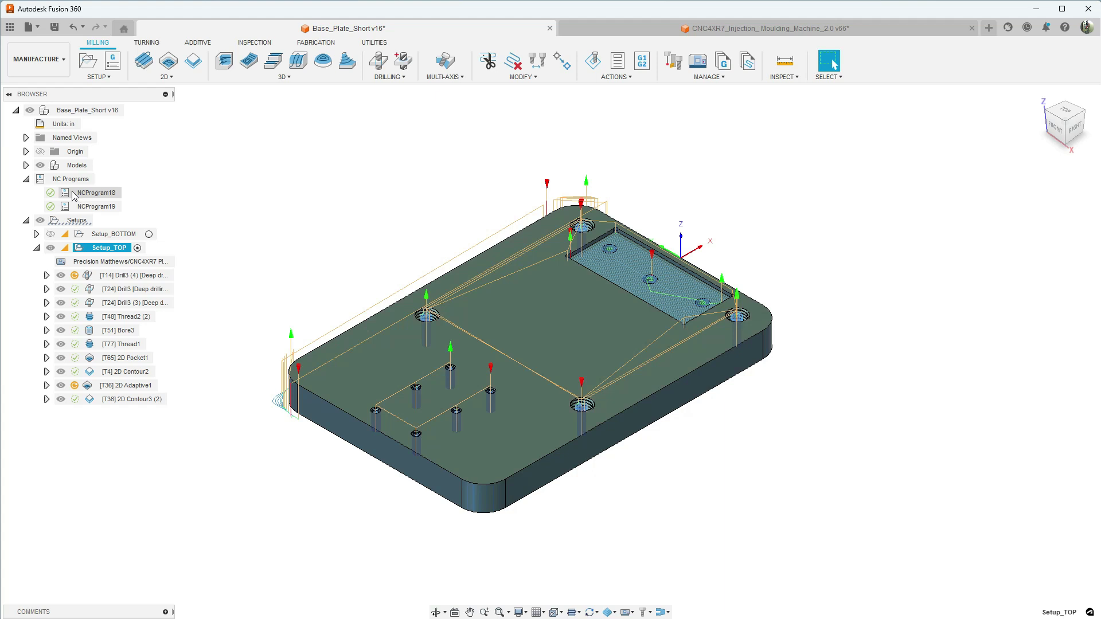
click(50, 243)
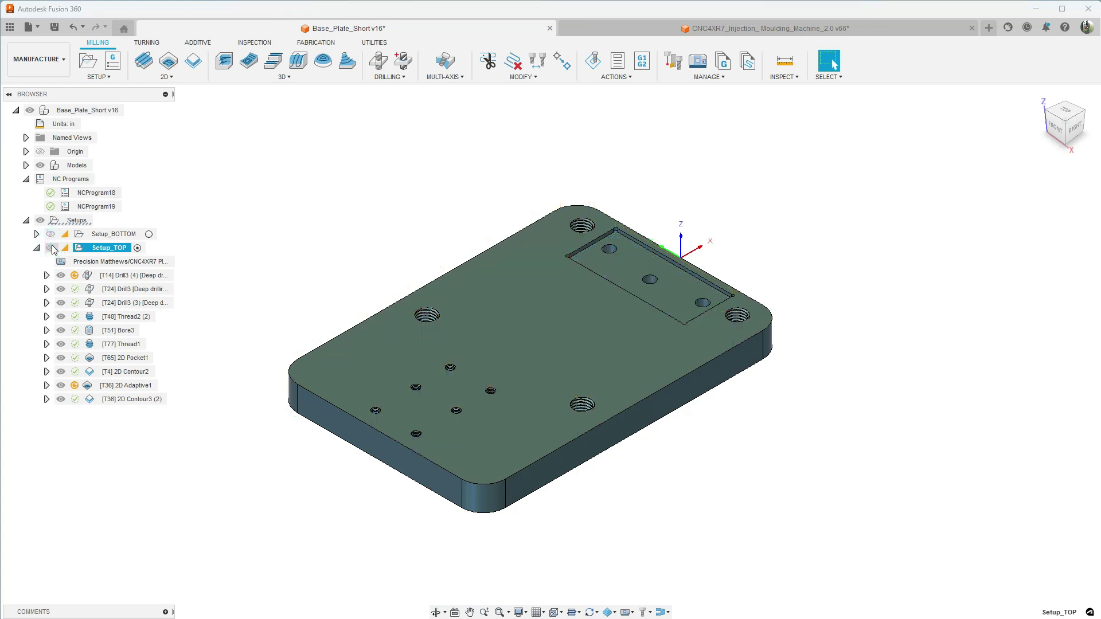